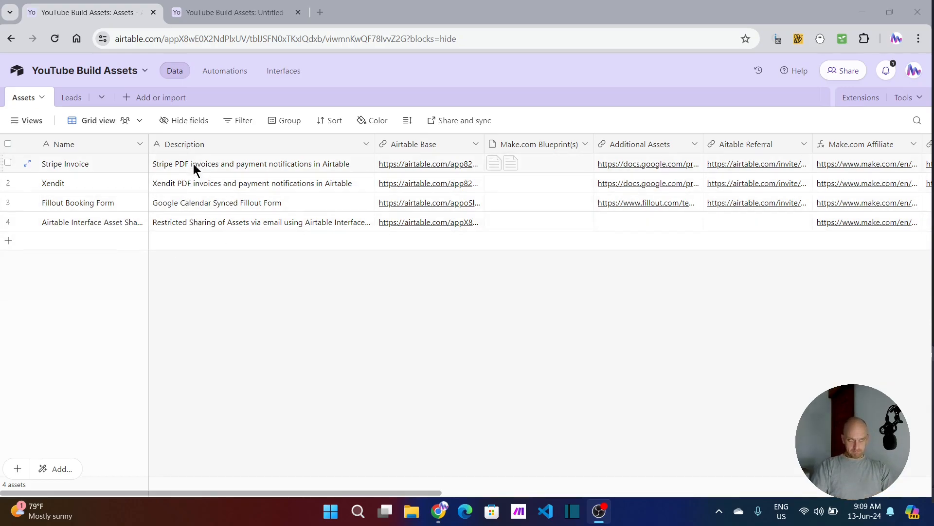
Step: Examine the Assets table's fields from Name and Description through Airtable Base, Make.com Blueprint(s), Additional Assets, referral links and YouTube Playlist to WPForm
left_click(84, 147)
left_click(292, 145)
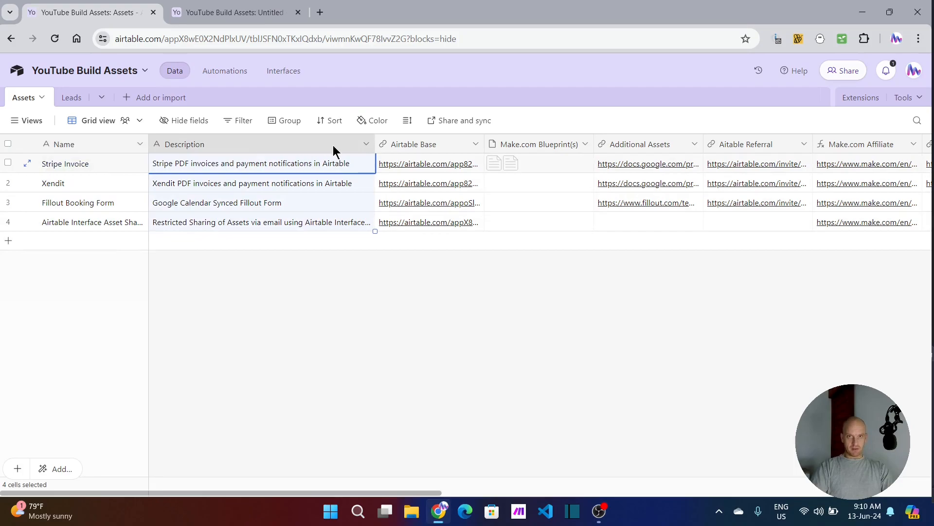
left_click(423, 146)
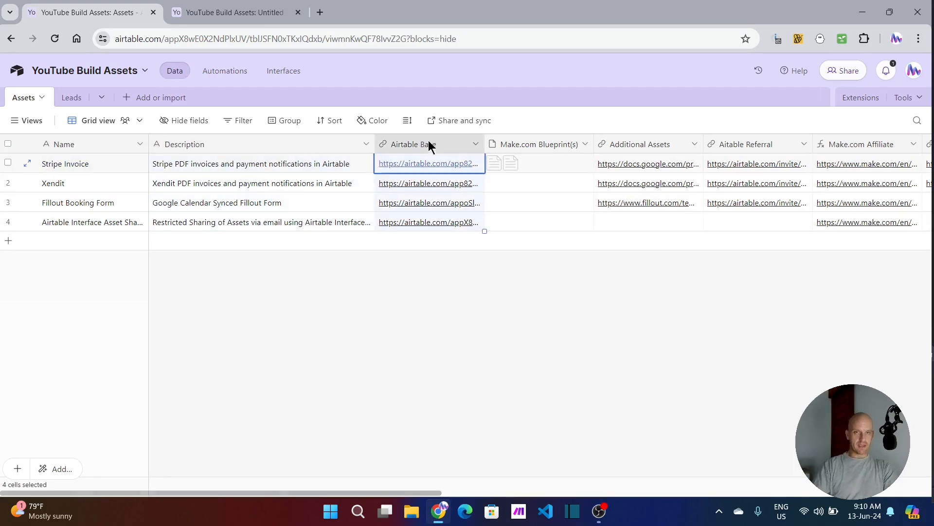
left_click(541, 143)
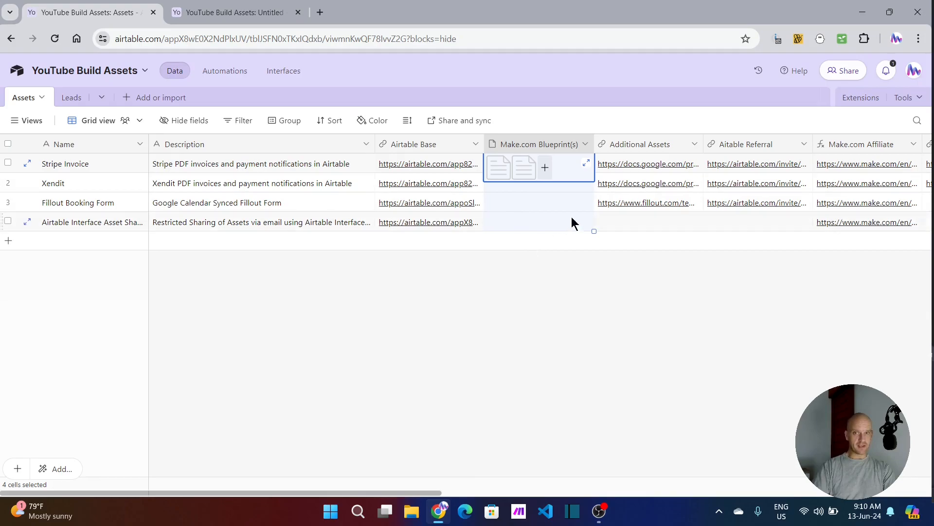
left_click(631, 142)
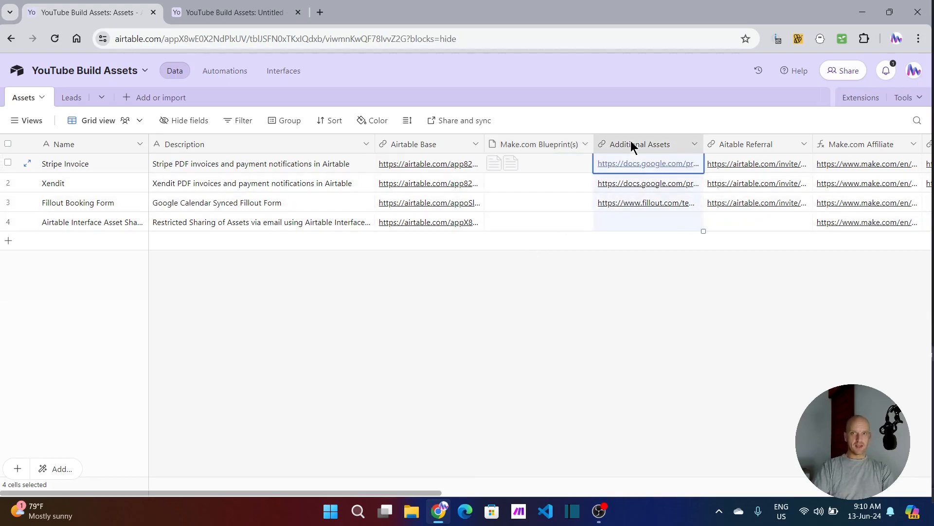
left_click(645, 205)
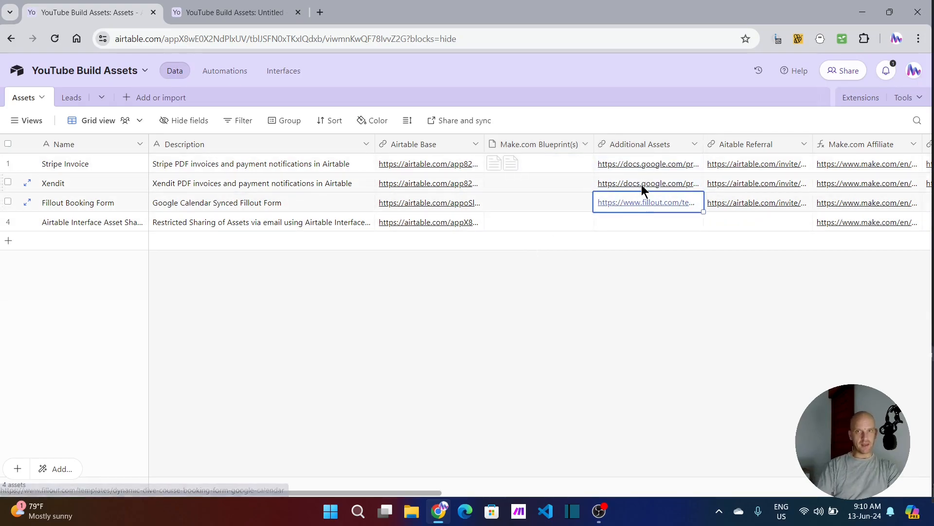
left_click(643, 188)
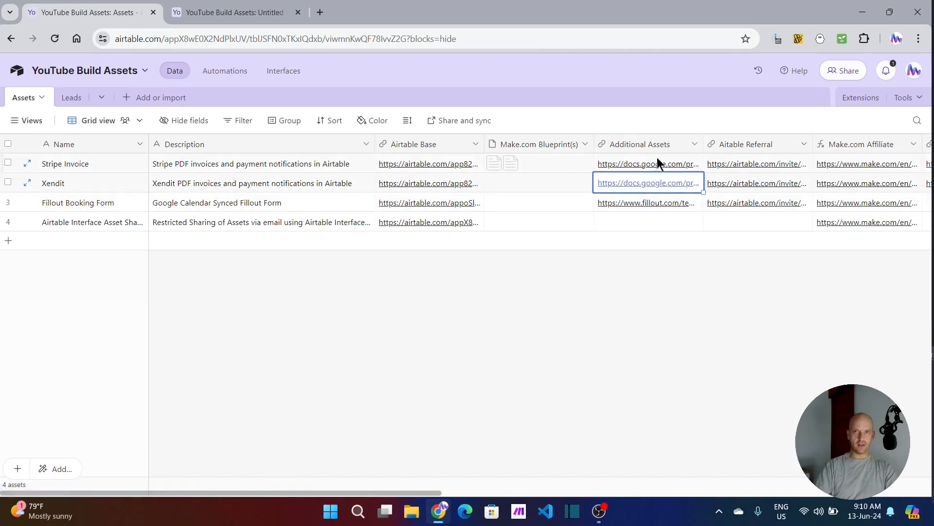
left_click(742, 144)
key("Right")
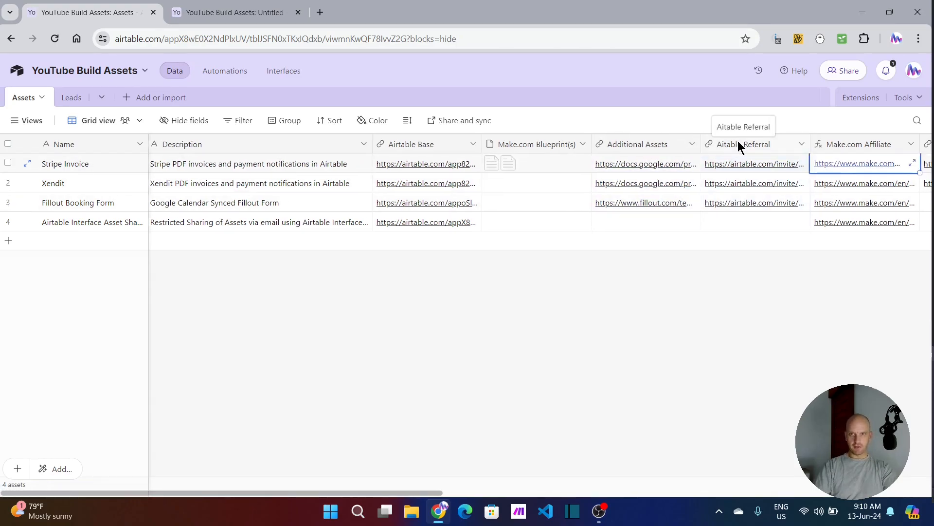
key("Right")
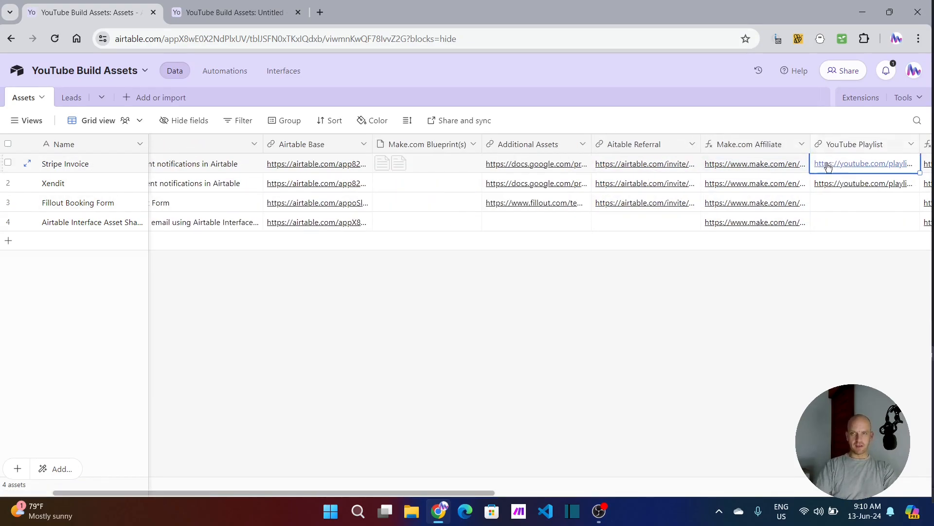
key("Right")
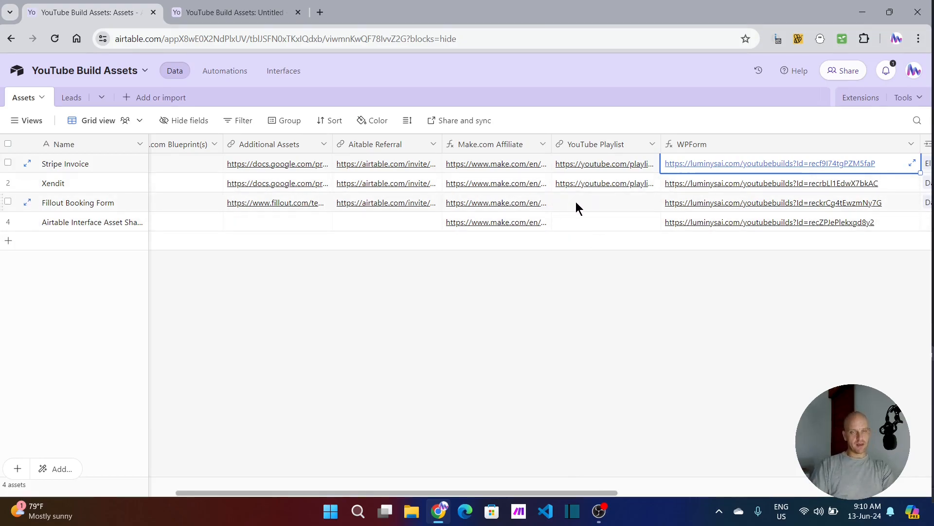
Step: Rename the WPForm formula field in the Assets table to Fillout and save the field
left_click(702, 144)
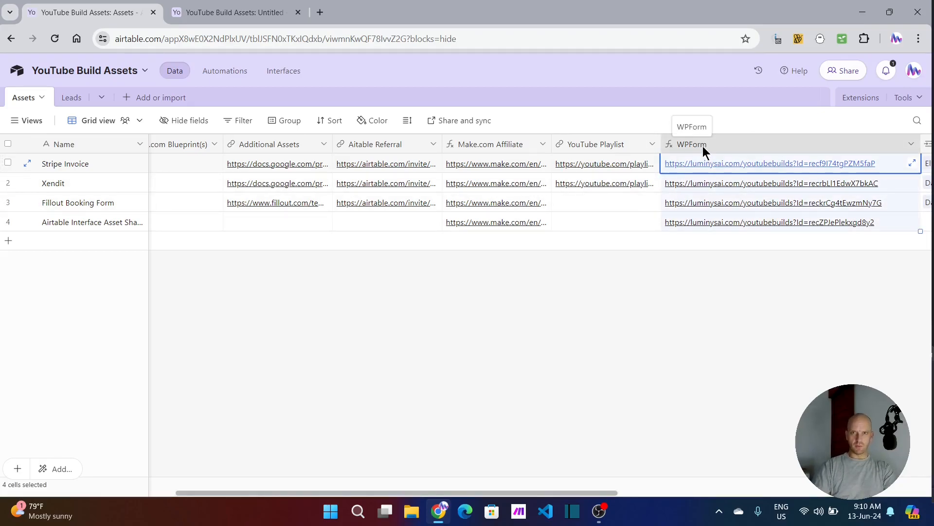
right_click(701, 143)
left_click(767, 173)
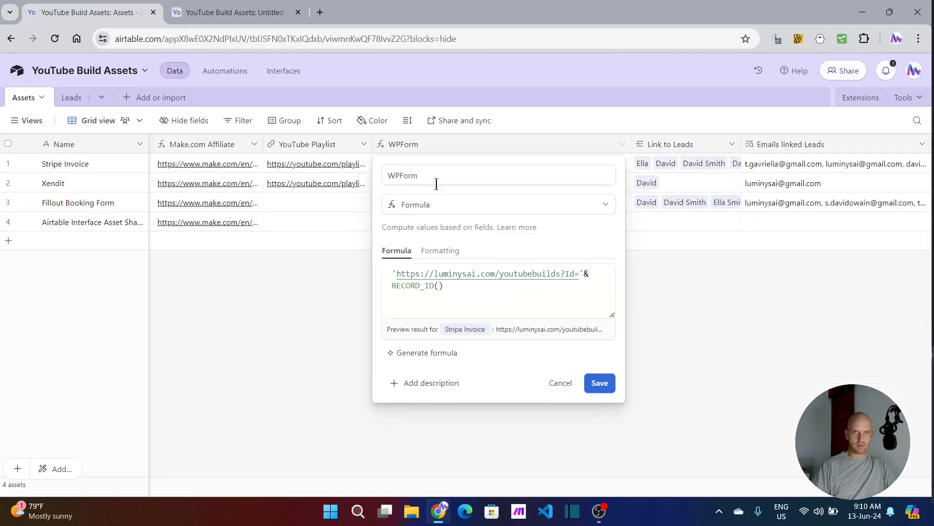
type("Fi")
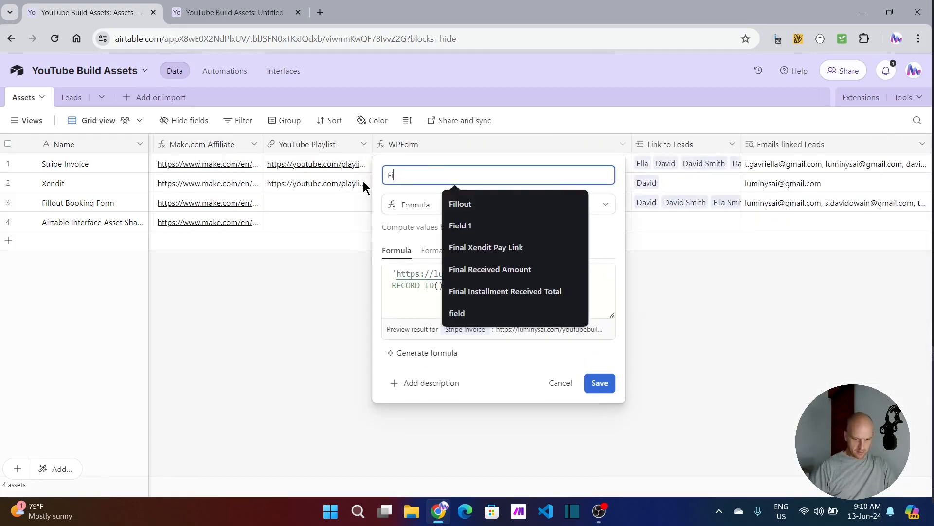
type("llout")
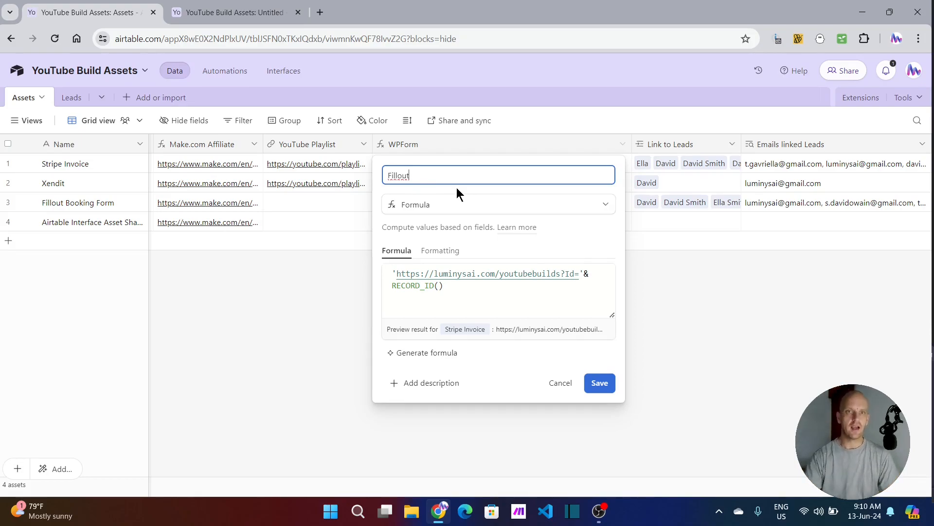
left_click(602, 384)
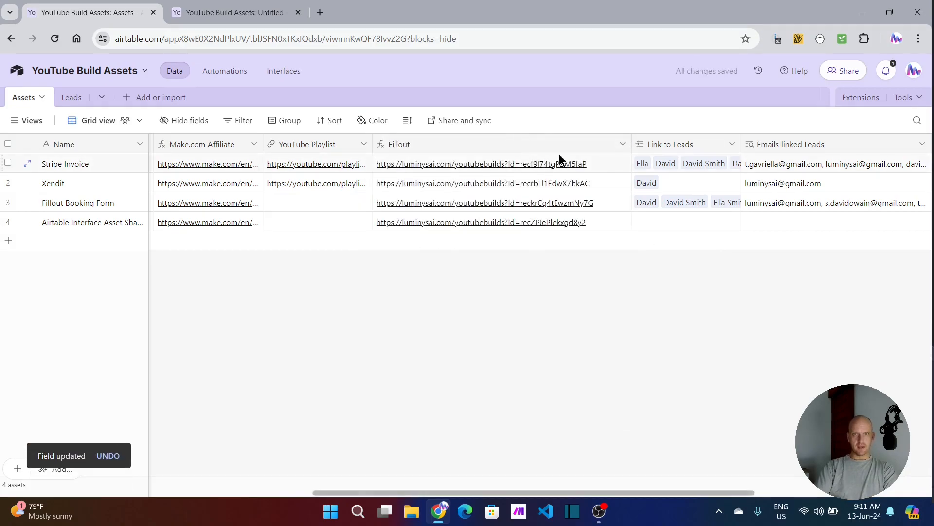
Step: Highlight the Link to Leads field and enlarge the browser page zoom to 110%
left_click(669, 145)
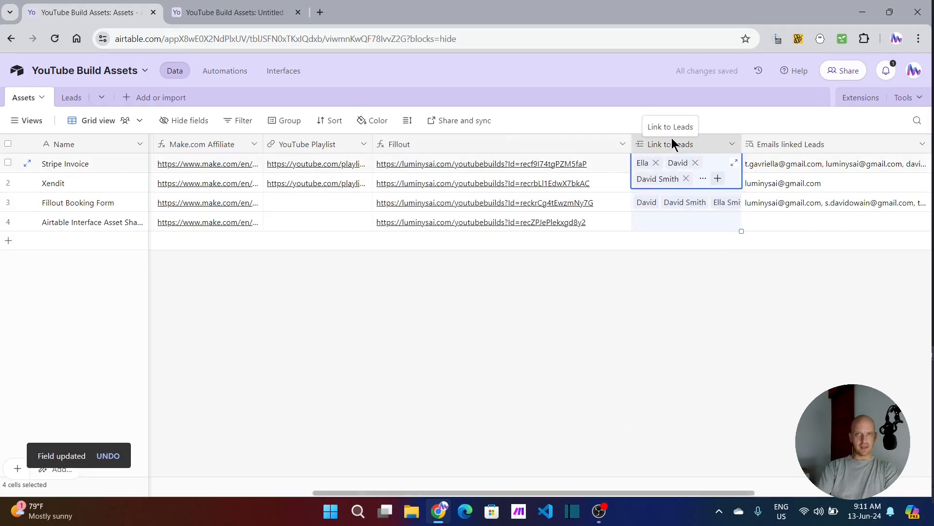
left_click(919, 38)
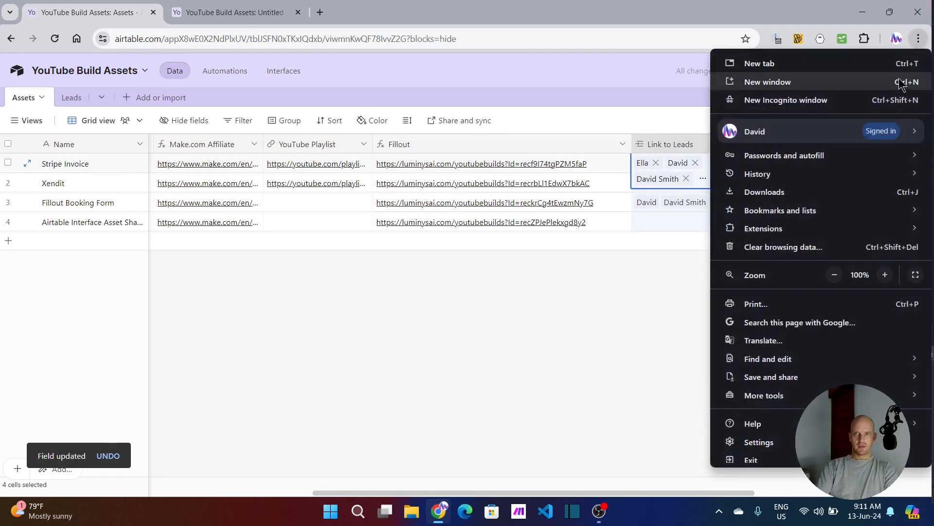
left_click(885, 274)
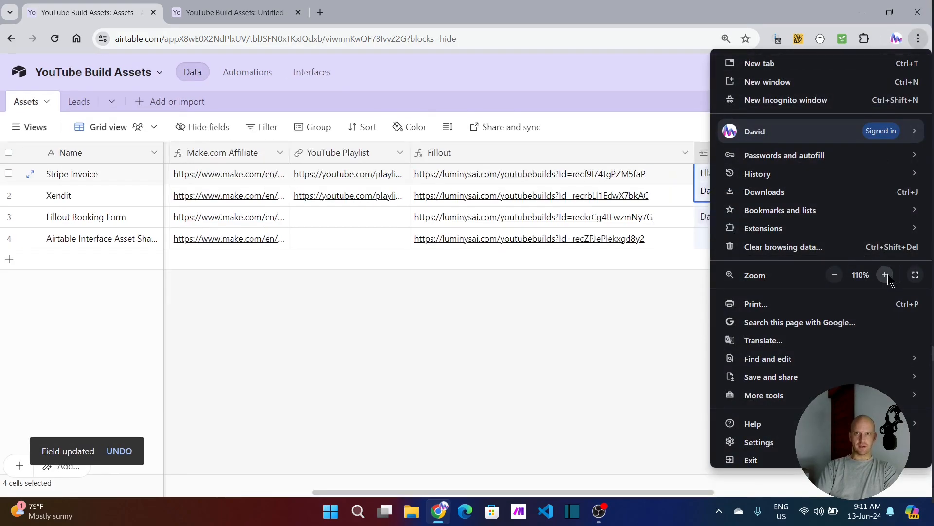
left_click(606, 312)
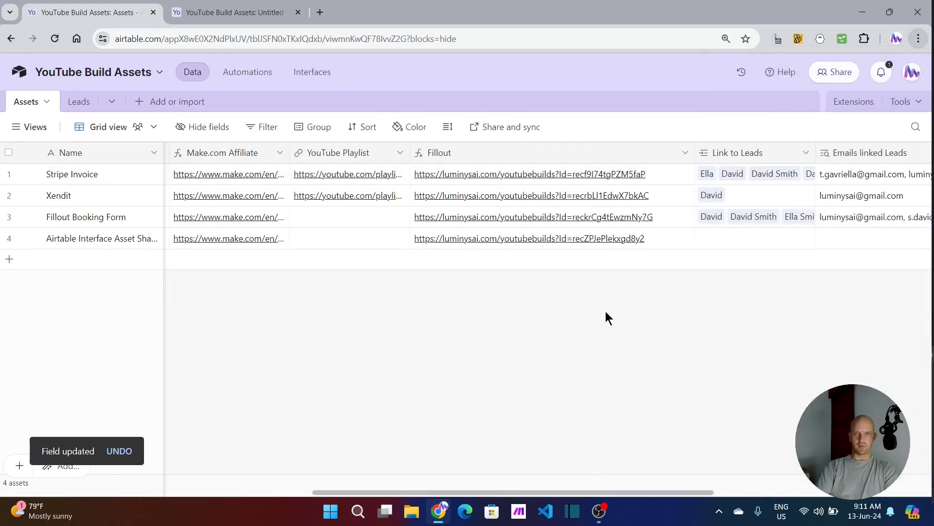
Step: Review the lookup configuration of the Emails linked Leads field and close it without changes
left_click(784, 151)
left_click(866, 154)
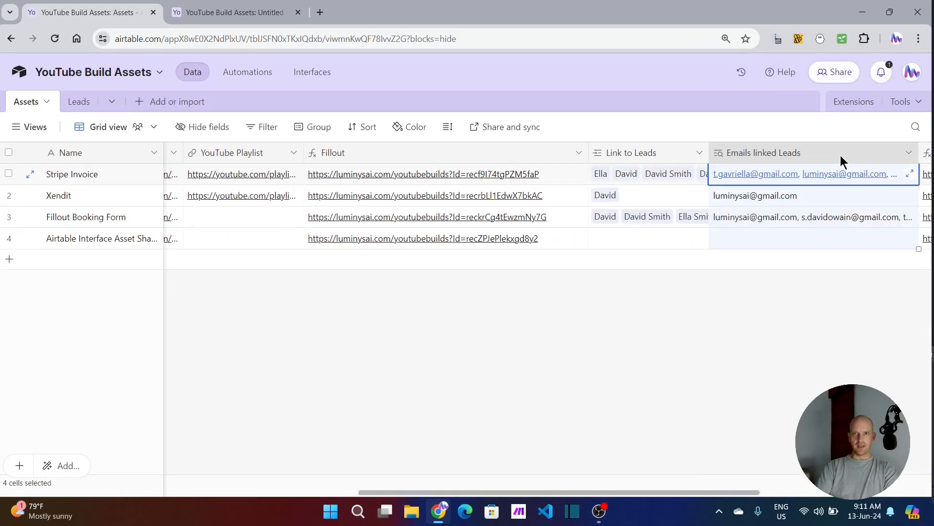
double_click(735, 153)
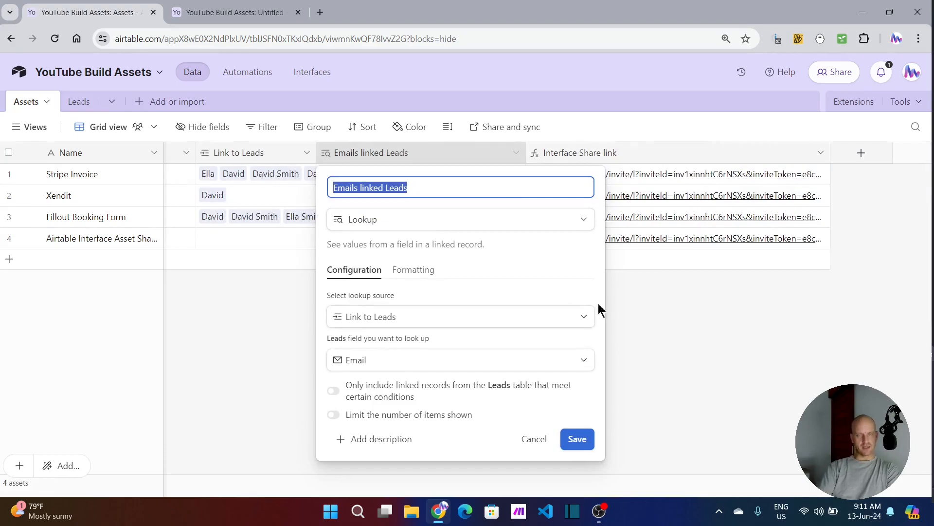
left_click(680, 311)
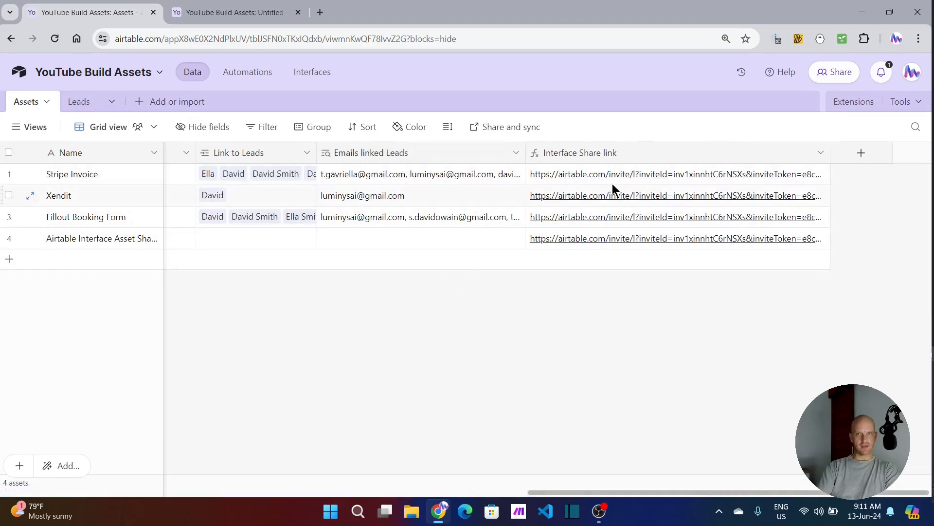
Step: Inspect the formula of the Interface Share link field, glance at the shared interface page, and close the field settings
left_click(599, 241)
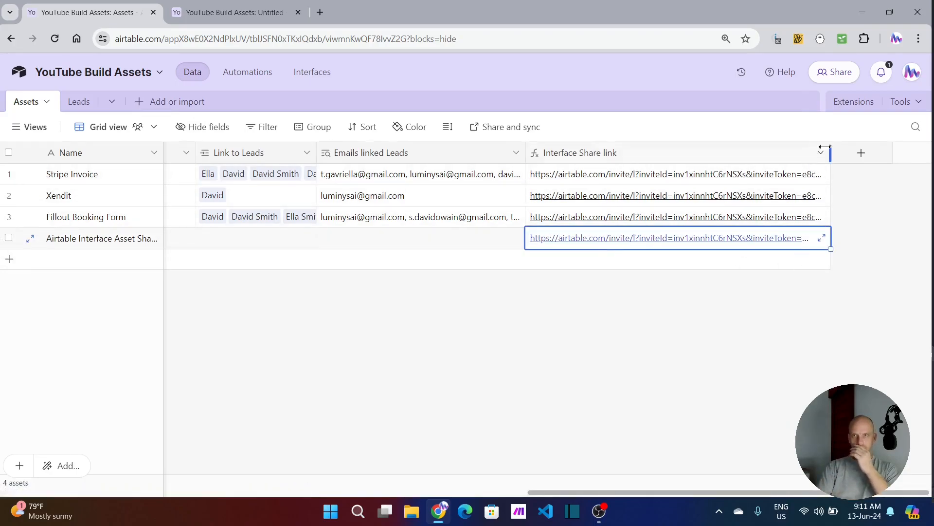
double_click(678, 152)
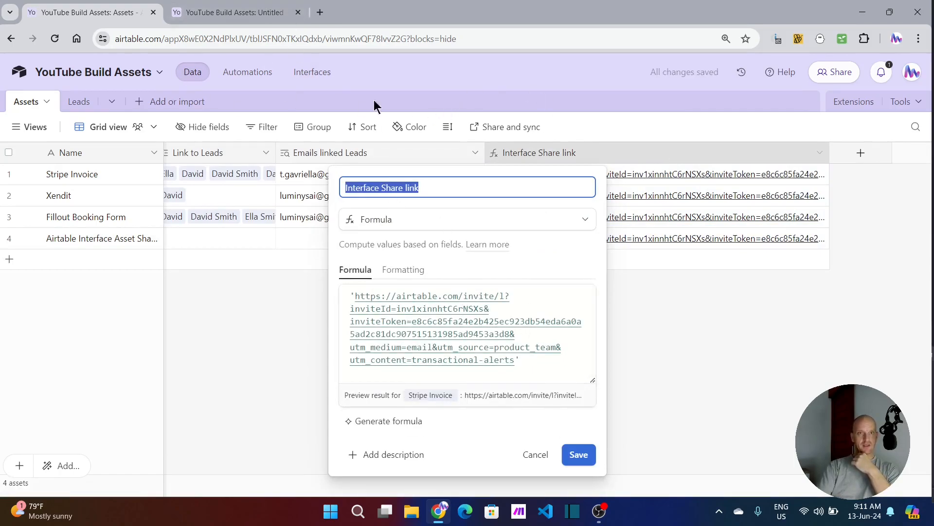
left_click(234, 13)
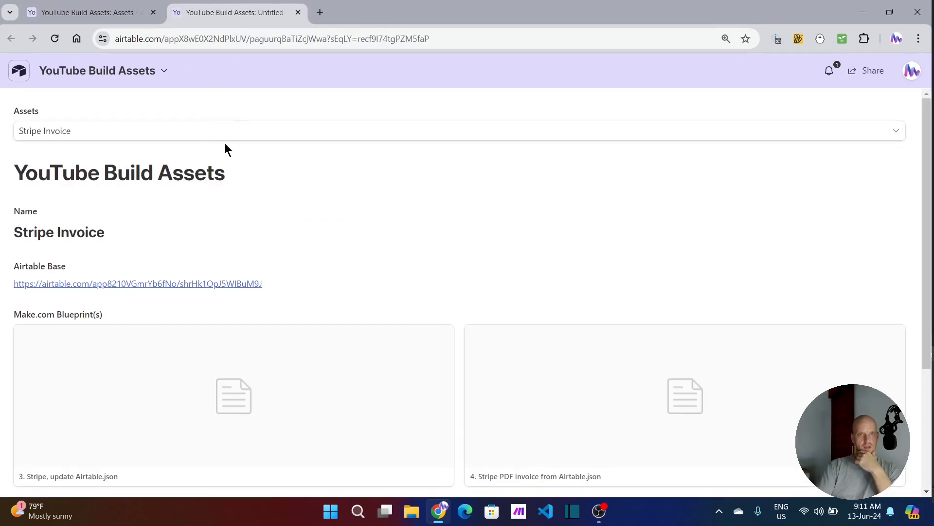
left_click(94, 10)
left_click(305, 331)
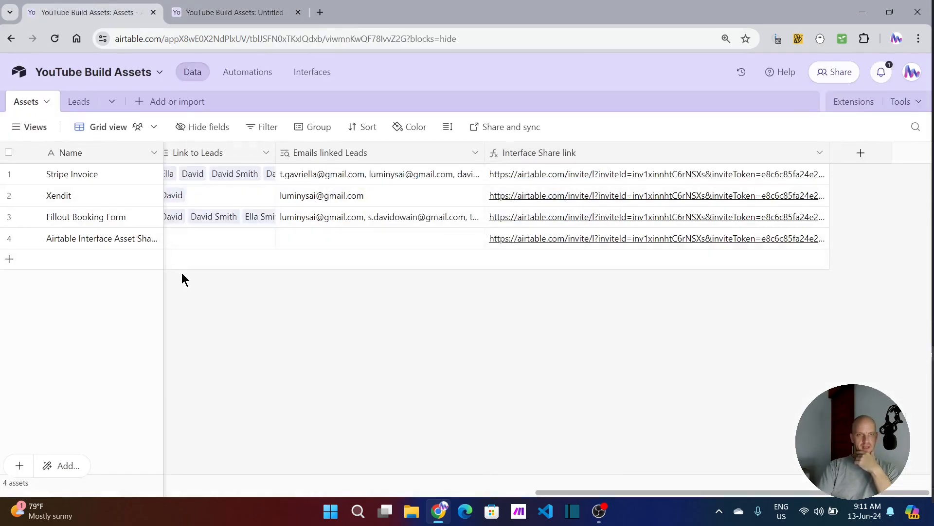
Step: View the records in the Leads table and return to the Assets table
scroll(171, 246, "left", 10)
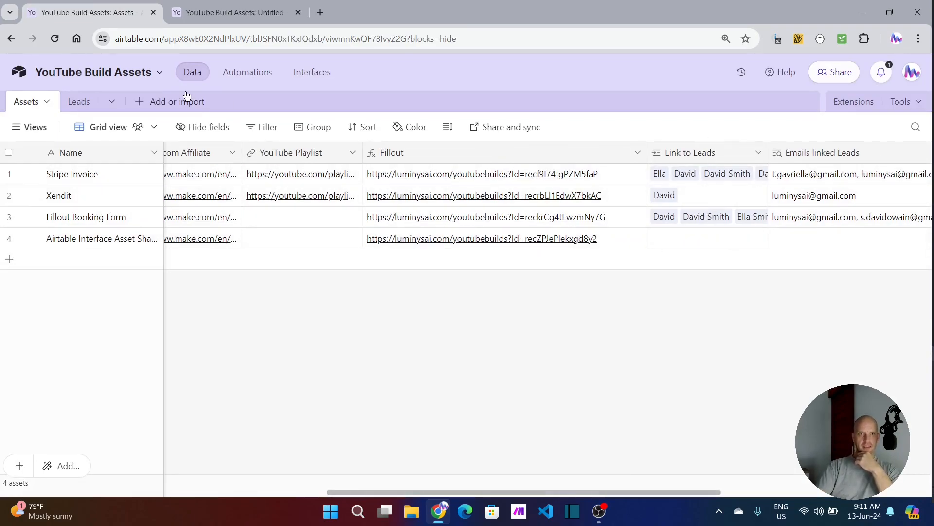
left_click(81, 103)
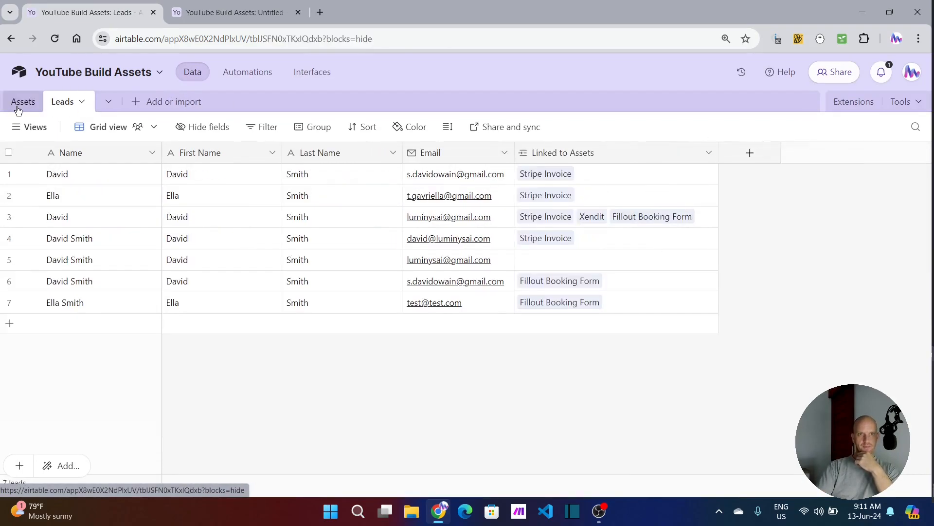
left_click(18, 108)
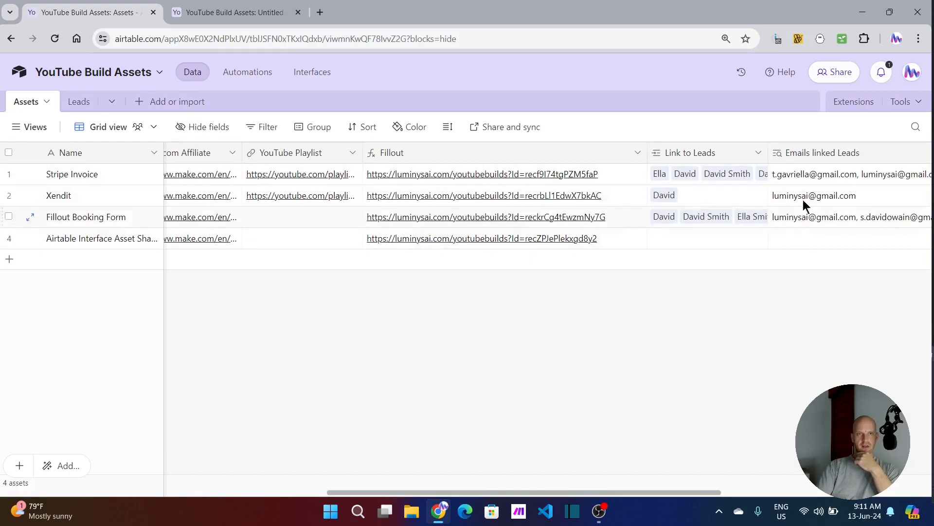
Step: Show the list of selectable assets on the shared YouTube Build Assets interface page
left_click(243, 13)
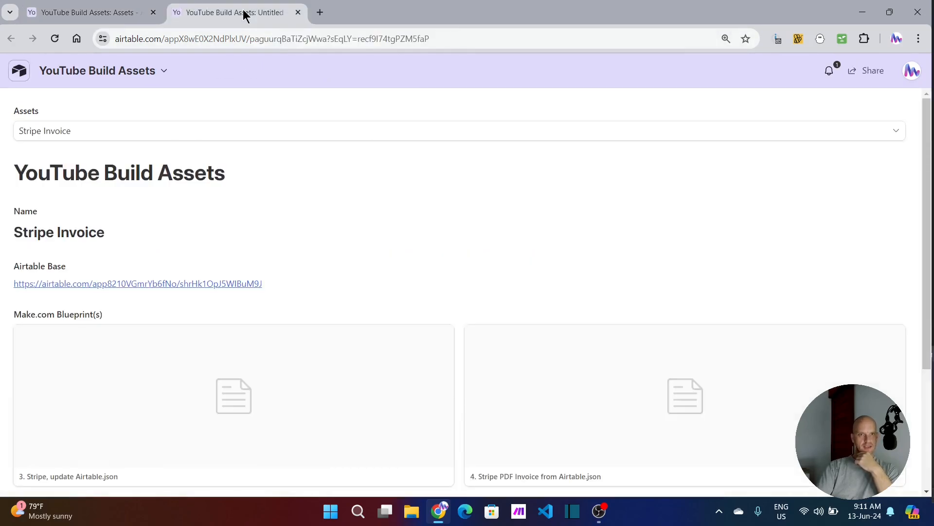
left_click(168, 138)
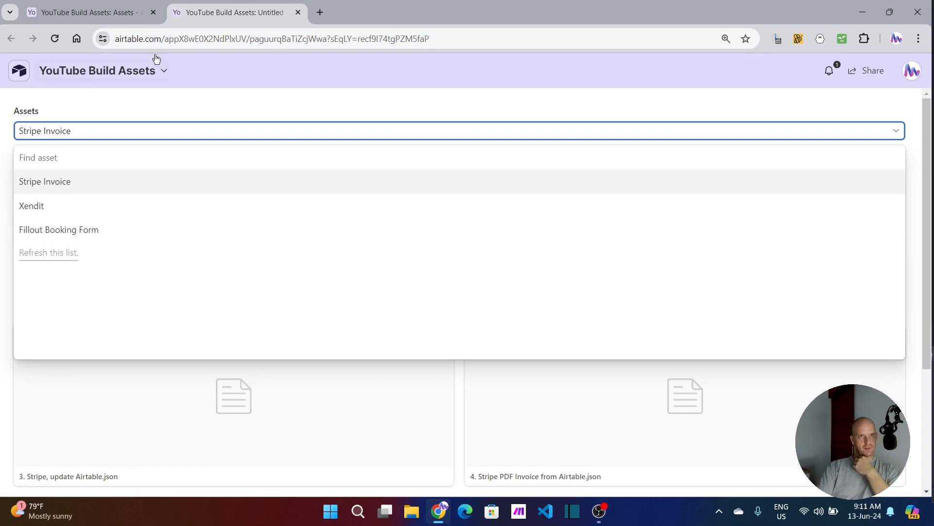
Step: Return to the Assets table and check the Link to Leads cell of the fourth record, the Airtable Interface asset
left_click(91, 13)
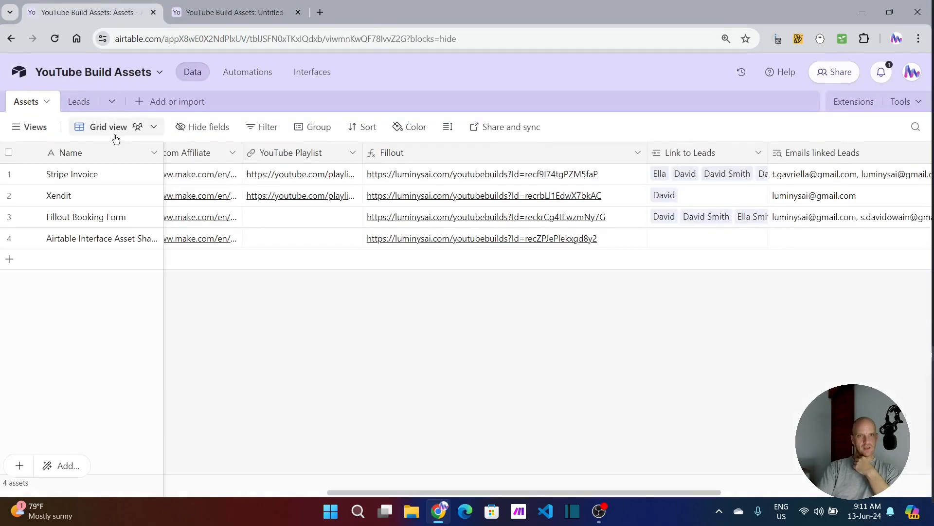
scroll(111, 232, "right", 6)
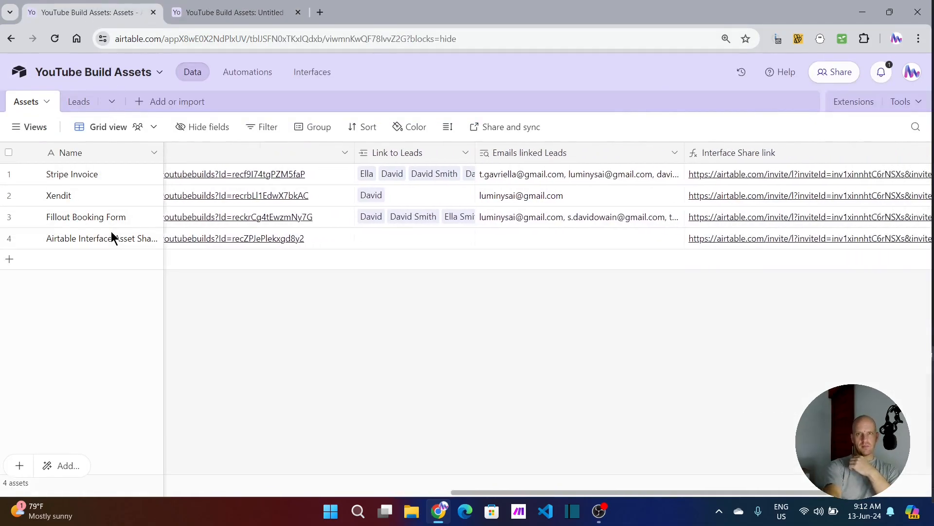
left_click(362, 237)
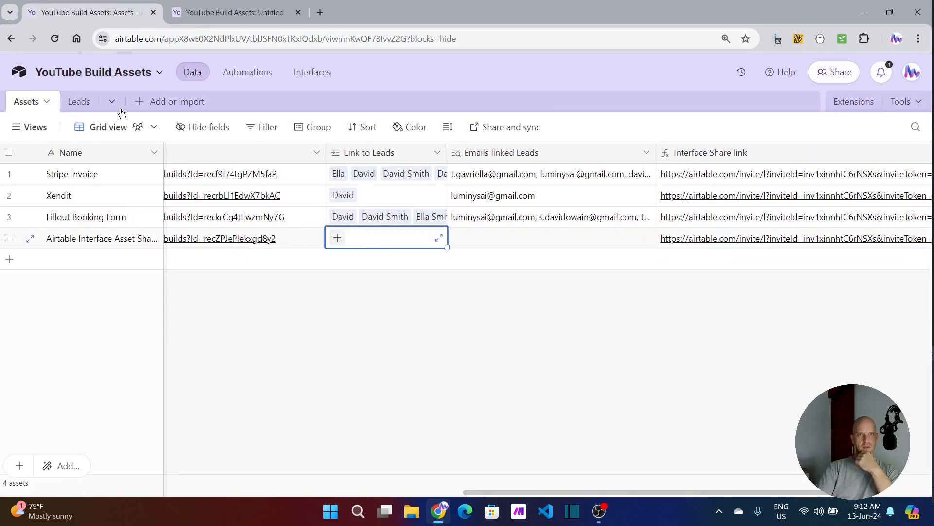
Step: Link the Airtable Interface Asset Sharing asset to the third record in the Leads table
left_click(78, 101)
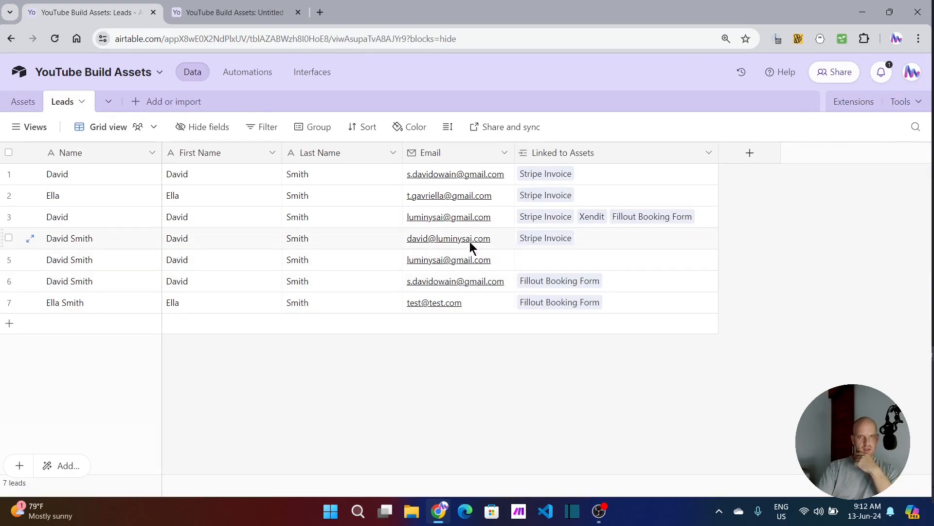
left_click(708, 217)
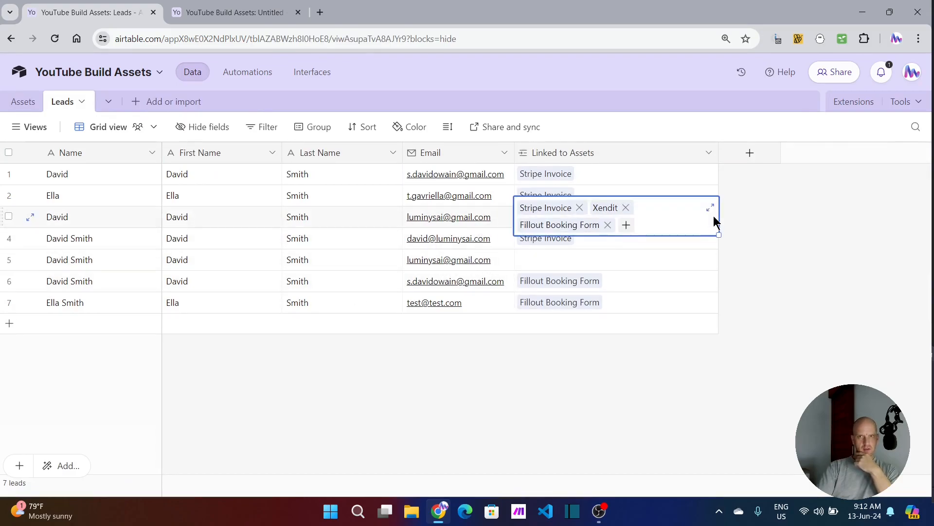
left_click(625, 225)
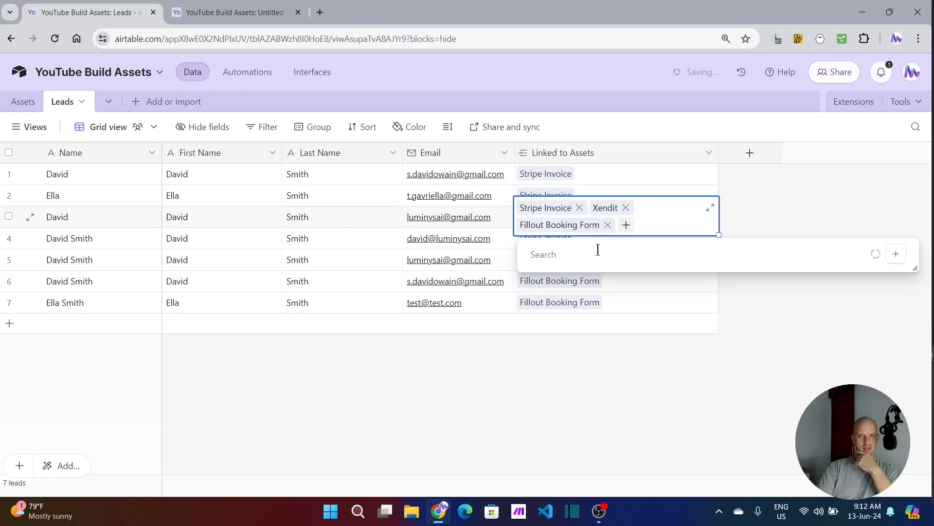
left_click(617, 300)
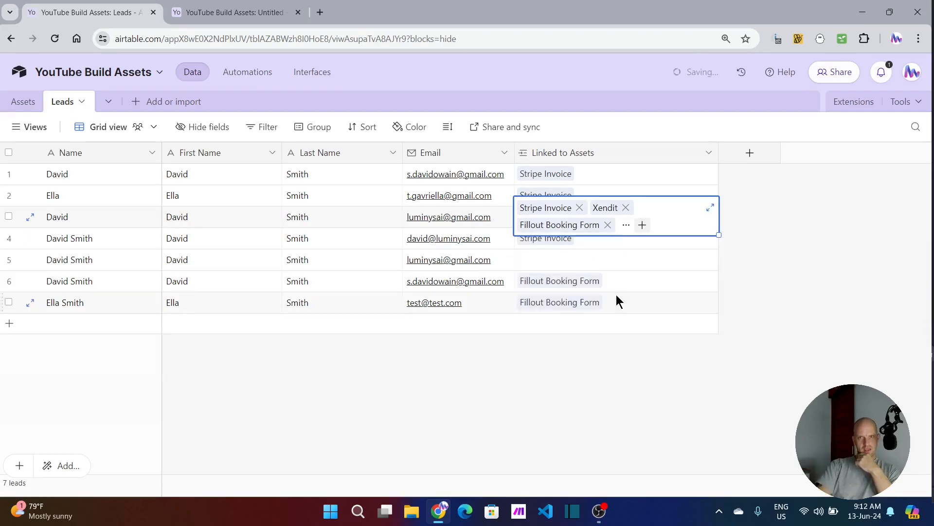
Step: On the shared YouTube Build Assets interface page, view the Airtable Interface Asset Sharing asset and the Fillout Booking Form asset
left_click(219, 11)
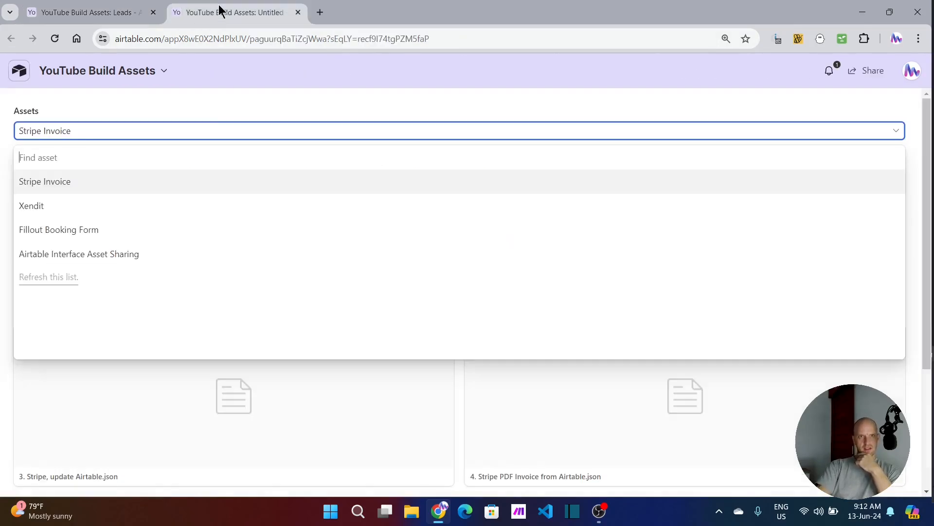
left_click(98, 253)
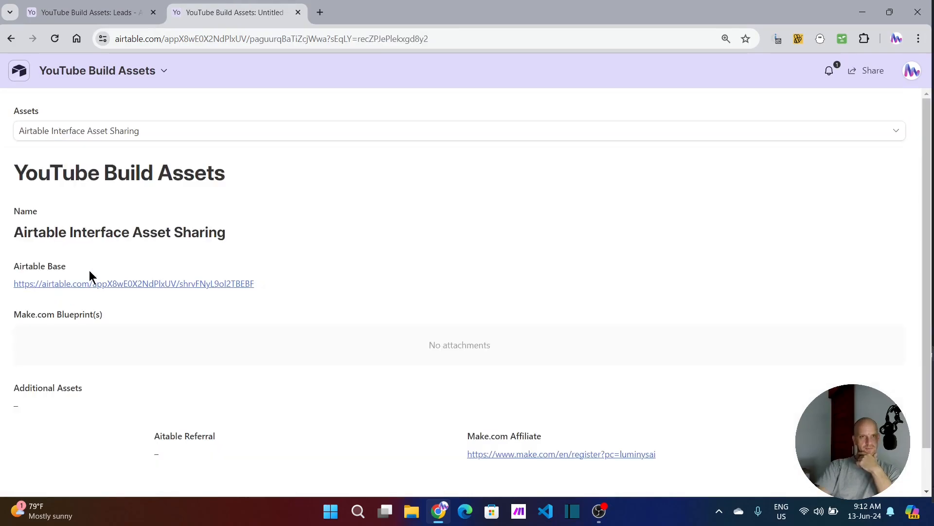
left_click(139, 130)
left_click(73, 232)
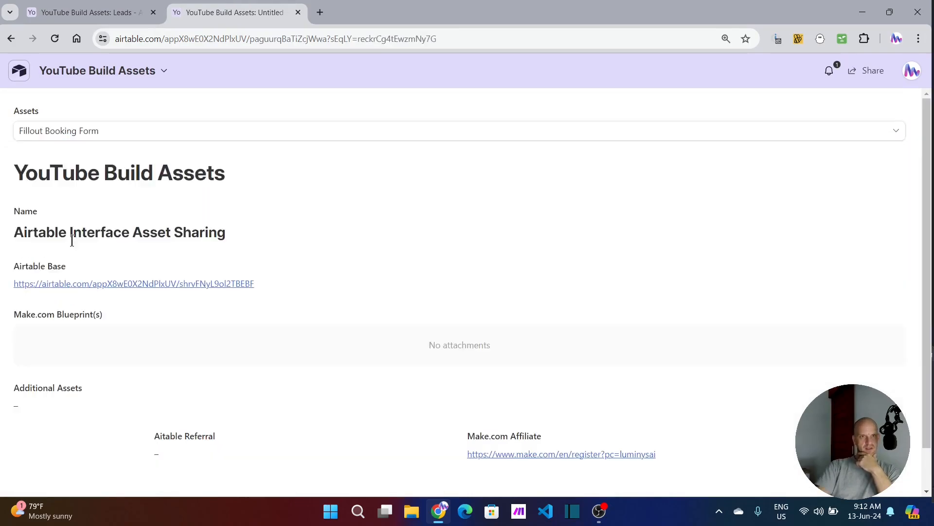
Step: Unlink Xendit from the third lead and show the selectable assets on the shared interface page
left_click(117, 21)
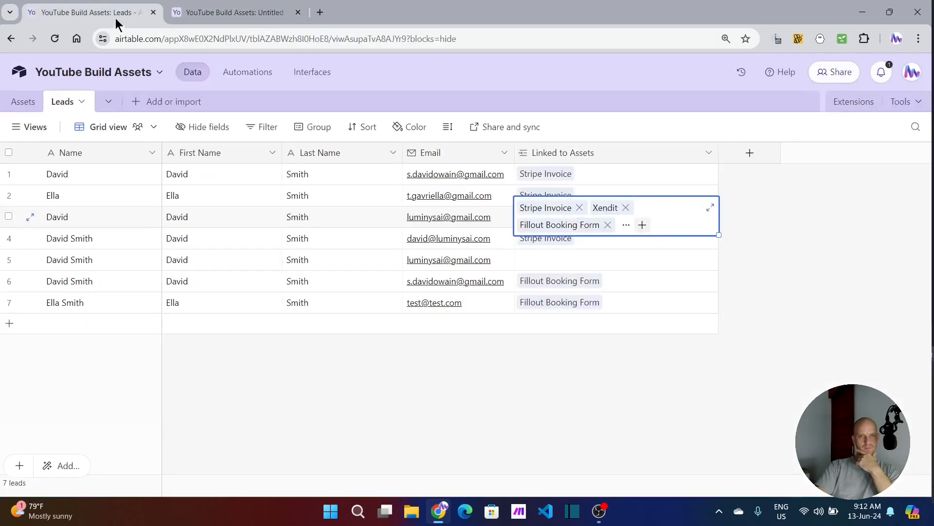
left_click(626, 208)
left_click(229, 12)
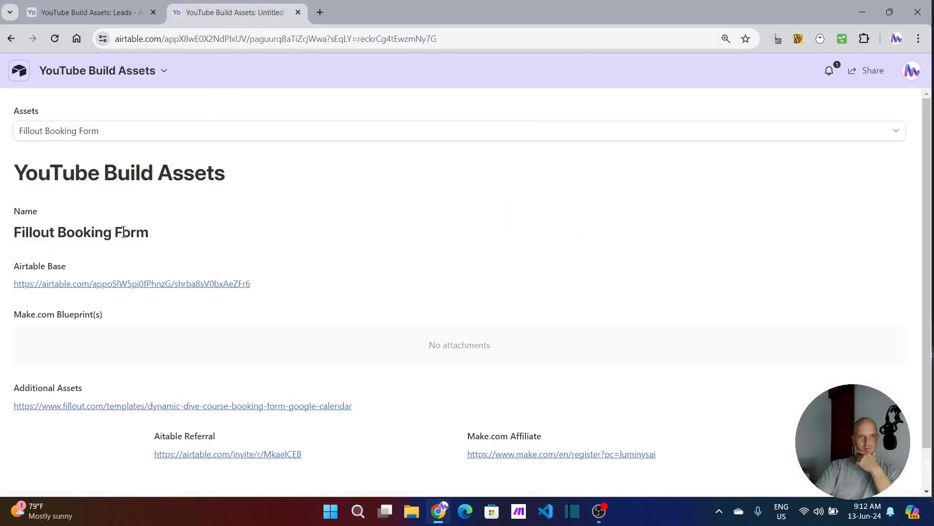
left_click(159, 131)
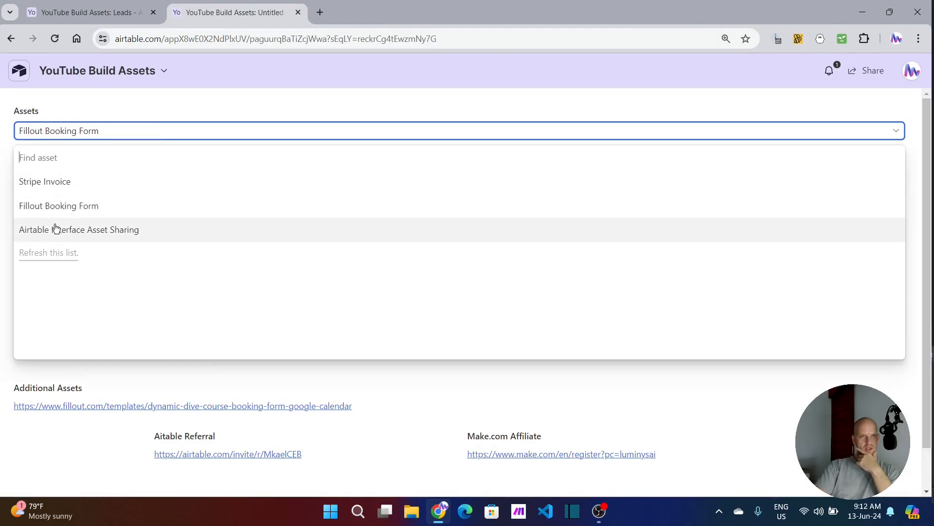
Step: Add an empty record at the end of the Leads table
left_click(86, 13)
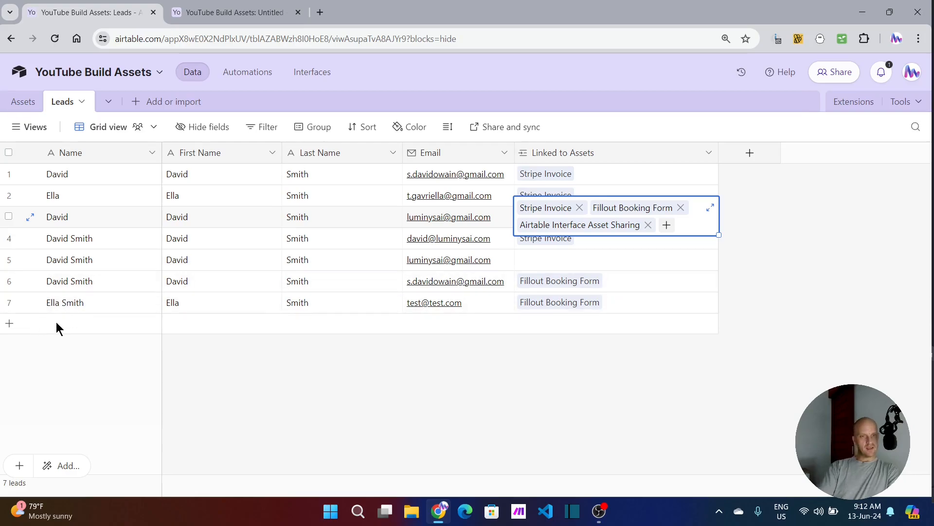
left_click(240, 334)
left_click(194, 332)
left_click(351, 328)
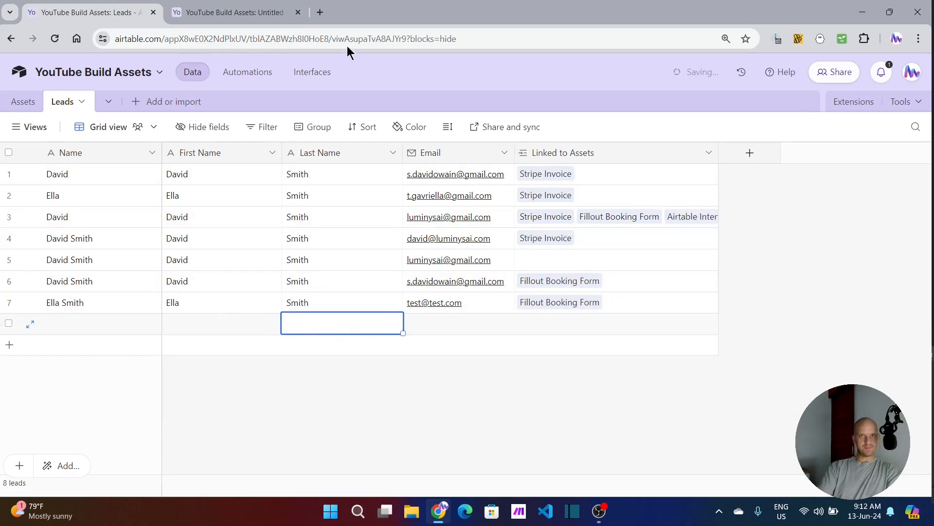
Step: Open the Fillout link of the Airtable Interface Asset Sharing record in the Assets table and reload the form page
left_click(22, 102)
left_click(742, 242)
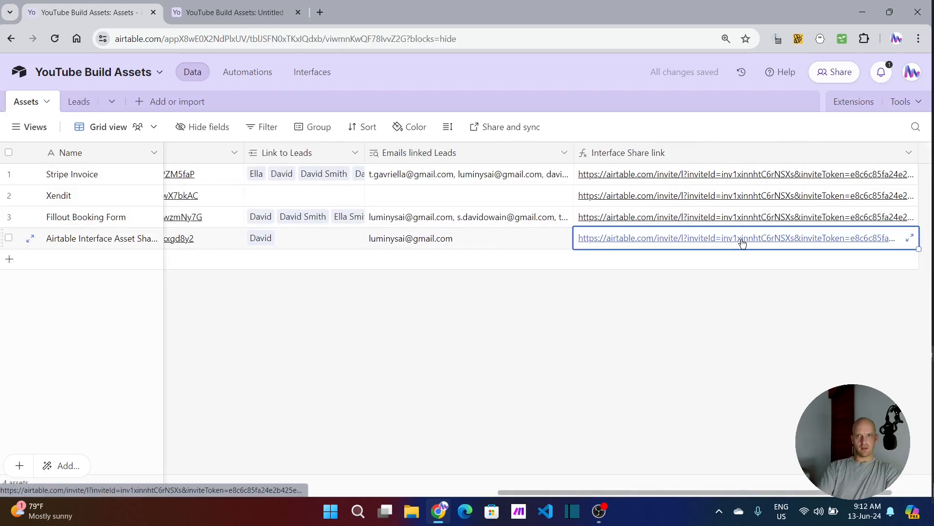
scroll(343, 244, "left", 5)
left_click(343, 240)
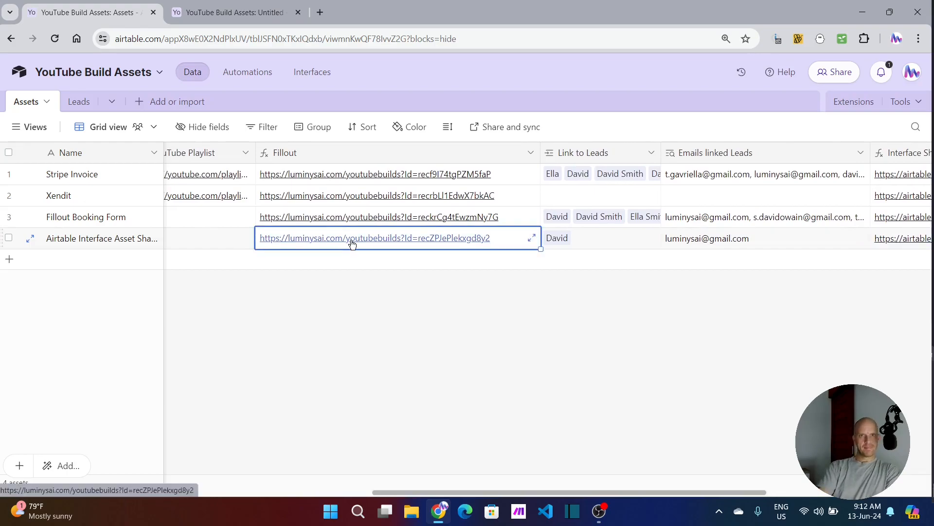
left_click(352, 240)
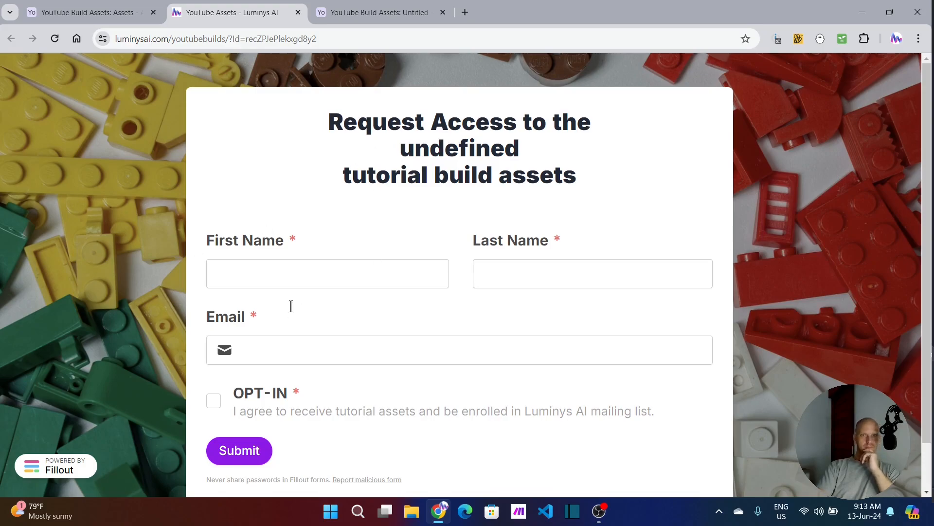
left_click(358, 38)
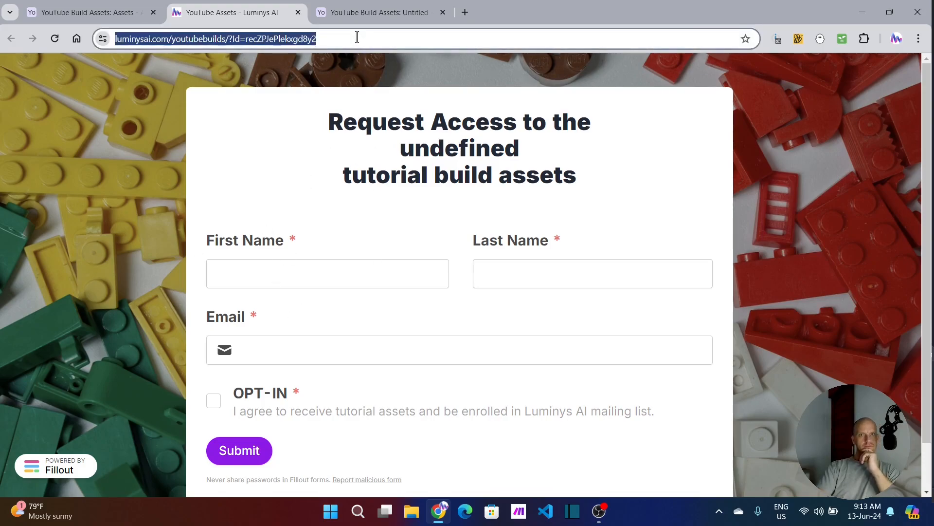
key("Return")
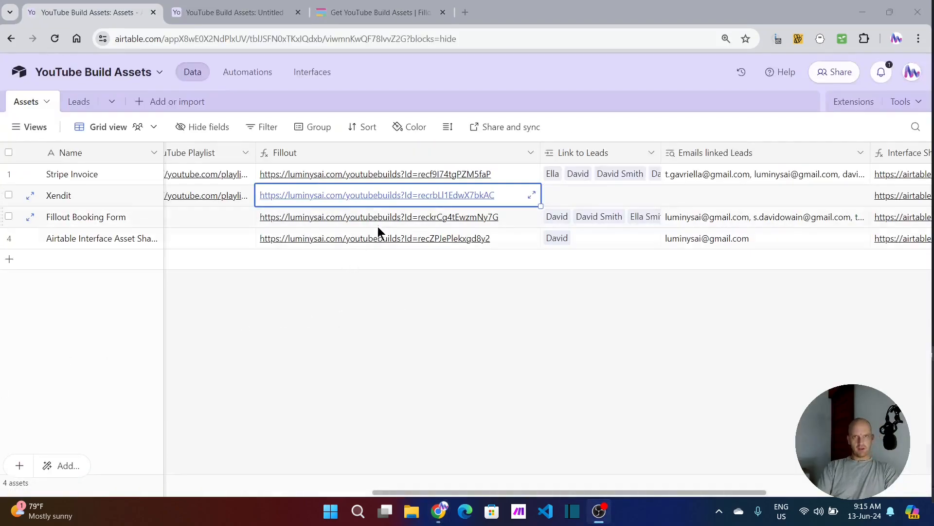
Step: Open the Fillout form of the Airtable Interface Asset Sharing record again and enter the requester's first and last name
left_click(373, 240)
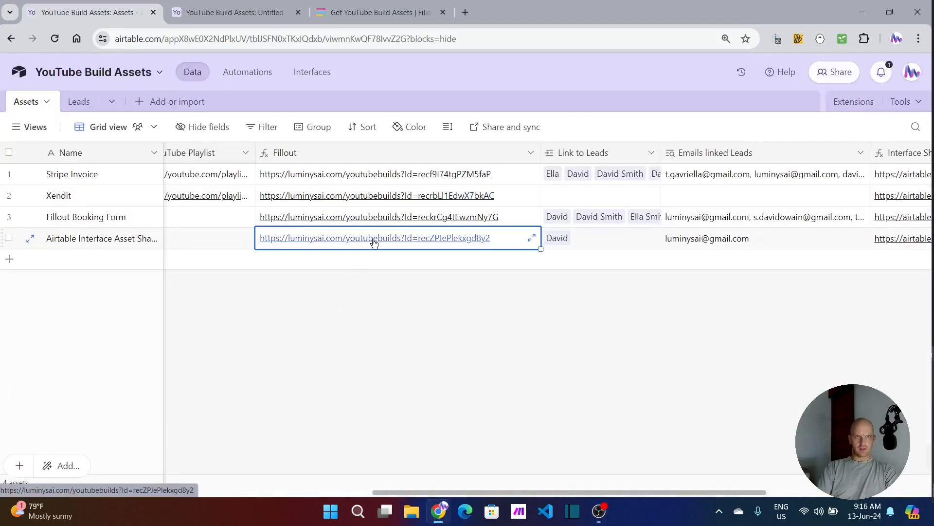
left_click(373, 242)
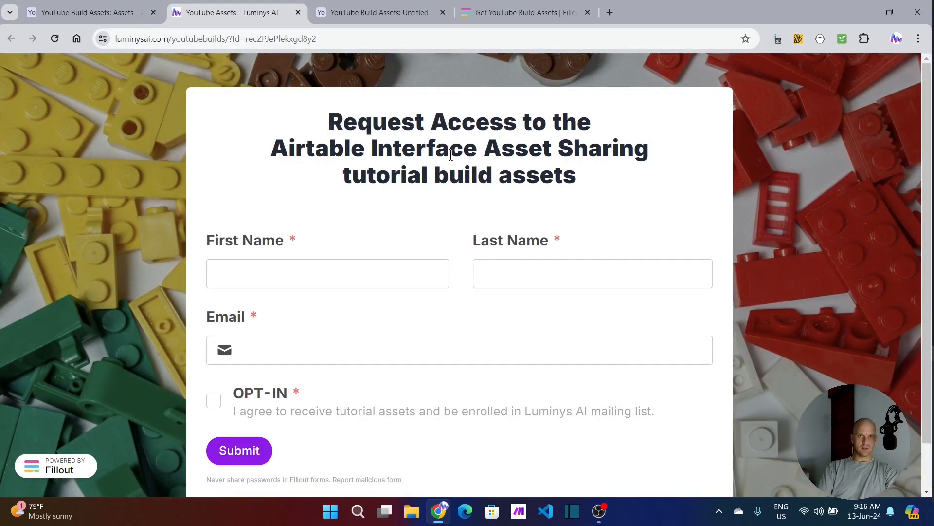
left_click(261, 275)
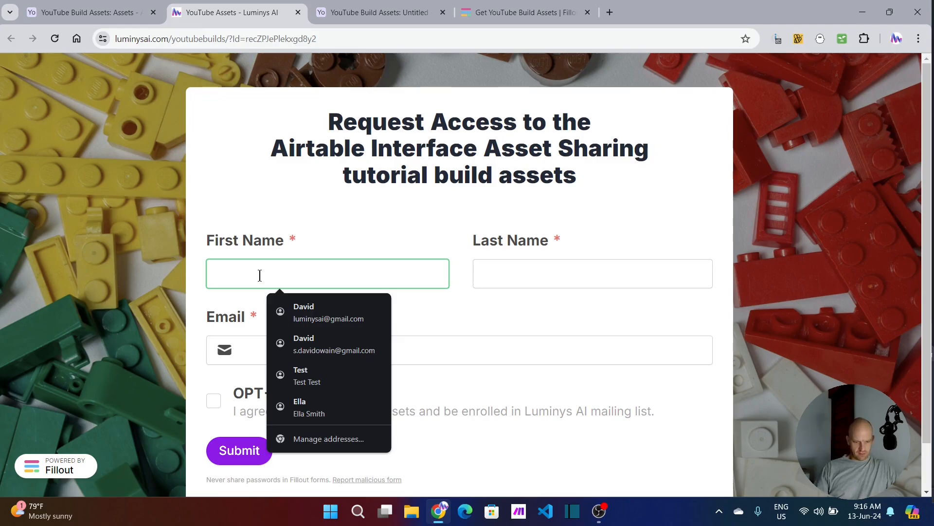
key("Tab")
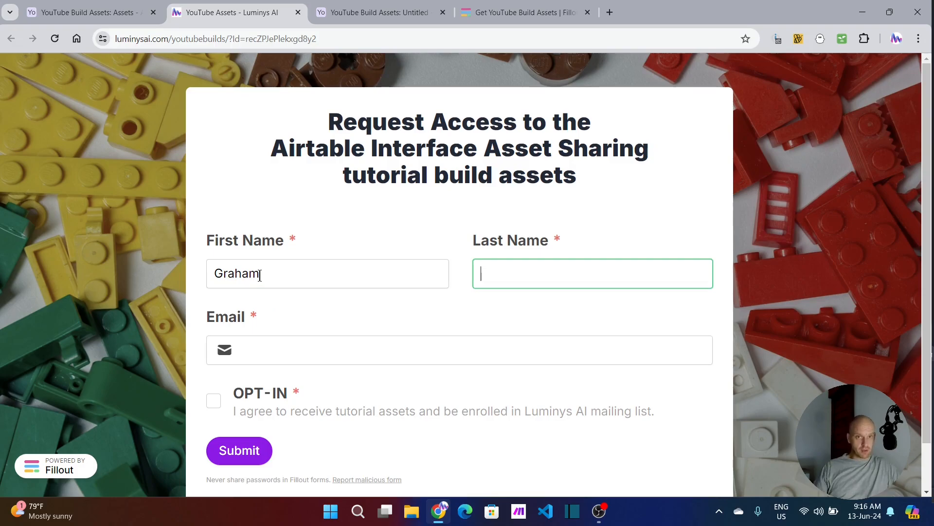
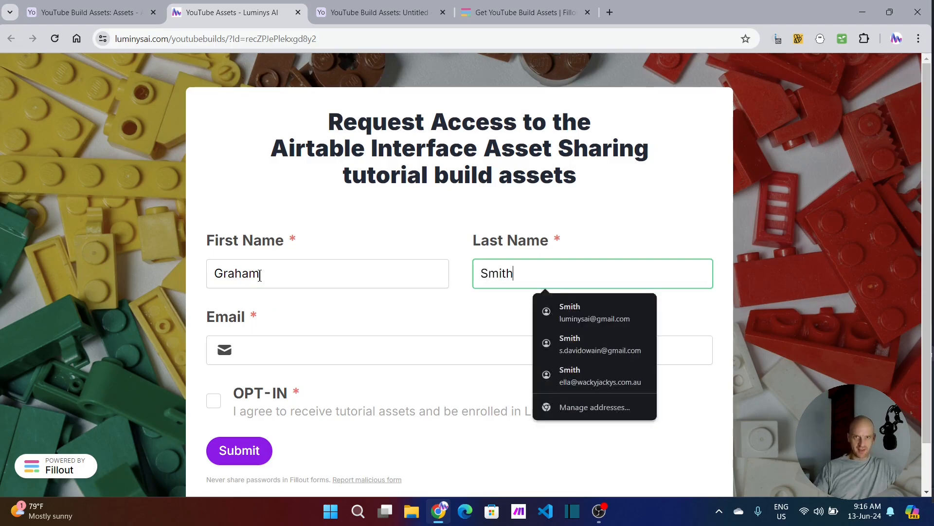
Step: Fill in the requester's email address, accept the mailing list opt-in, and submit the access request
left_click(283, 348)
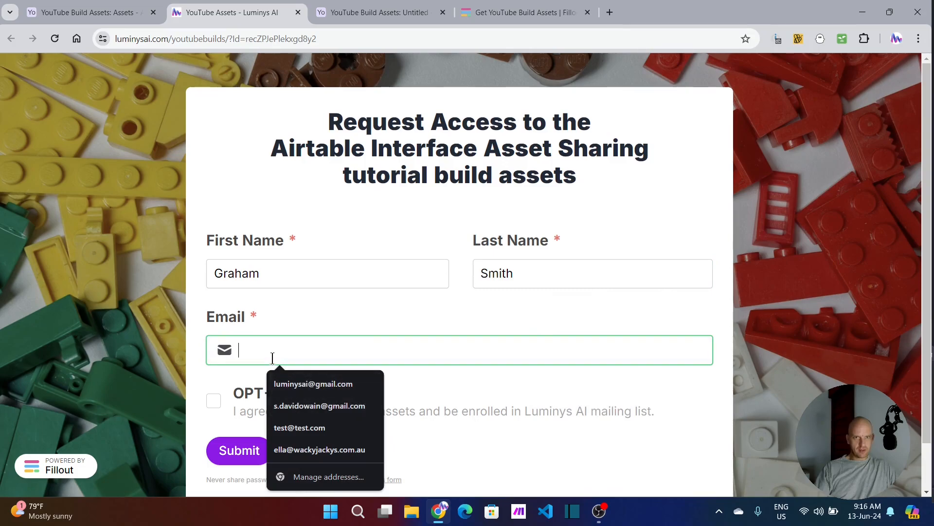
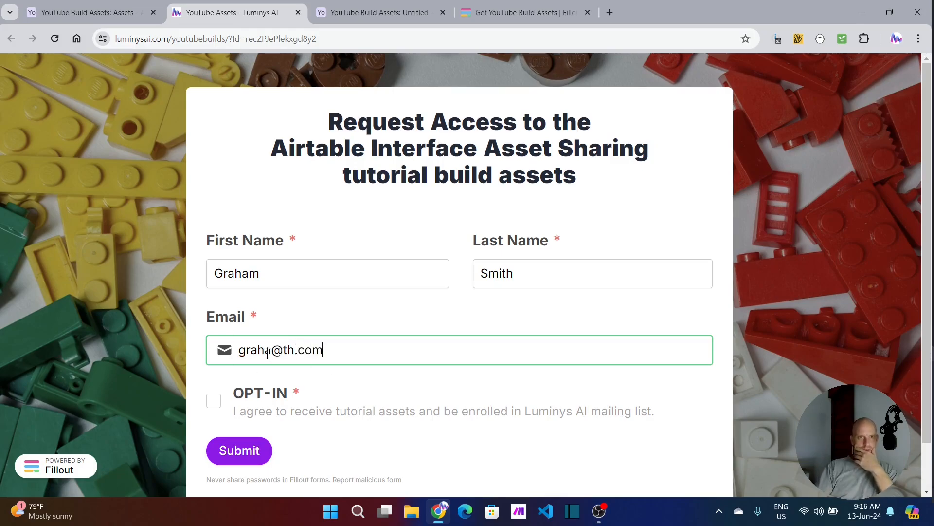
left_click(283, 351)
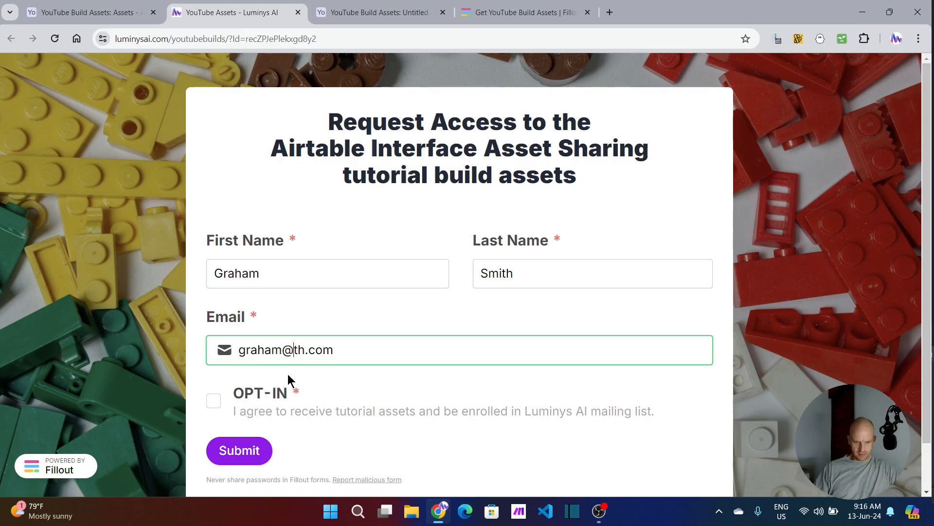
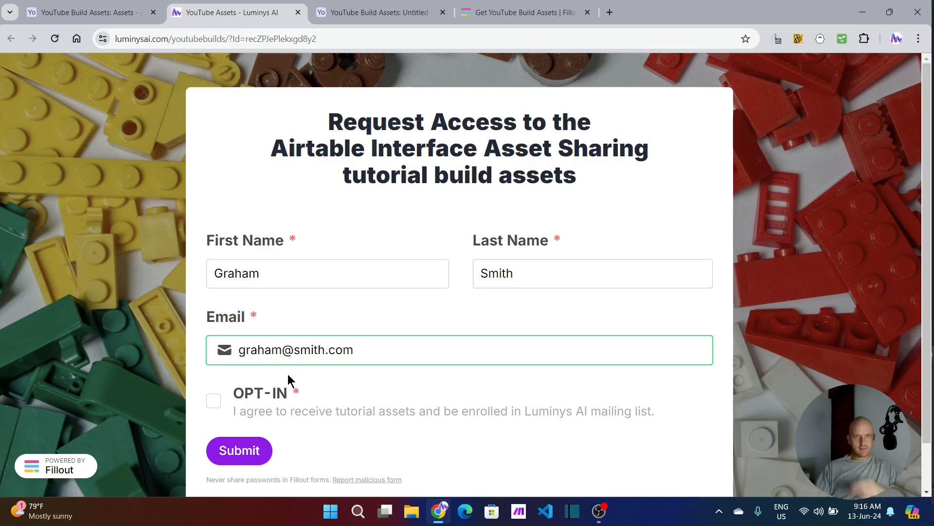
left_click(216, 402)
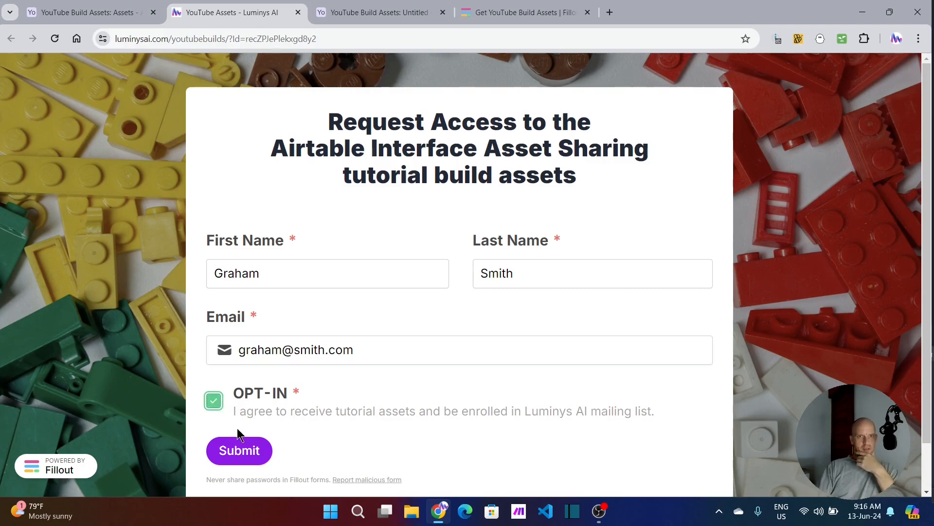
left_click(239, 447)
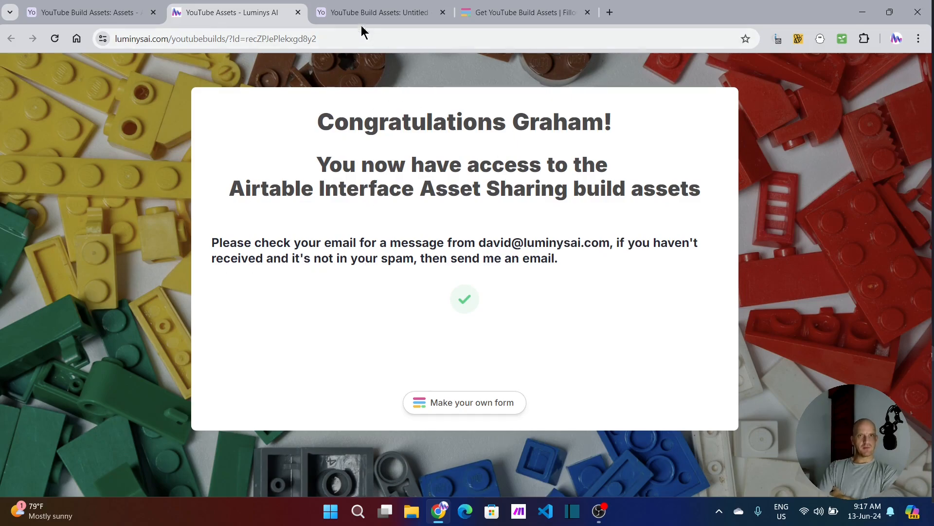
Step: Glance at the shared interface page and check the fourth asset's linked leads and emails in the Assets table
left_click(370, 13)
left_click(112, 112)
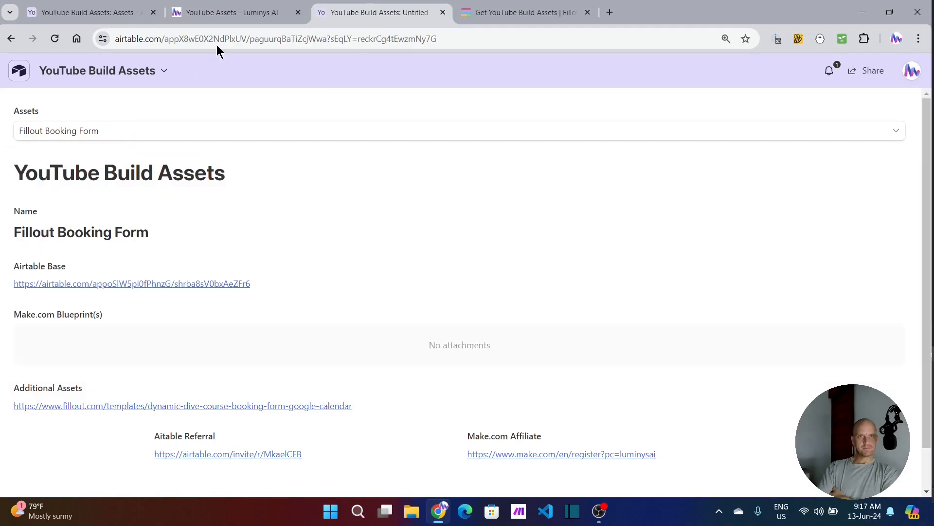
left_click(82, 17)
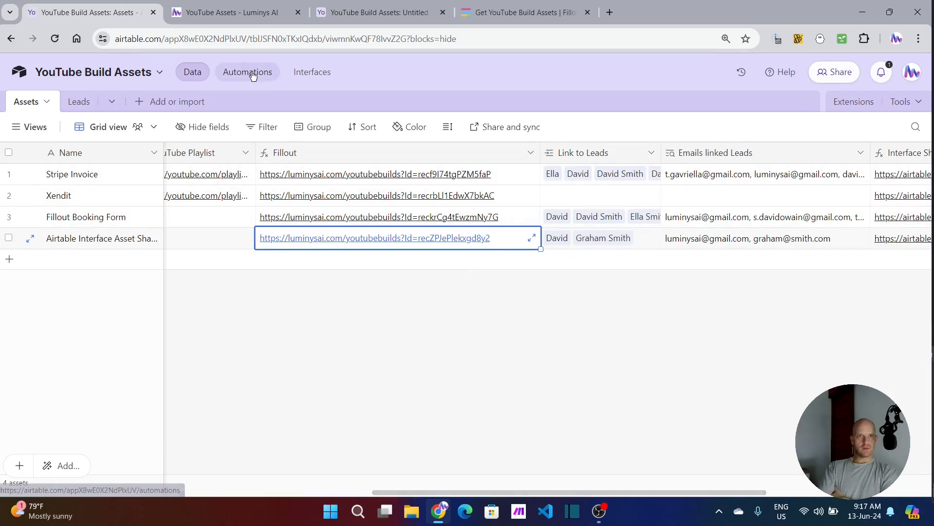
Step: Delete the empty eighth record from the Leads table and select the Linked to Assets cell of the last lead
left_click(78, 101)
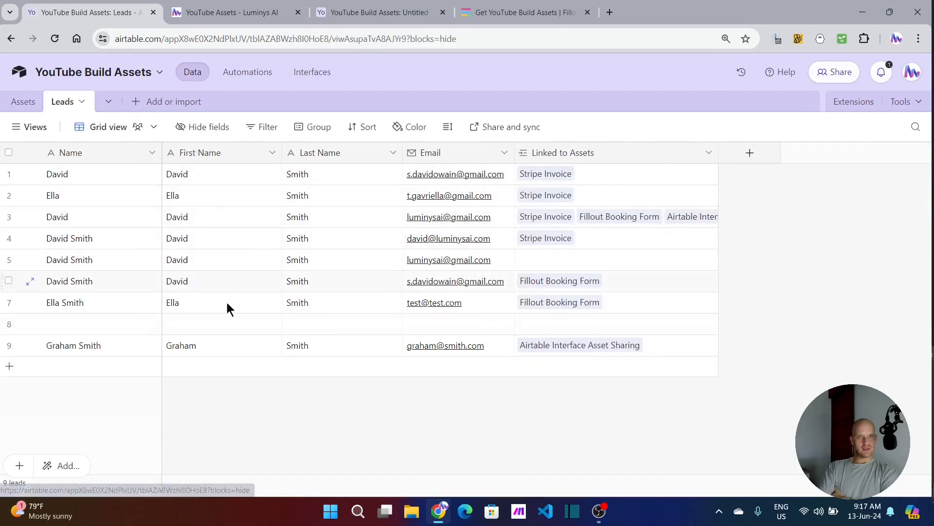
left_click(9, 324)
right_click(9, 324)
left_click(30, 301)
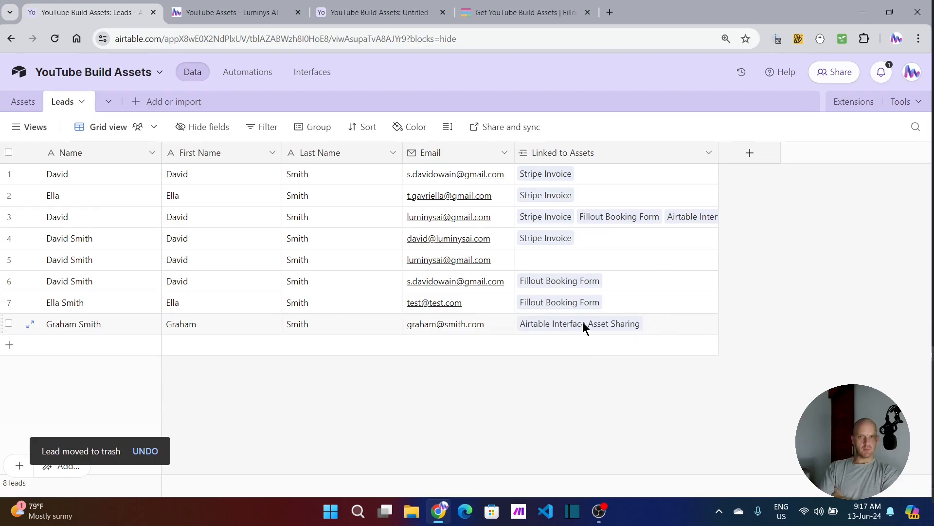
left_click(679, 325)
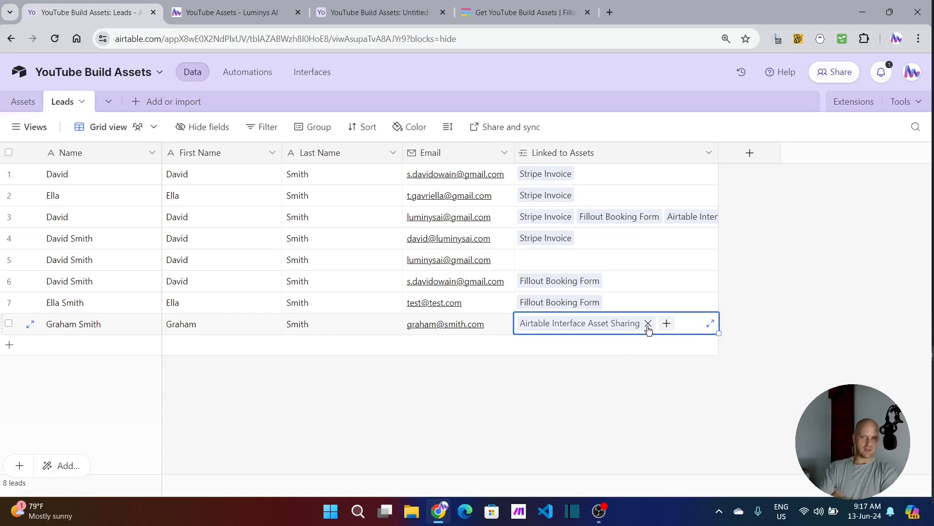
Step: Glance at the assets linkable to the last lead and display the Airtable Interface Asset Sharing asset on the shared interface page
left_click(674, 327)
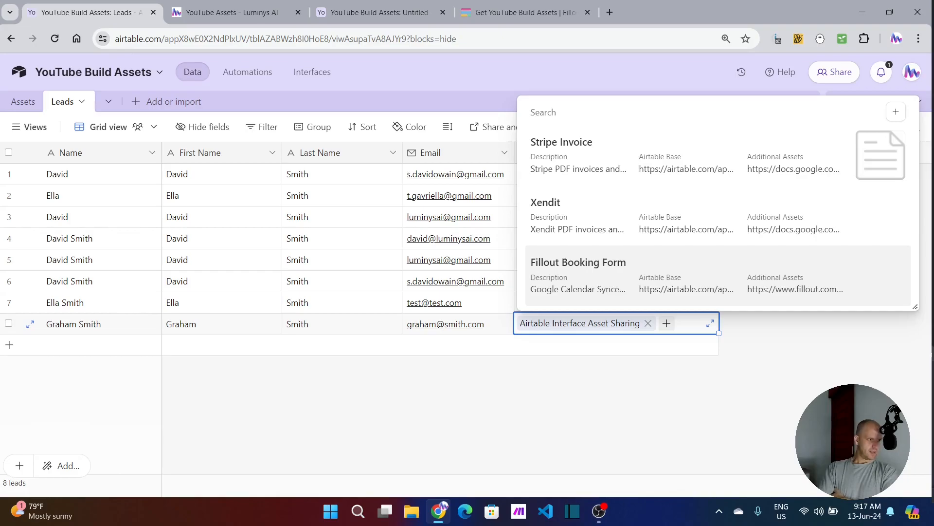
key("Escape")
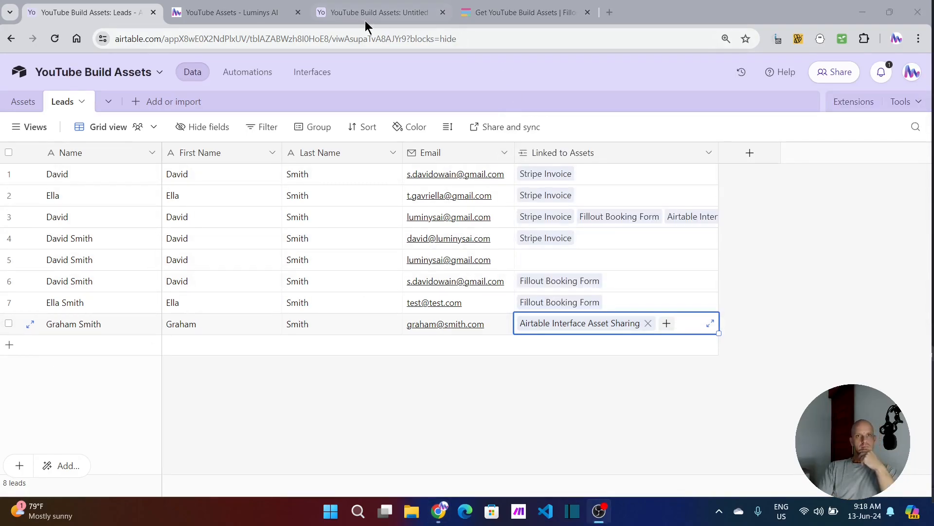
left_click(387, 13)
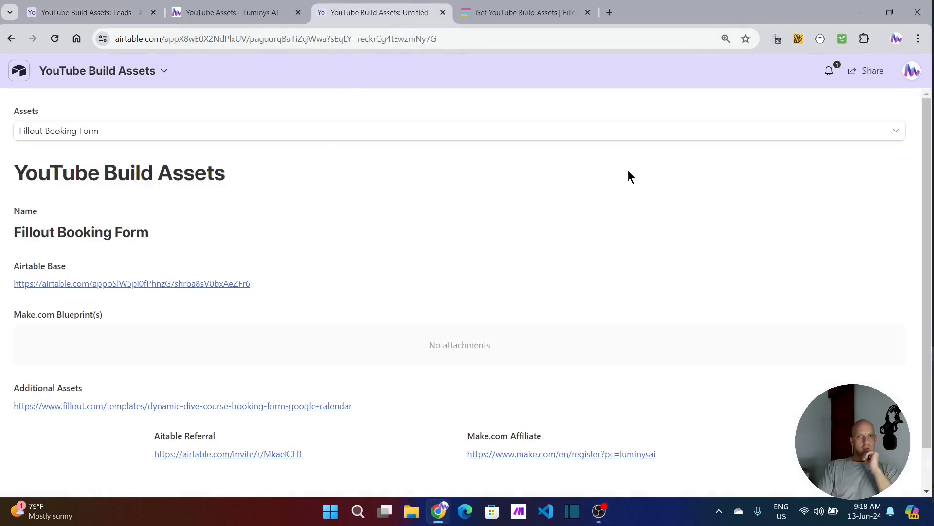
left_click(139, 130)
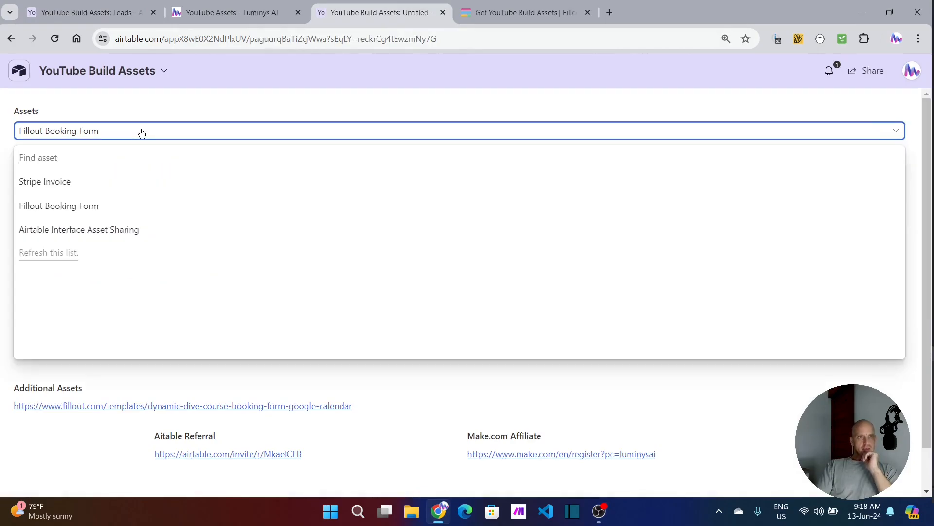
left_click(85, 236)
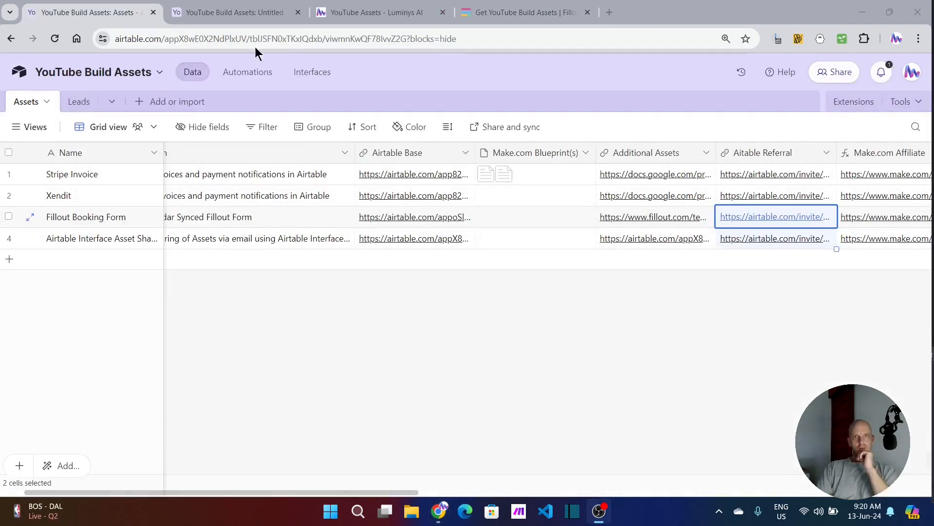
left_click(252, 16)
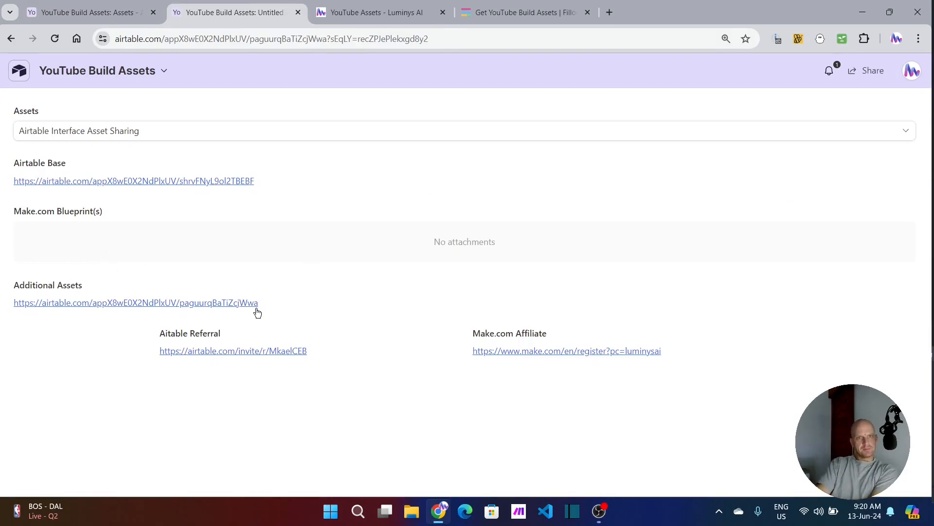
Step: Upload AI Content Generator.json from Downloads to the fourth asset's Make.com Blueprint(s) field and check it on the shared interface page
left_click(98, 7)
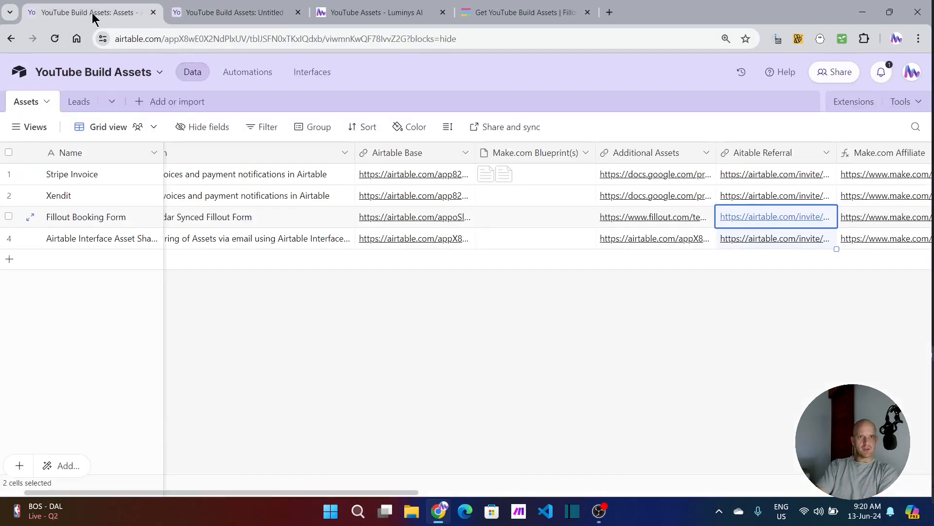
left_click(511, 240)
left_click(487, 238)
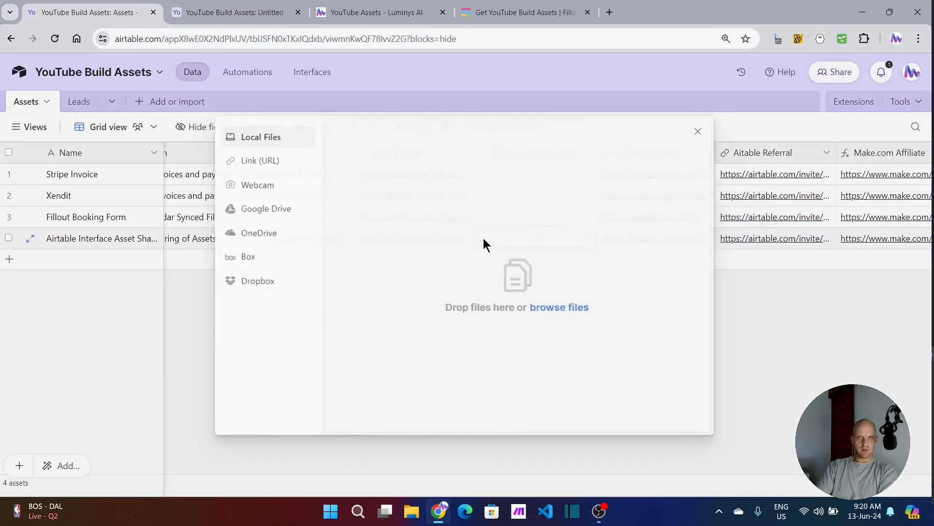
left_click(257, 137)
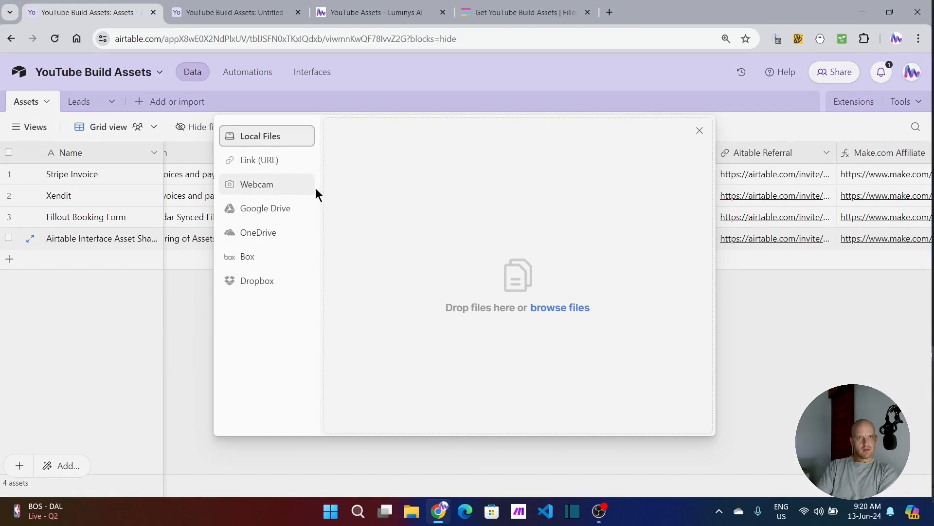
left_click(574, 308)
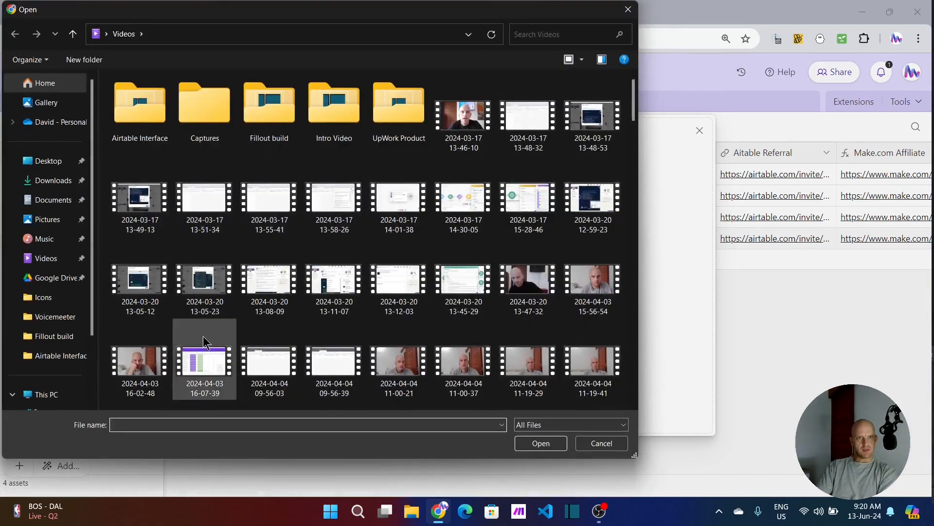
left_click(582, 425)
left_click(579, 424)
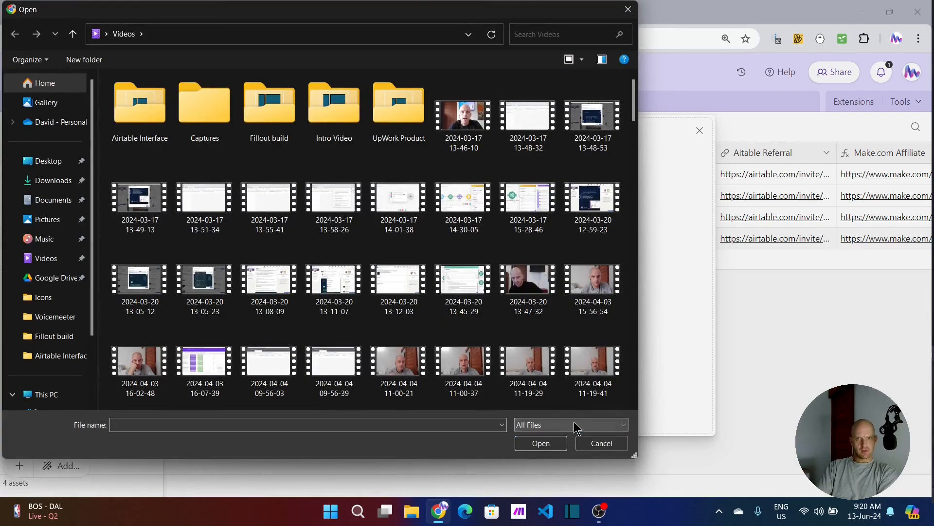
scroll(403, 195, "down", 5)
left_click(42, 187)
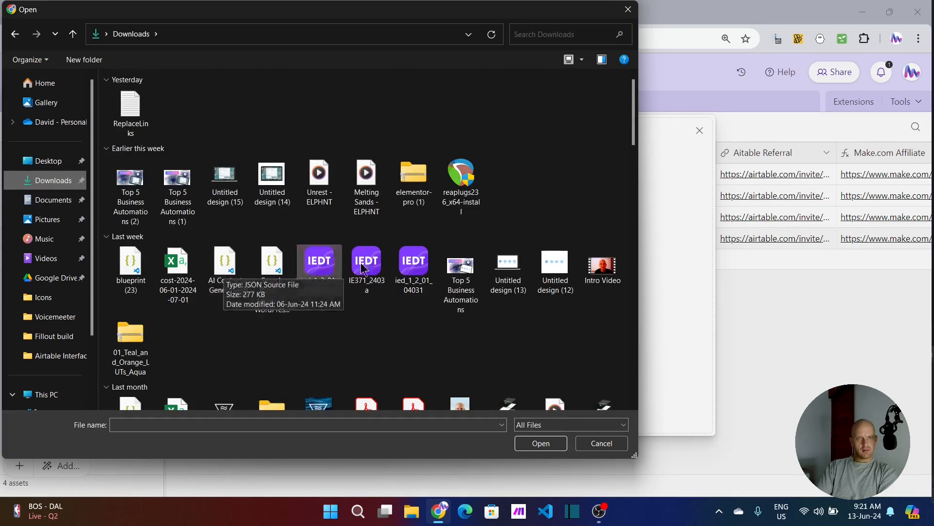
left_click(237, 263)
left_click(554, 445)
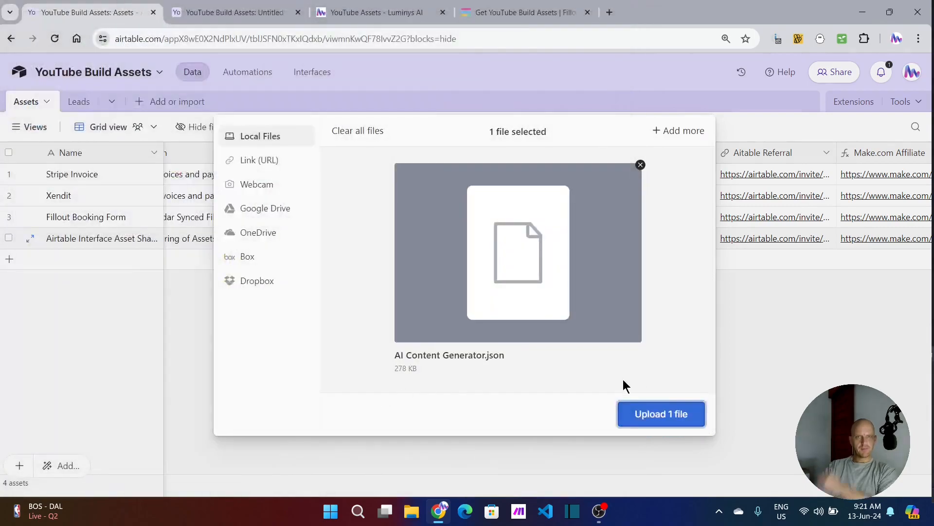
left_click(669, 413)
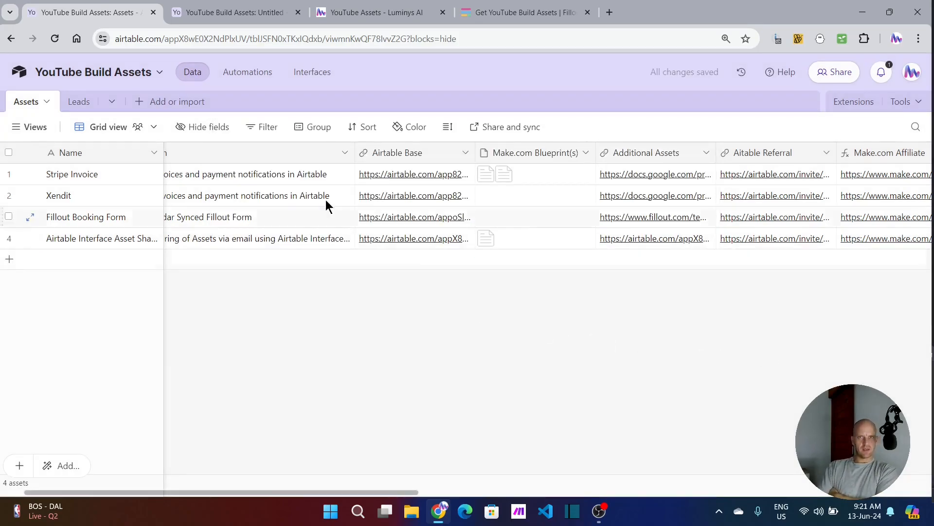
left_click(212, 12)
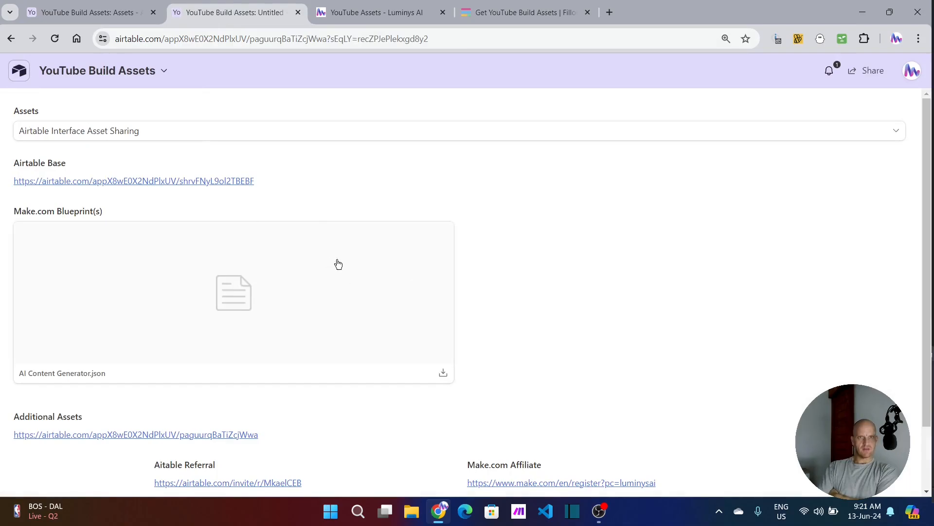
Step: Copy the fourth asset's blueprint attachment to the Xendit record and clear the attachment from the Airtable Interface Asset Sharing record
left_click(145, 12)
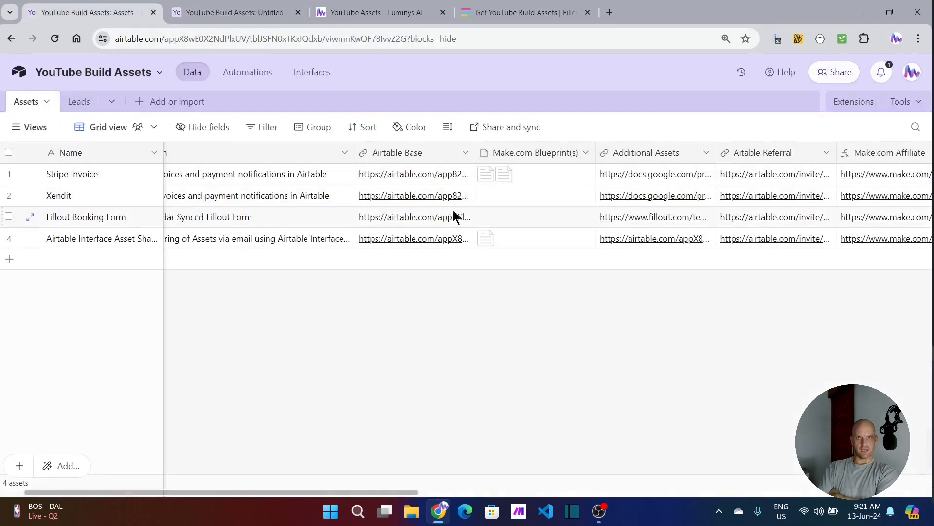
left_click(536, 238)
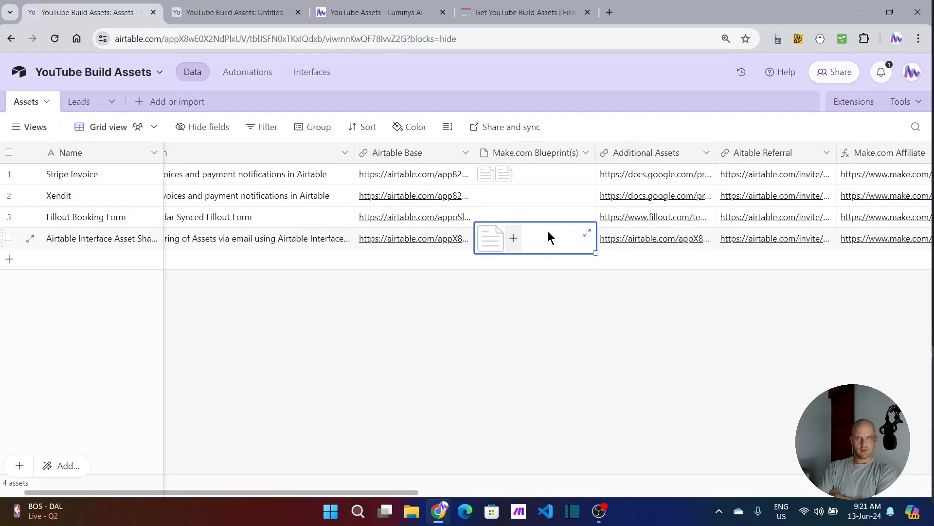
left_click_drag(548, 231, 551, 217)
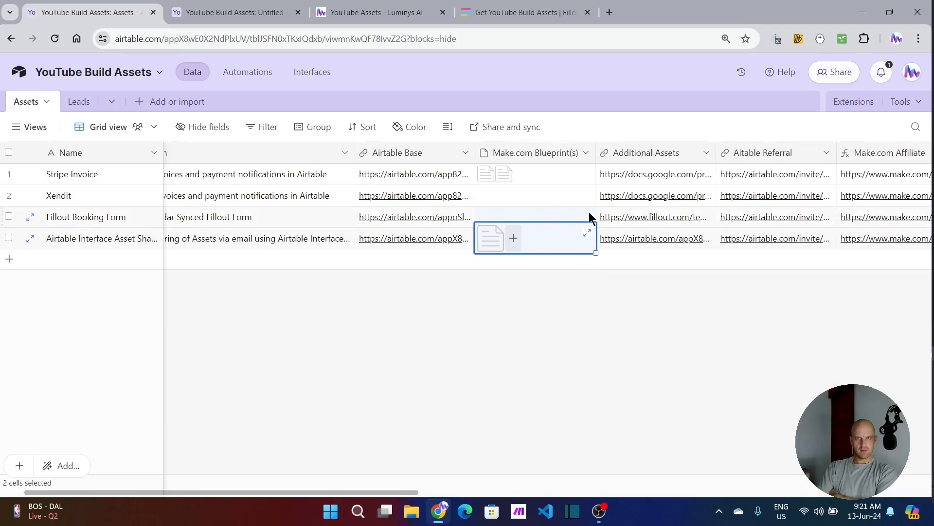
left_click_drag(590, 220, 582, 200)
left_click(544, 242)
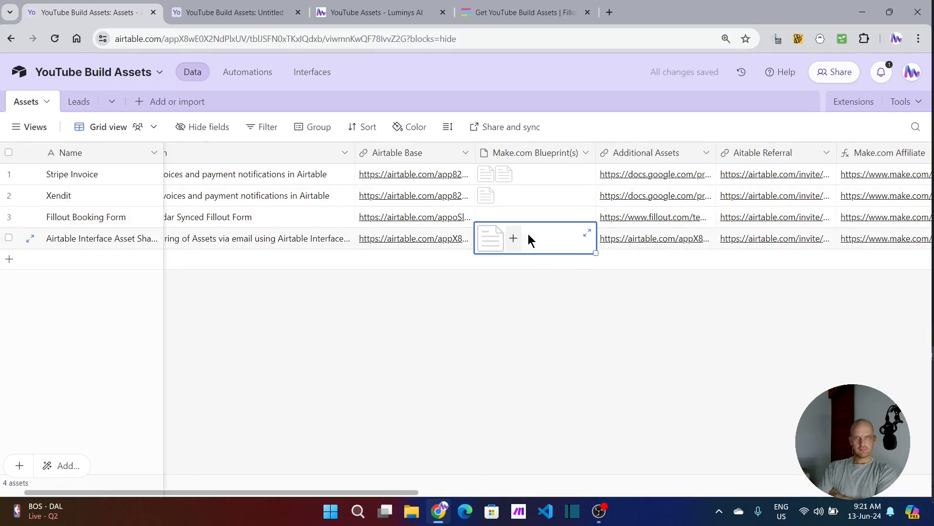
key("Delete")
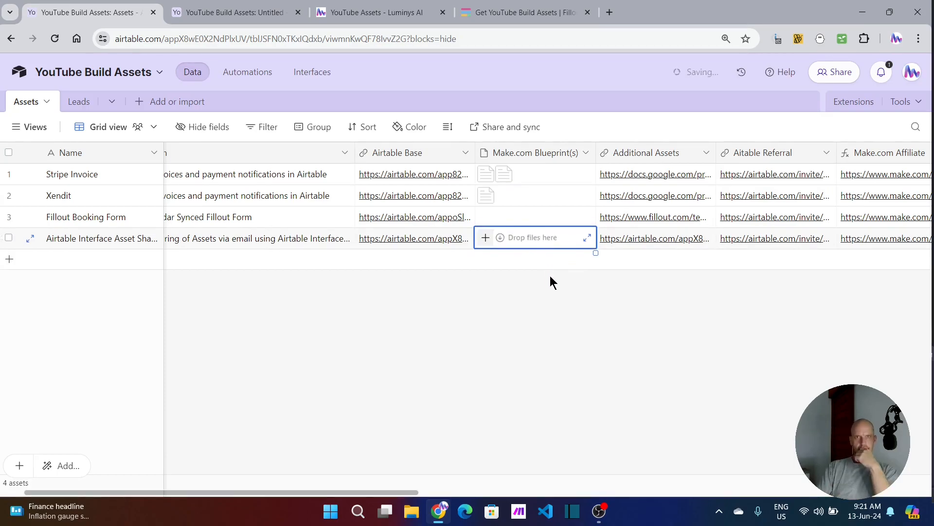
left_click(530, 273)
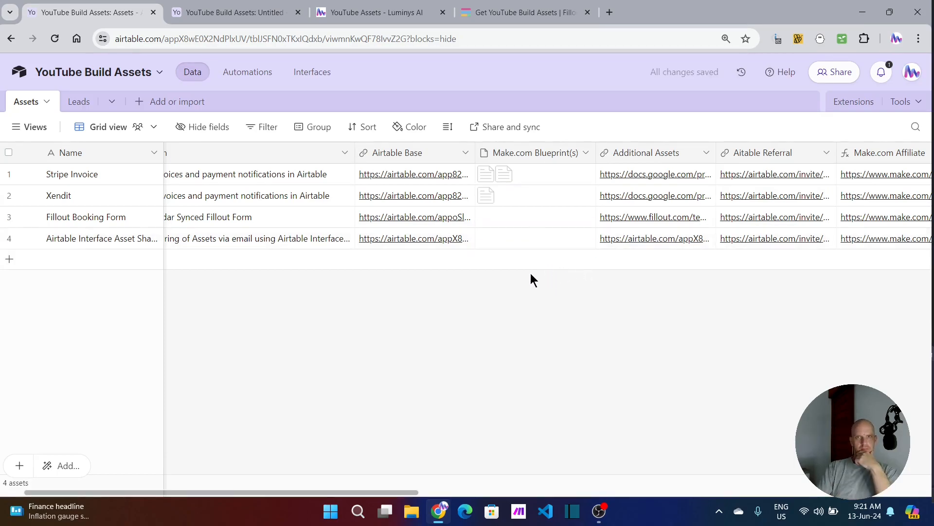
Step: Open the Airtable Base link of the Airtable Interface Asset Sharing asset from the shared interface page
left_click(226, 13)
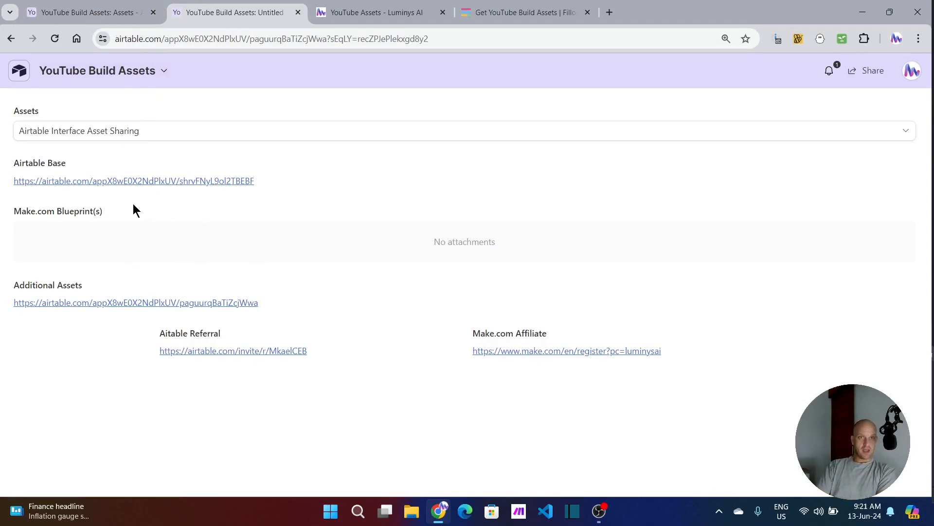
left_click(159, 182)
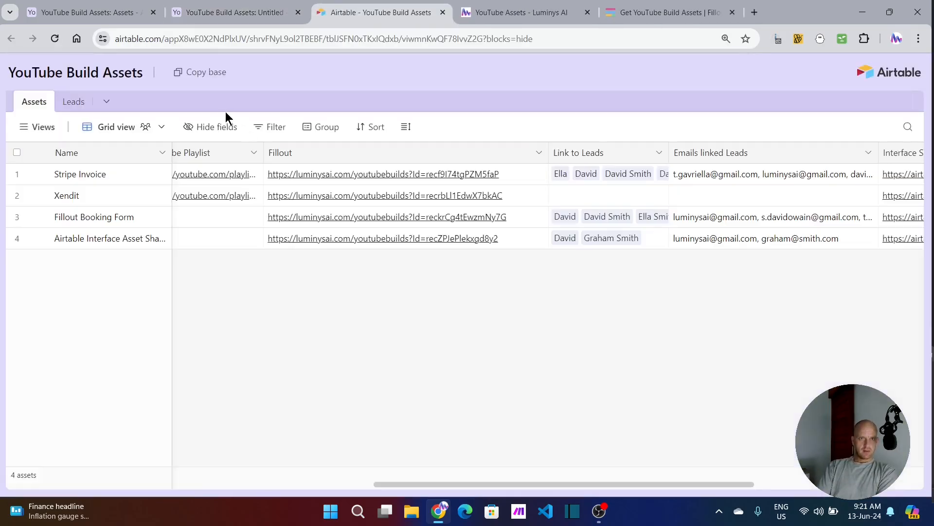
left_click(242, 13)
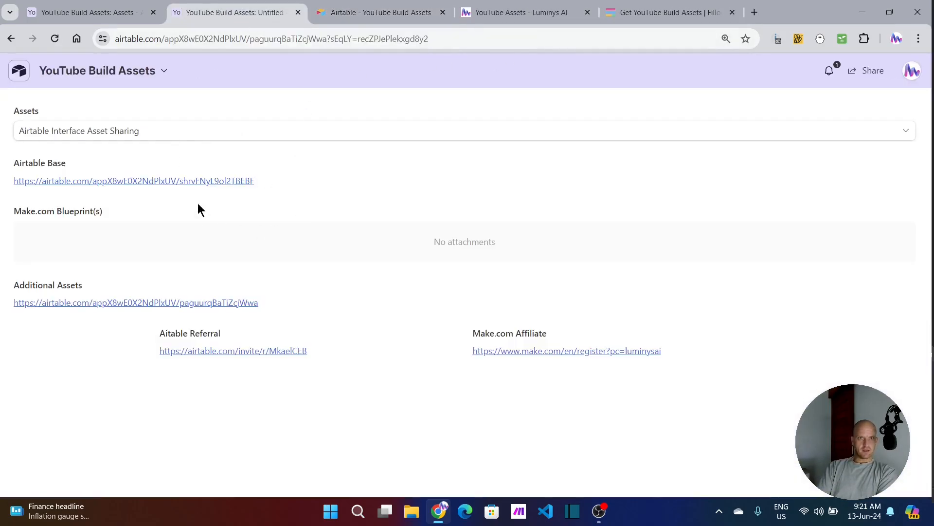
left_click(361, 15)
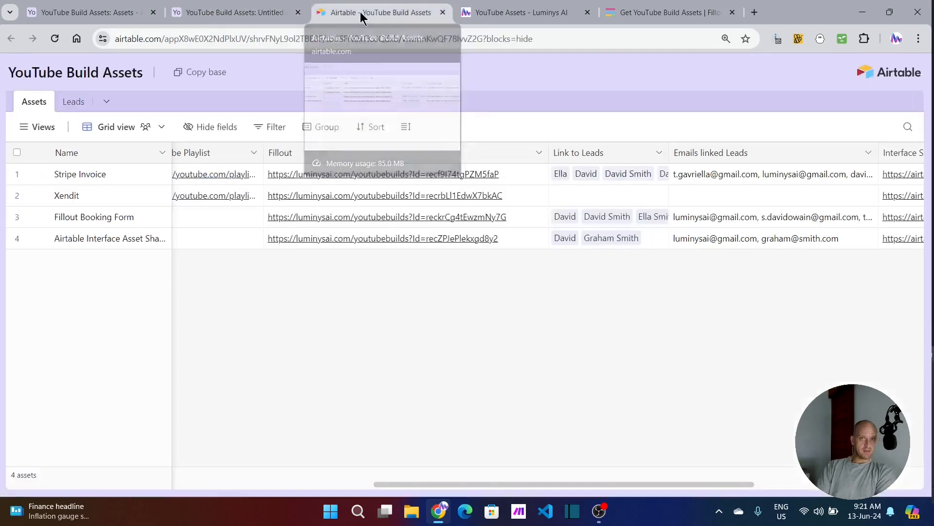
Step: Copy the shared YouTube Build Assets base into the Luminys Ai Workspace
left_click(193, 82)
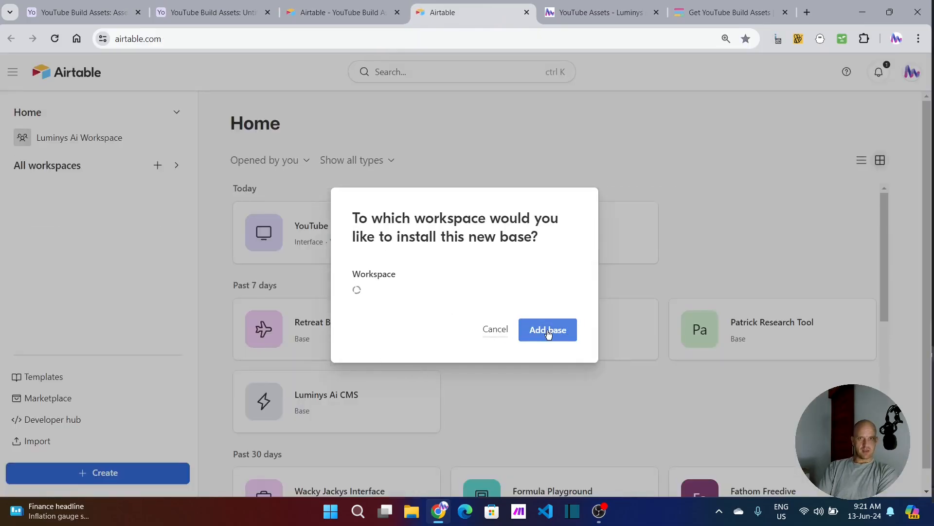
left_click(429, 282)
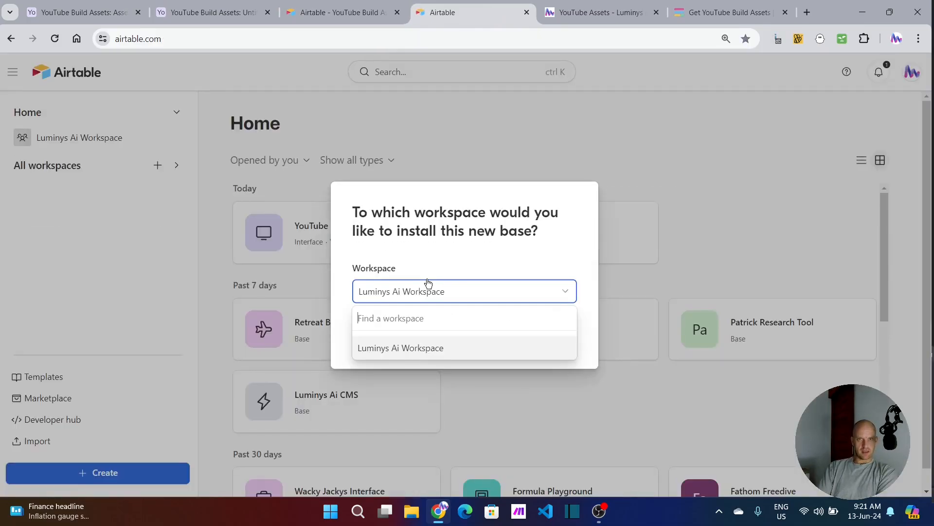
left_click(489, 291)
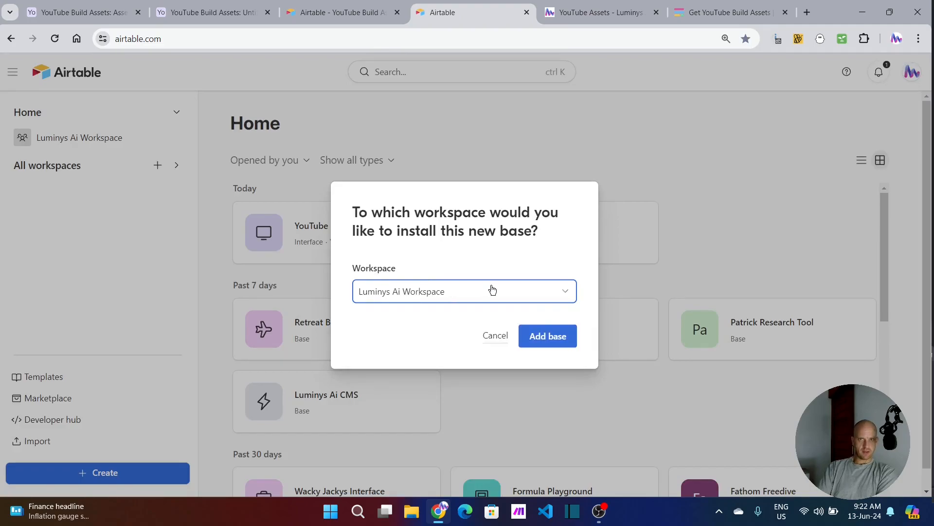
left_click(545, 335)
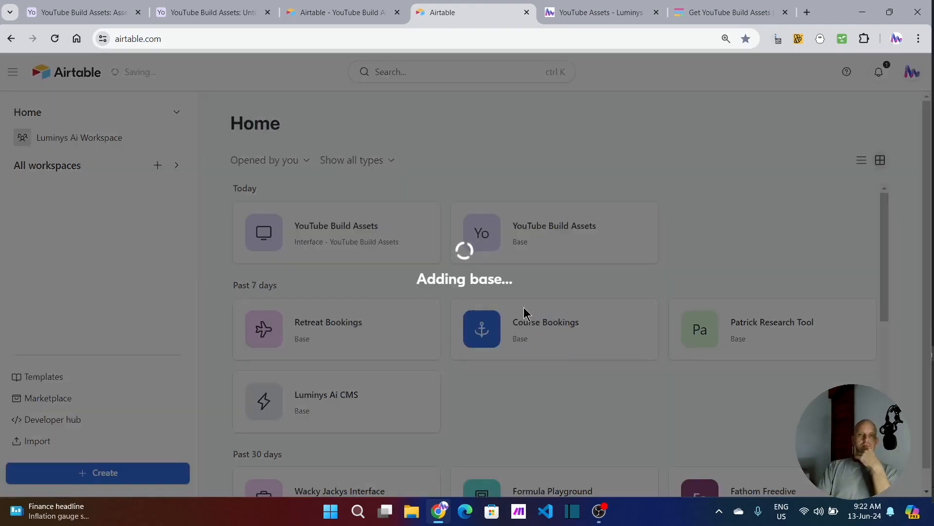
Step: Open the public share page of the Get YouTube Build Assets form template from Fillout and copy its URL
left_click(214, 14)
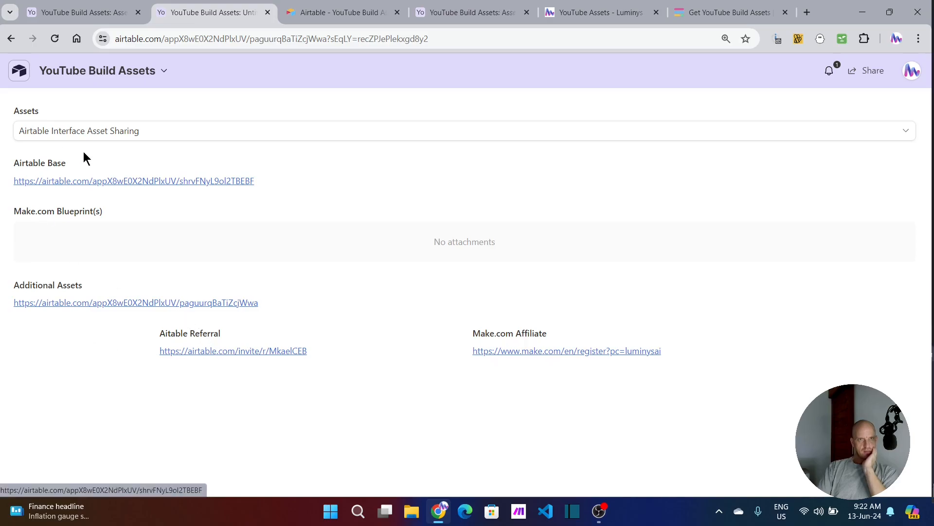
left_click(104, 15)
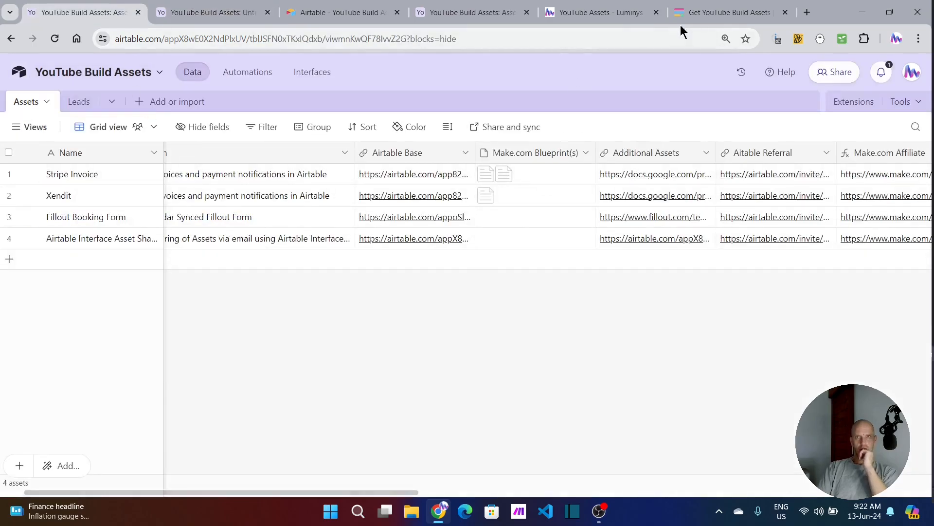
left_click(715, 12)
scroll(335, 430, "down", 4)
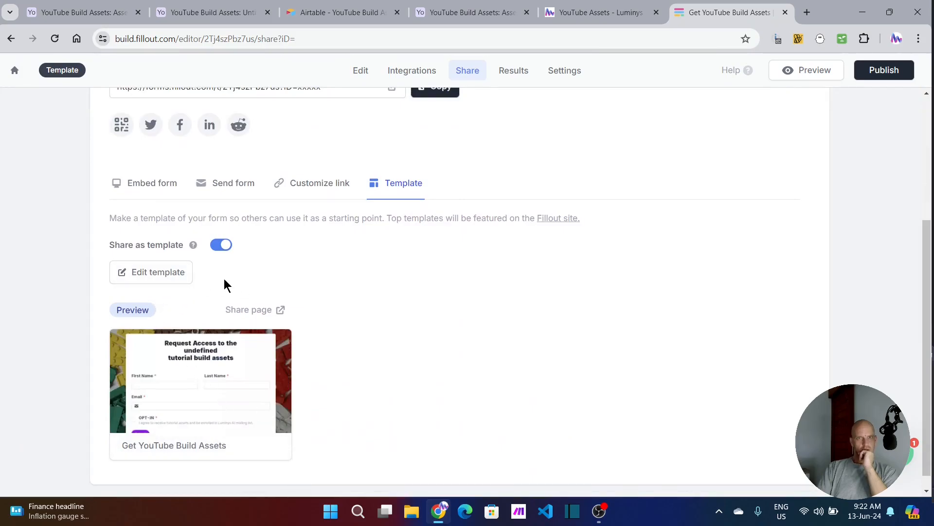
left_click(279, 310)
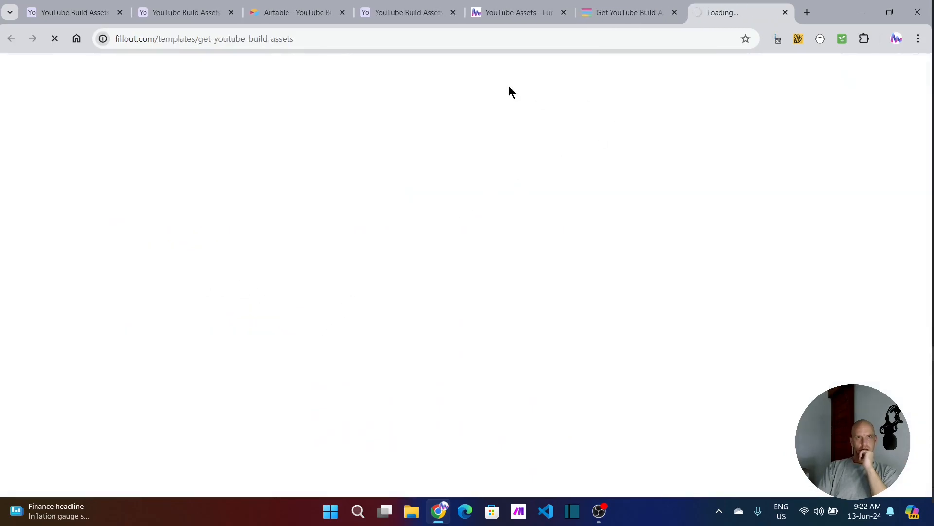
left_click(393, 39)
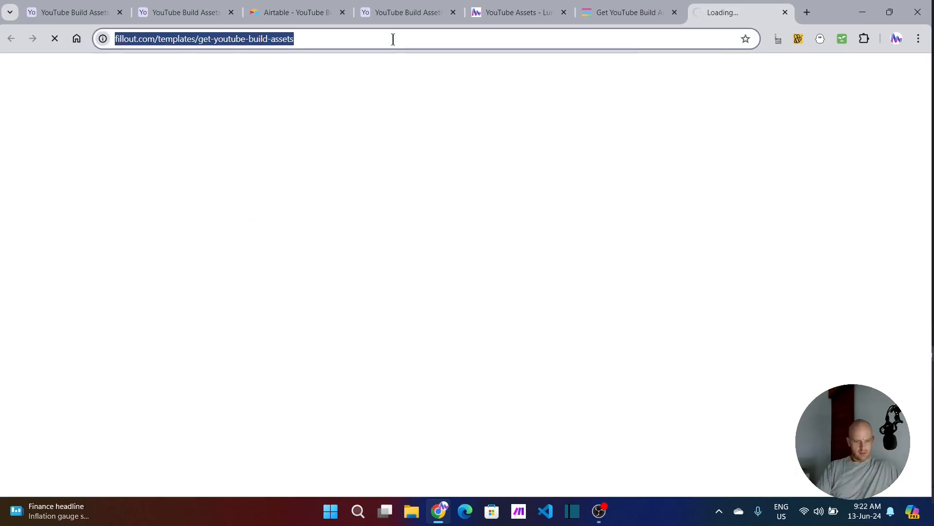
Step: Replace the Additional Assets link of the Airtable Interface Asset Sharing record with the copied Fillout template URL
left_click(81, 13)
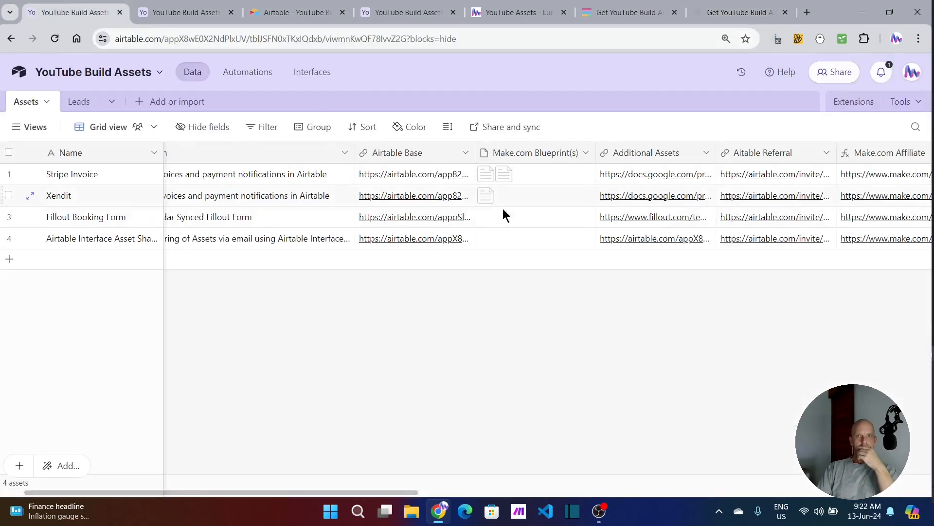
left_click(660, 239)
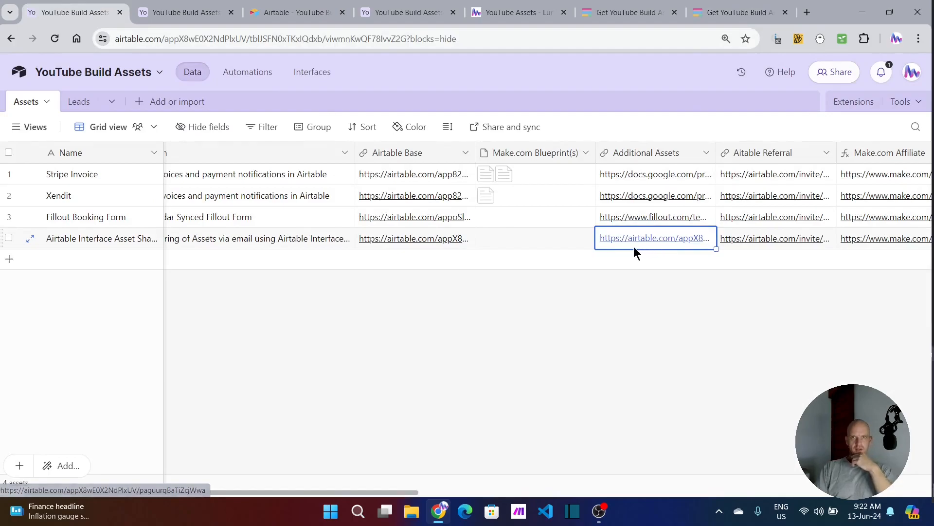
key("ctrl+v")
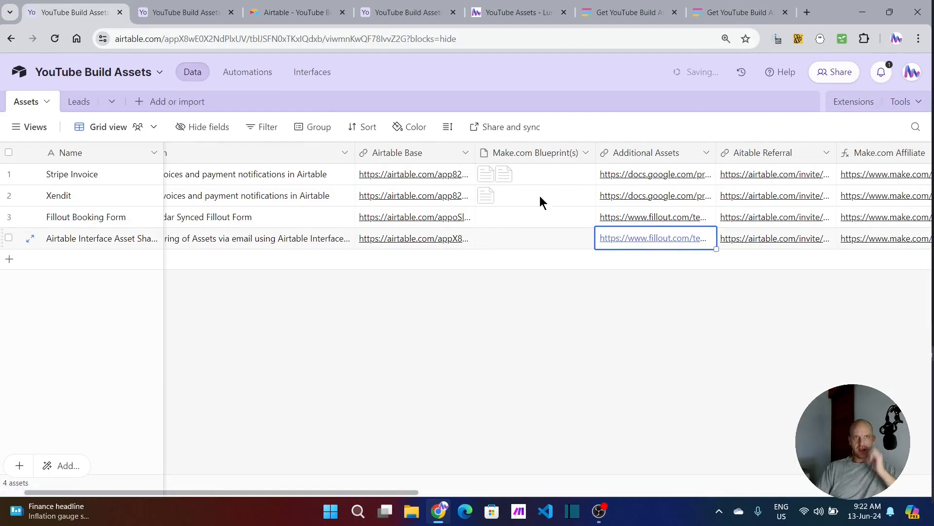
Step: Open the Additional Assets link from the shared interface page and use the Get YouTube Build Assets template
left_click(171, 7)
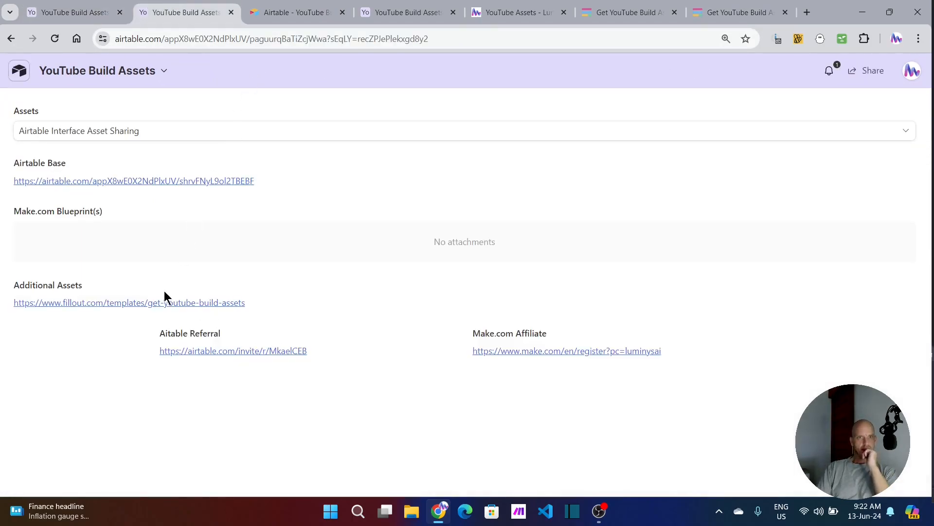
left_click(83, 307)
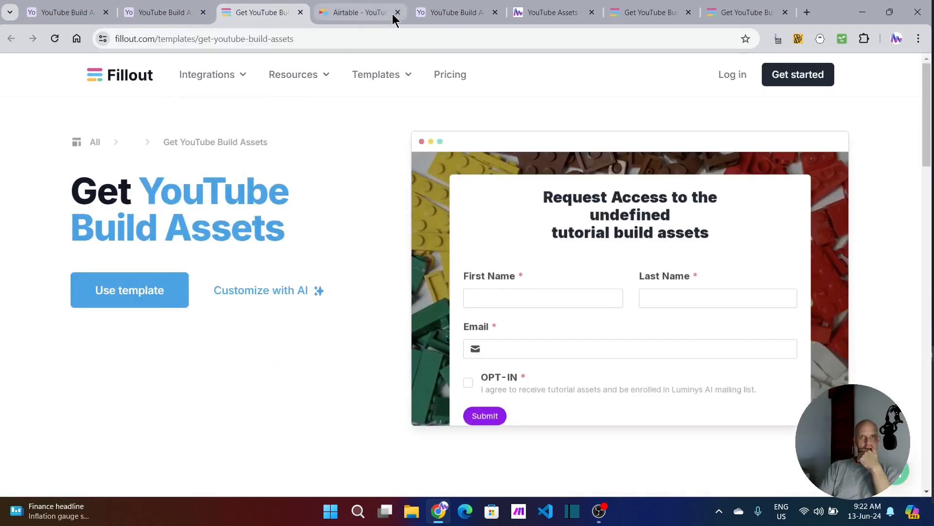
left_click(136, 292)
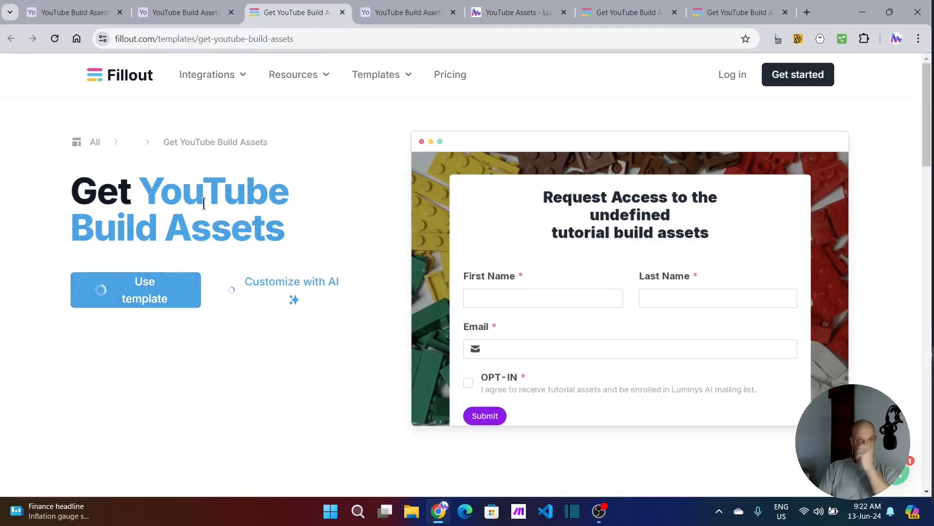
Step: Dismiss the import suggestions in the copied base, and close the Luminys YouTube Assets page and the surplus Fillout pages
left_click(402, 14)
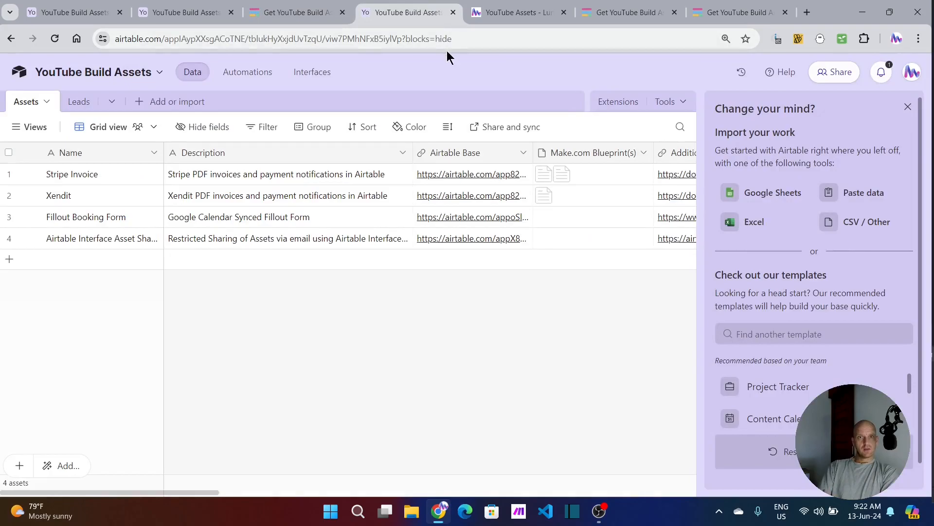
left_click(908, 108)
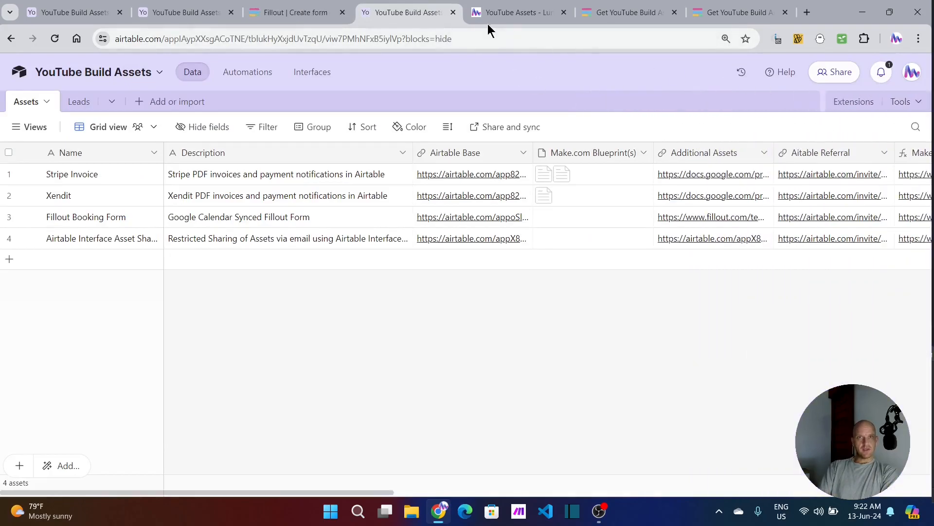
left_click(534, 16)
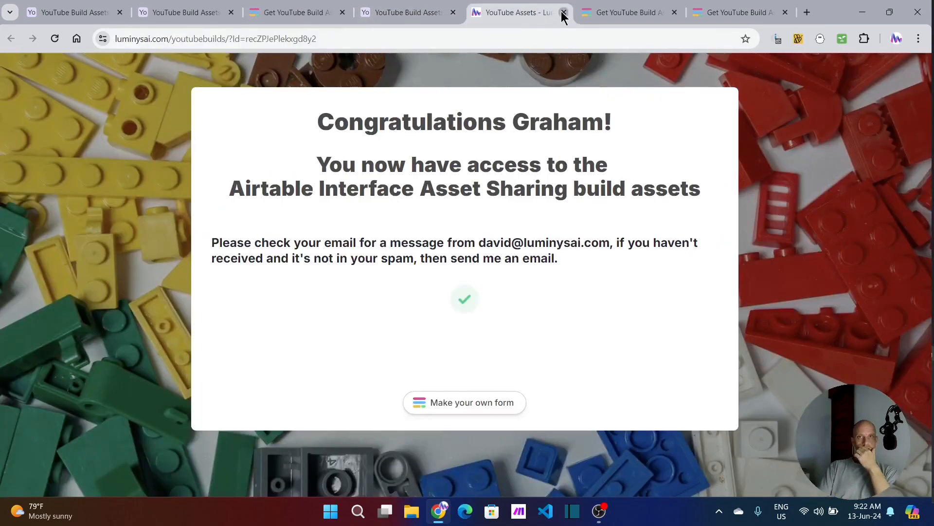
left_click(564, 13)
left_click(564, 13)
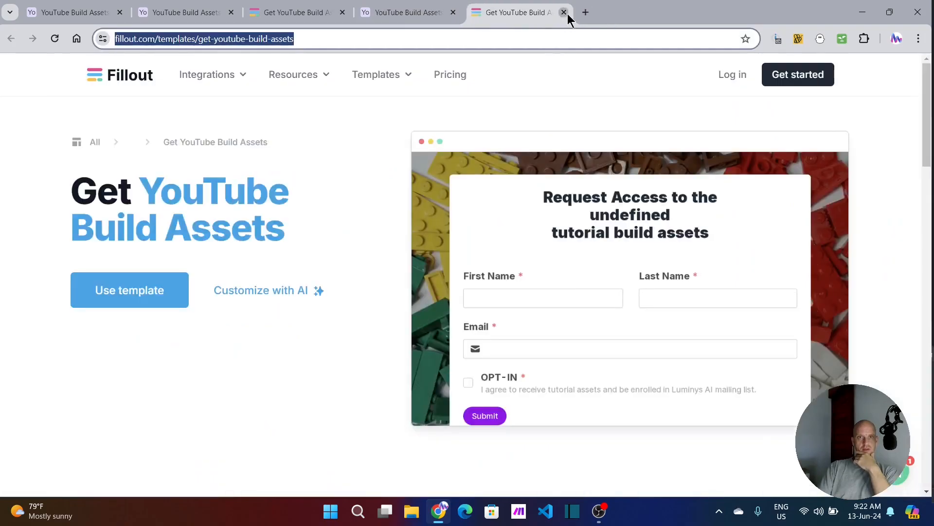
left_click(564, 12)
Step: Close the copied base after checking the new Fillout form copy, and return to the shared interface page
left_click(346, 13)
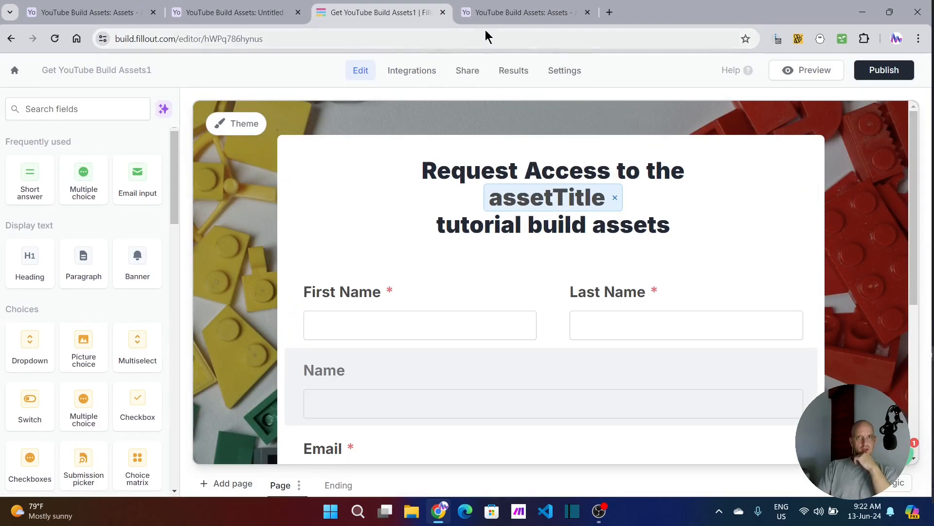
left_click(506, 14)
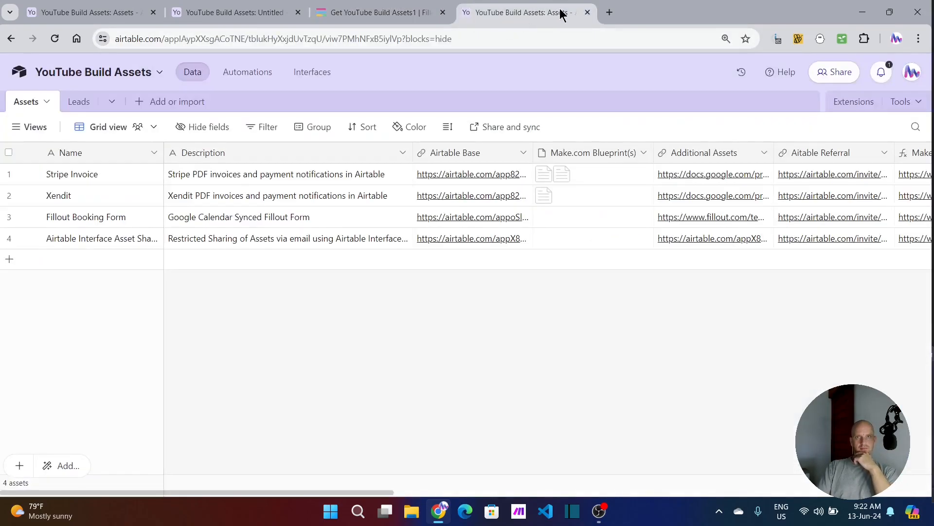
left_click(588, 12)
left_click(239, 11)
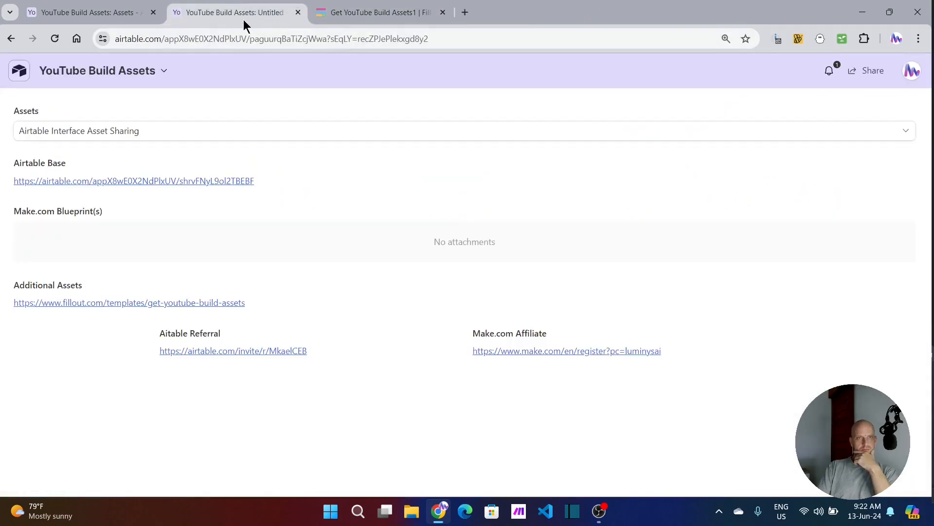
left_click(78, 19)
left_click(222, 15)
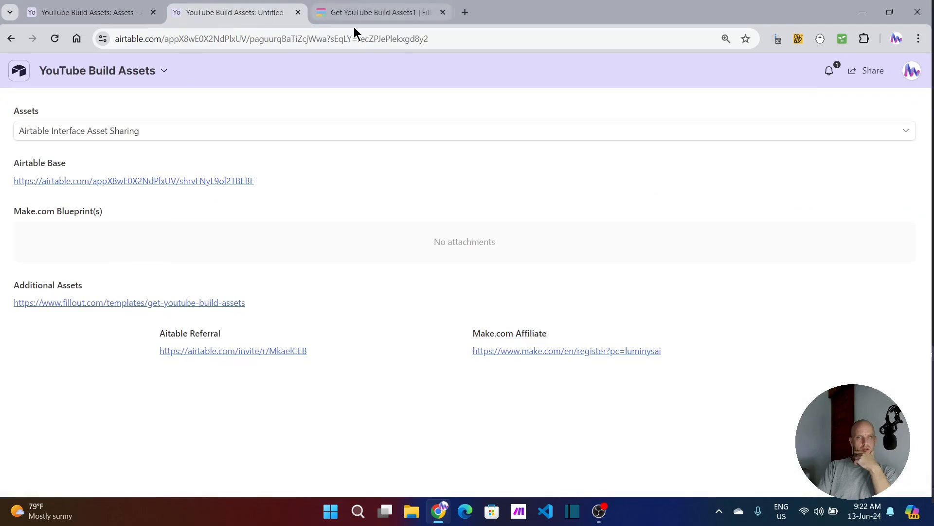
Step: Open the copied YouTube Build Assets base from the Airtable home page and add a blank record to its Assets table
left_click(464, 13)
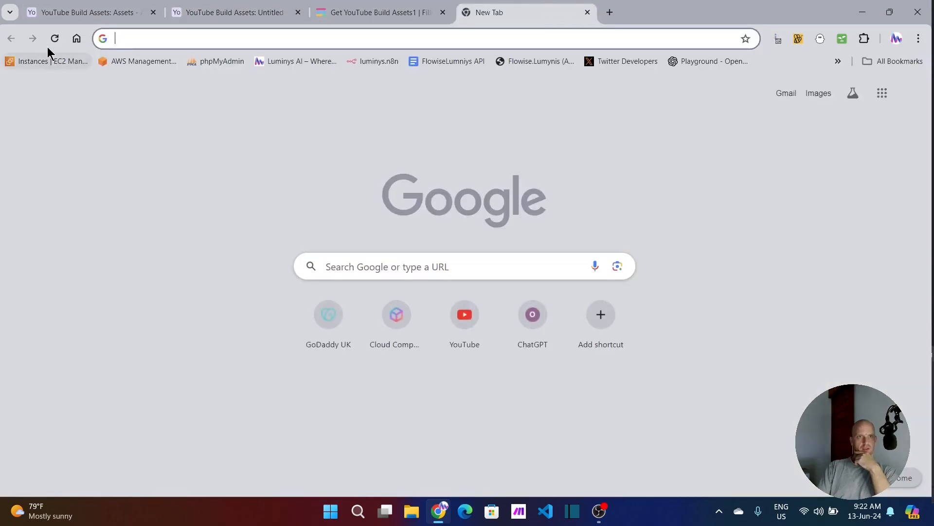
left_click(77, 38)
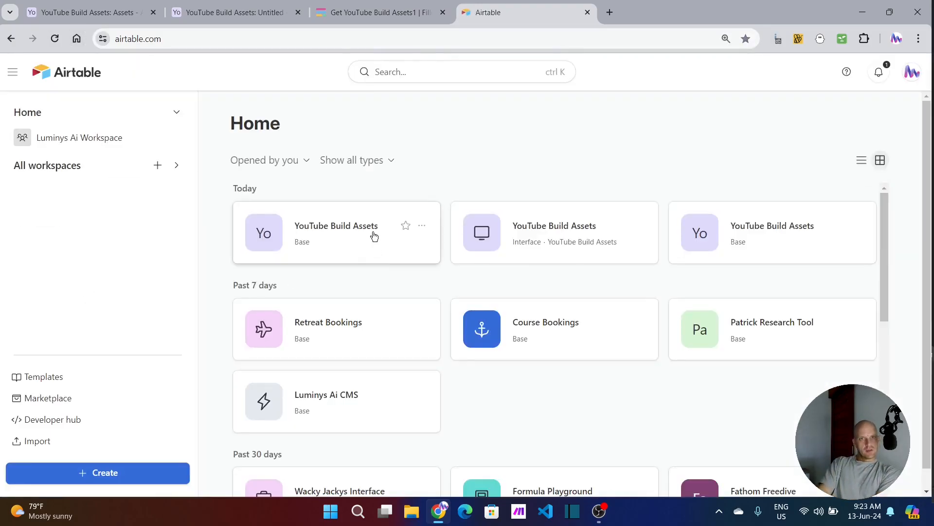
left_click(332, 234)
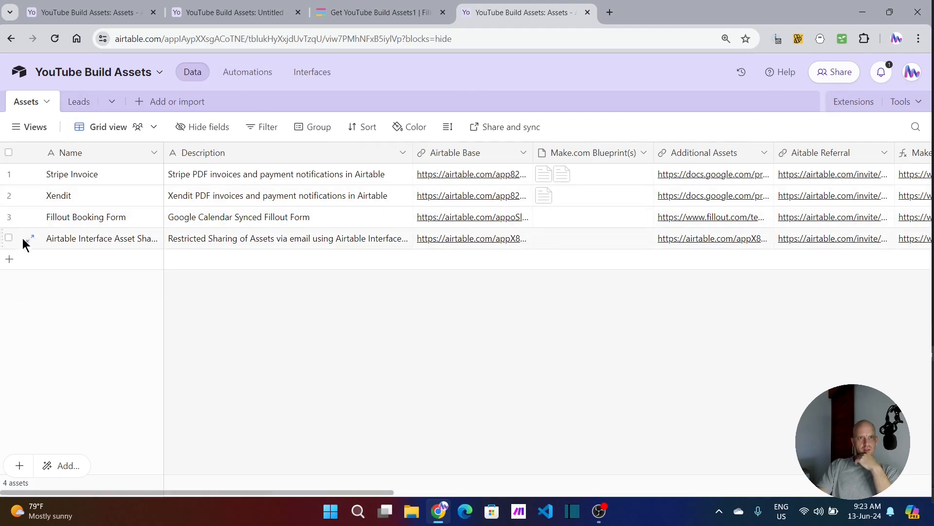
left_click(9, 153)
left_click(252, 263)
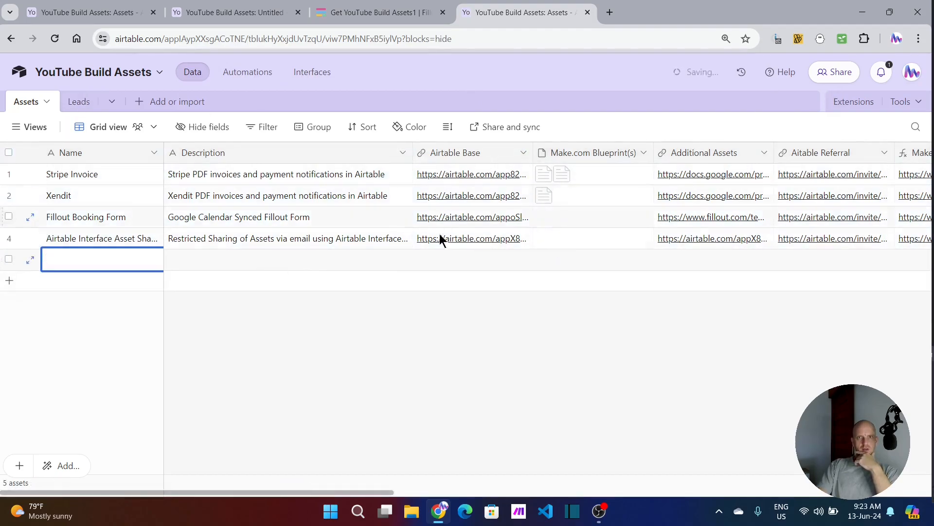
Step: Start an Airtable integration for the Get YouTube Build Assets1 form using the First Airtable connection account
left_click(353, 15)
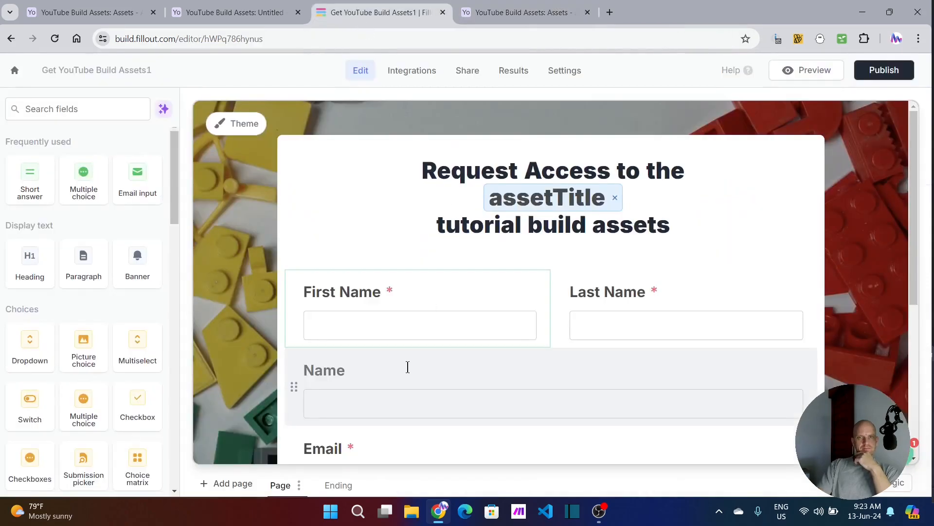
left_click(396, 317)
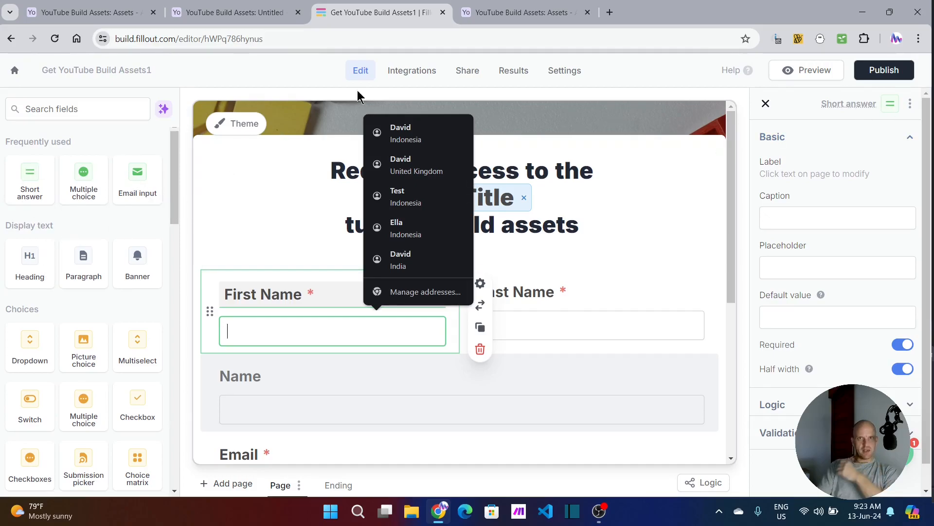
left_click(412, 70)
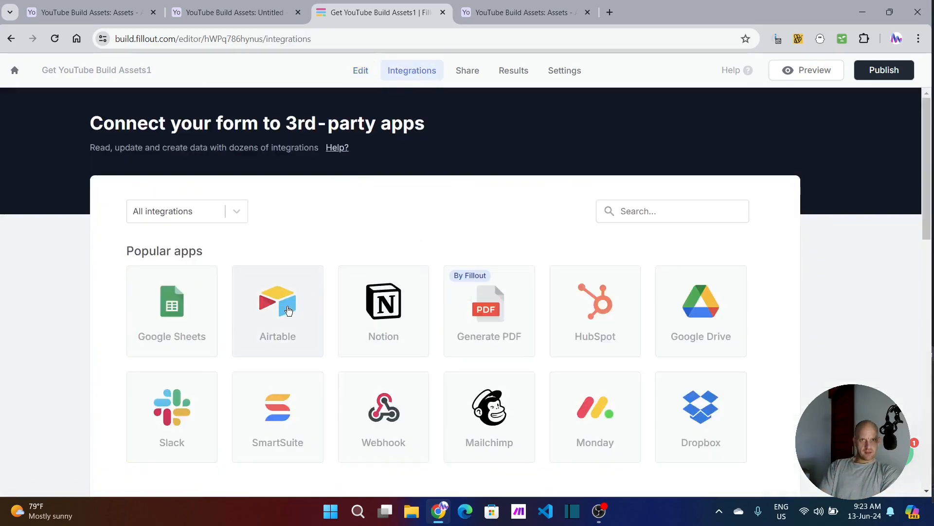
left_click(281, 306)
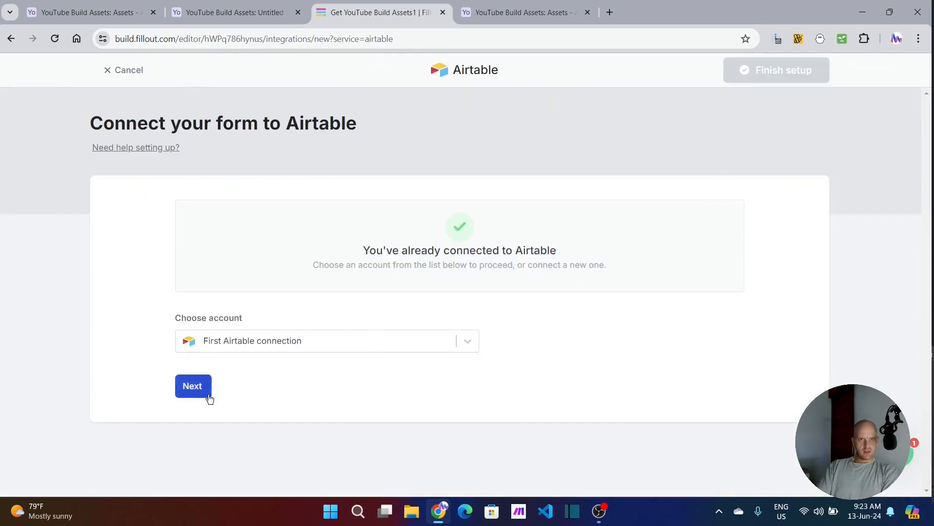
left_click(200, 393)
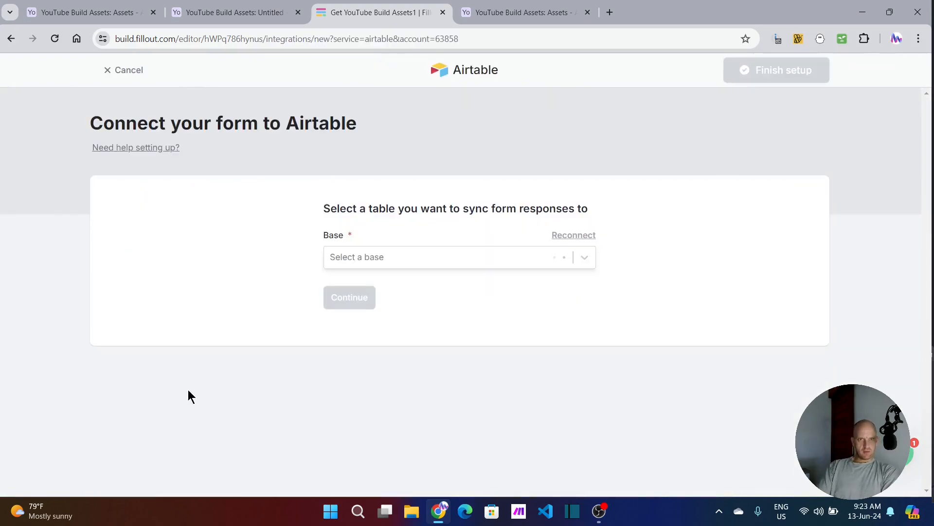
Step: Sync the form's responses to the Leads table of the YouTube Build Assets base and finish the integration setup
left_click(584, 258)
left_click(366, 288)
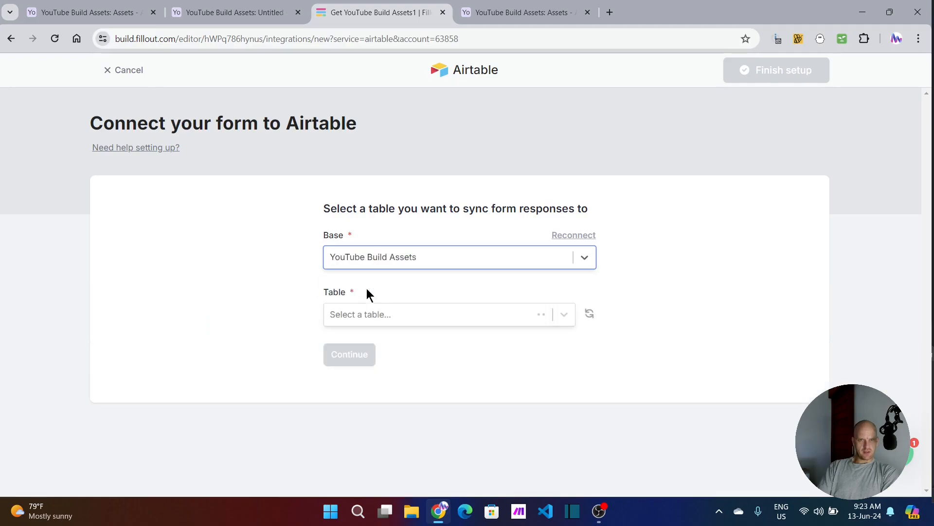
left_click(567, 315)
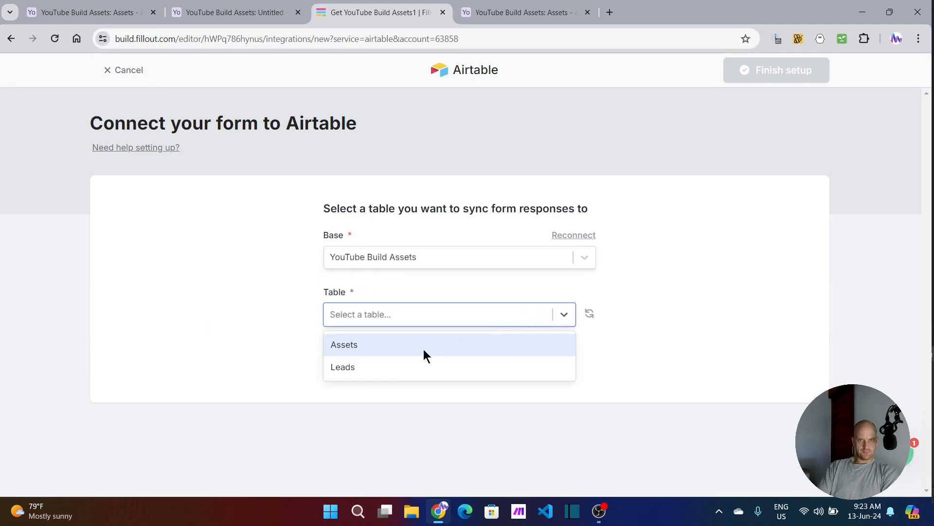
left_click(343, 367)
left_click(345, 355)
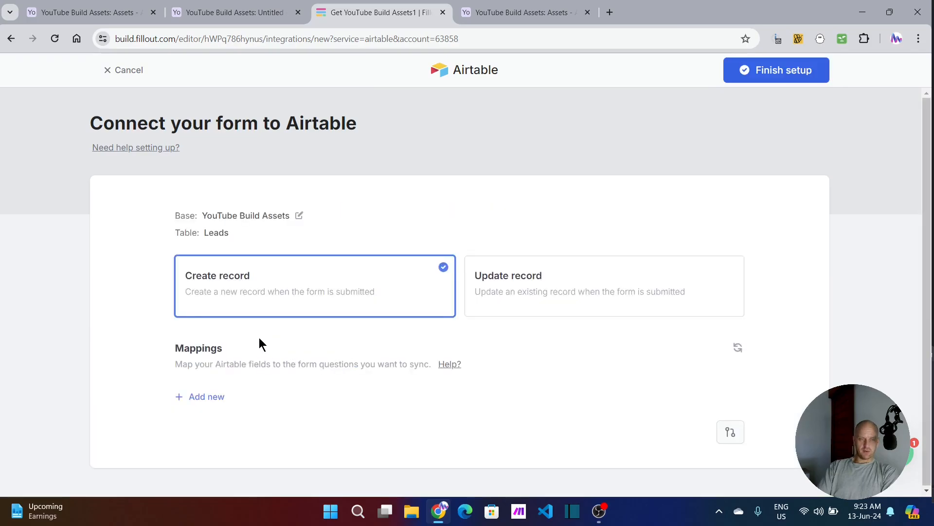
left_click(776, 69)
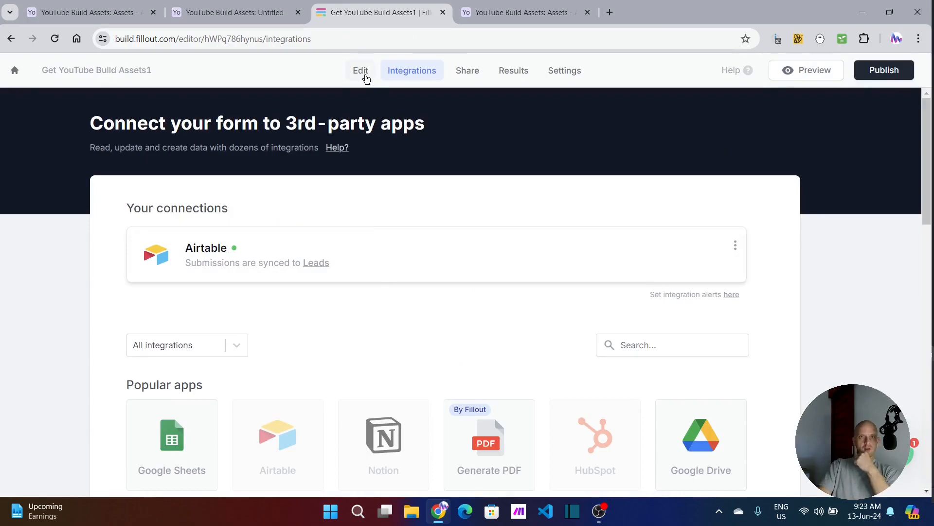
Step: Connect the form's First Name question to the First Name field in Airtable
left_click(363, 73)
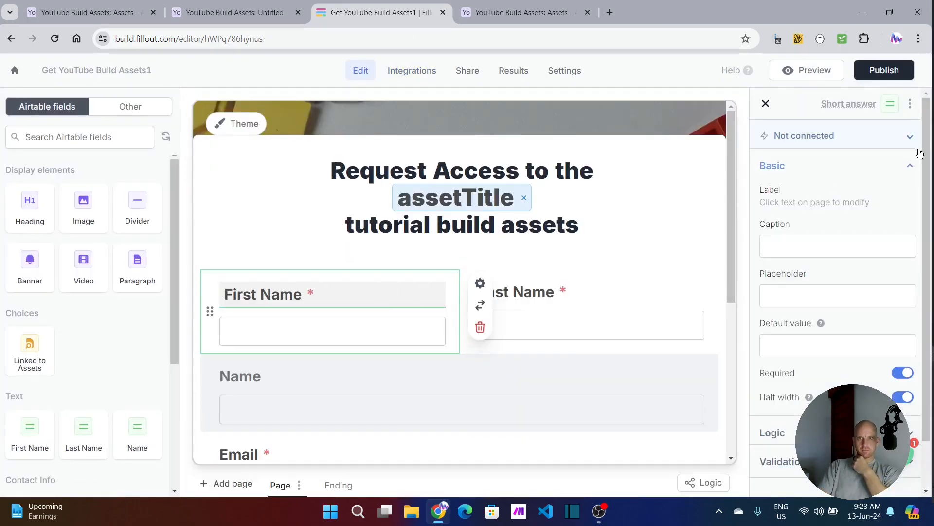
left_click(910, 137)
left_click(903, 187)
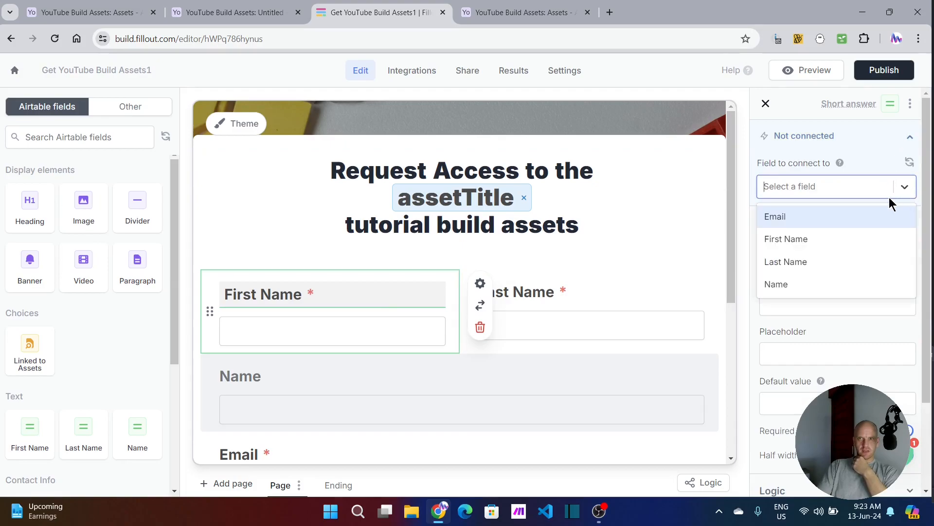
left_click(786, 238)
Step: Connect the form's Last Name question to the Last Name field in Airtable
left_click(564, 331)
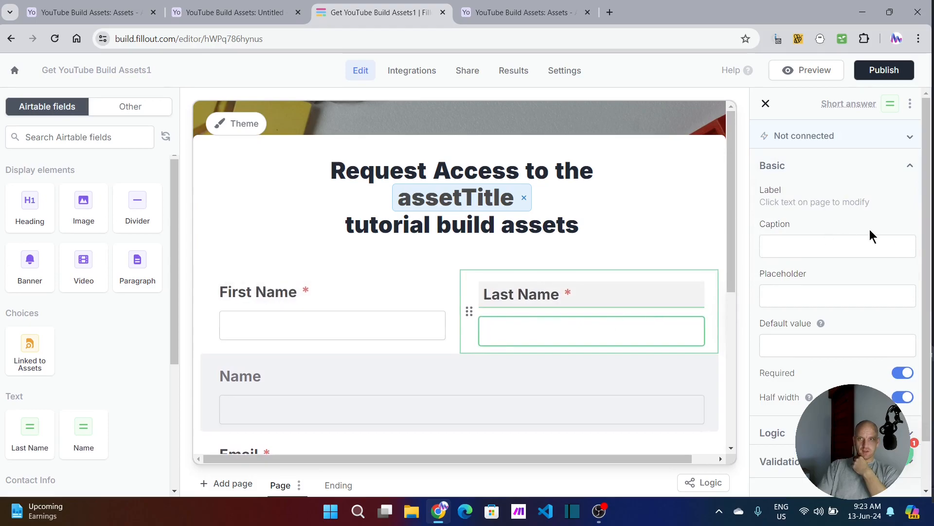
left_click(912, 191)
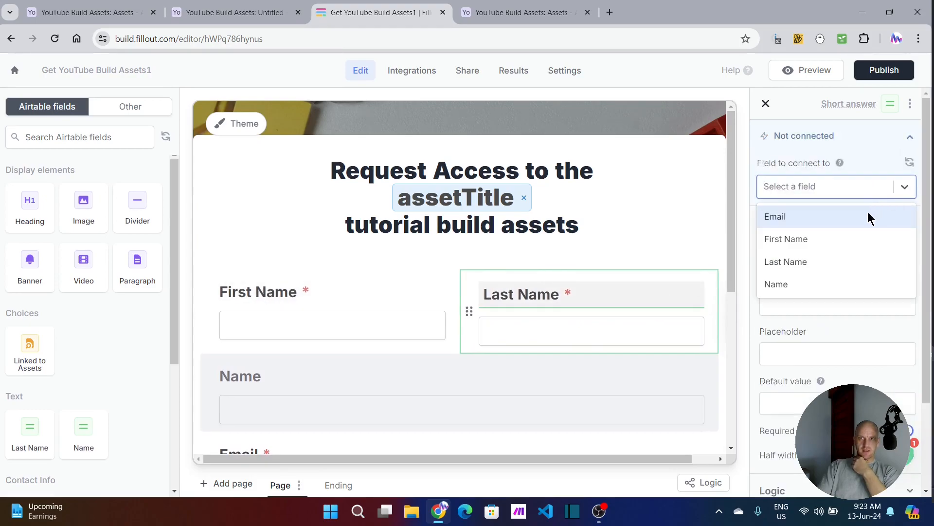
left_click(803, 261)
Step: Connect the form's hidden Name question to the Name field in Airtable
scroll(408, 375, "down", 3)
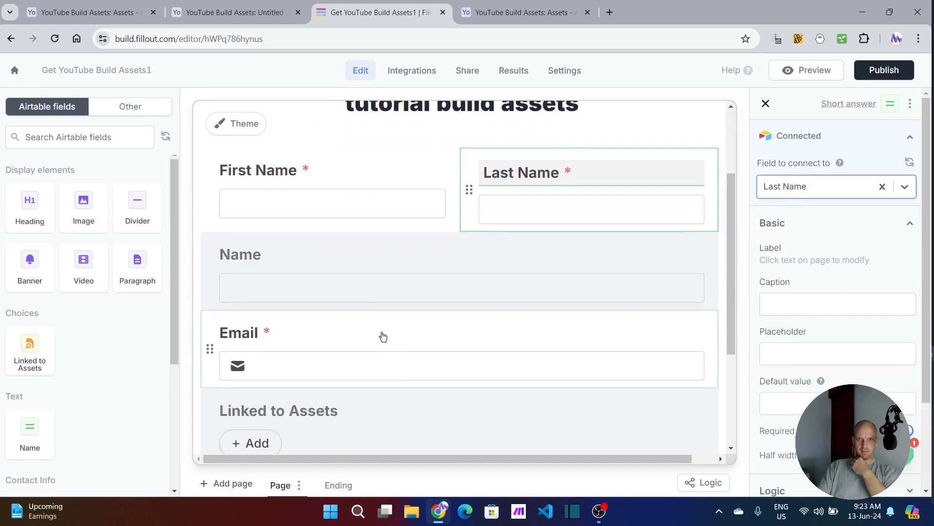
left_click(379, 271)
left_click(892, 141)
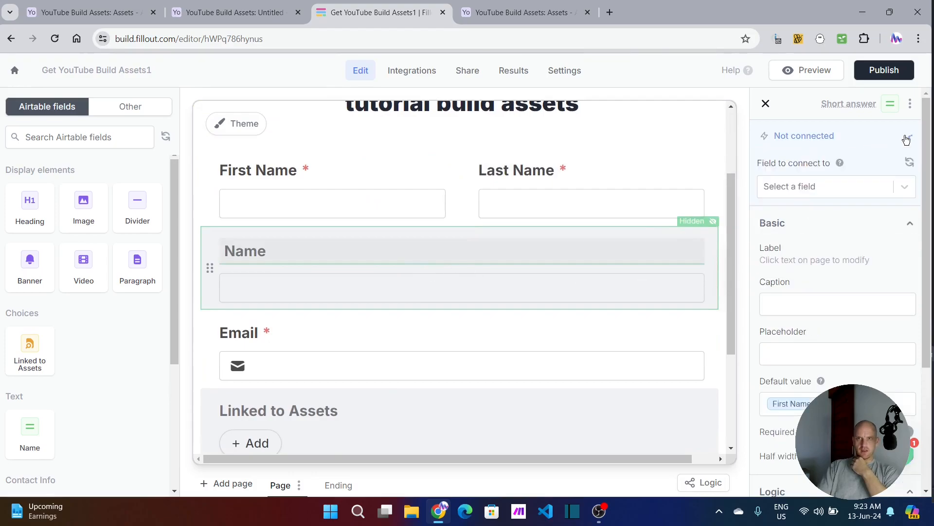
left_click(905, 189)
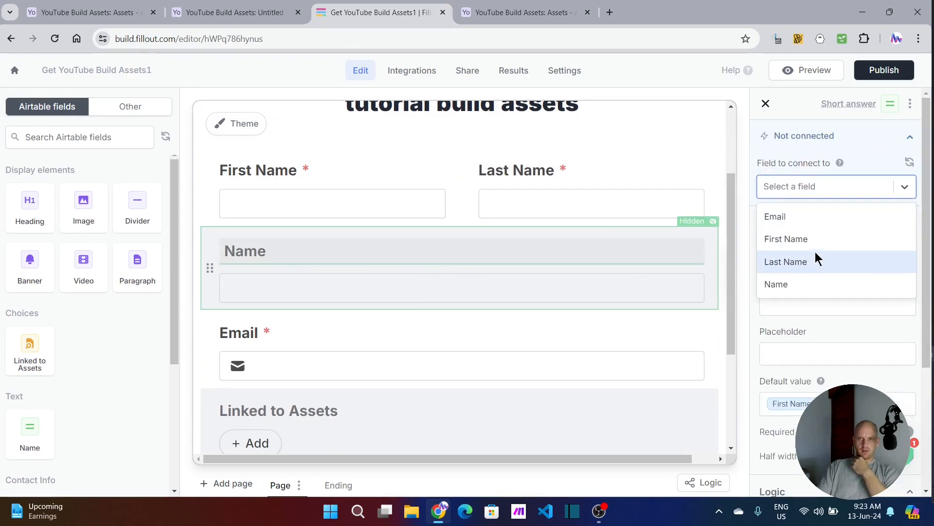
left_click(785, 286)
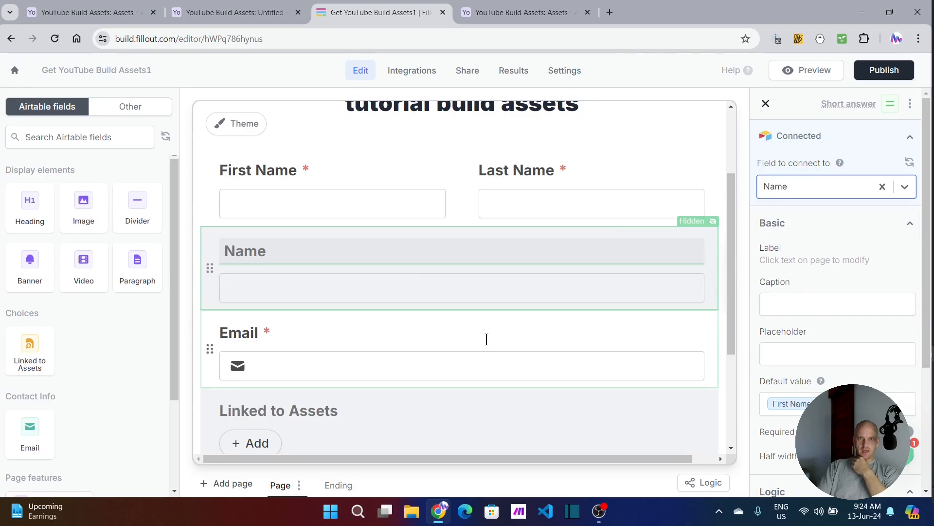
Step: Connect the form's Email question to the Email field in Airtable
left_click(486, 348)
left_click(909, 137)
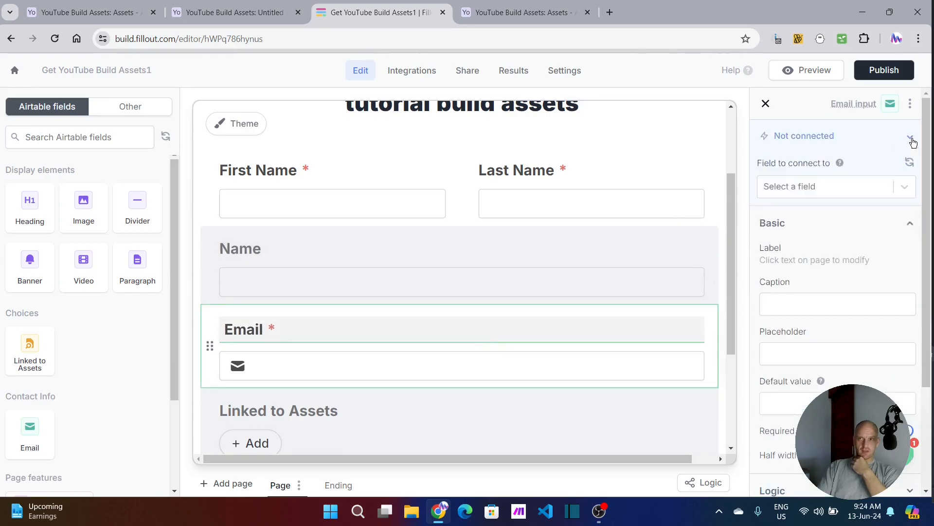
left_click(874, 190)
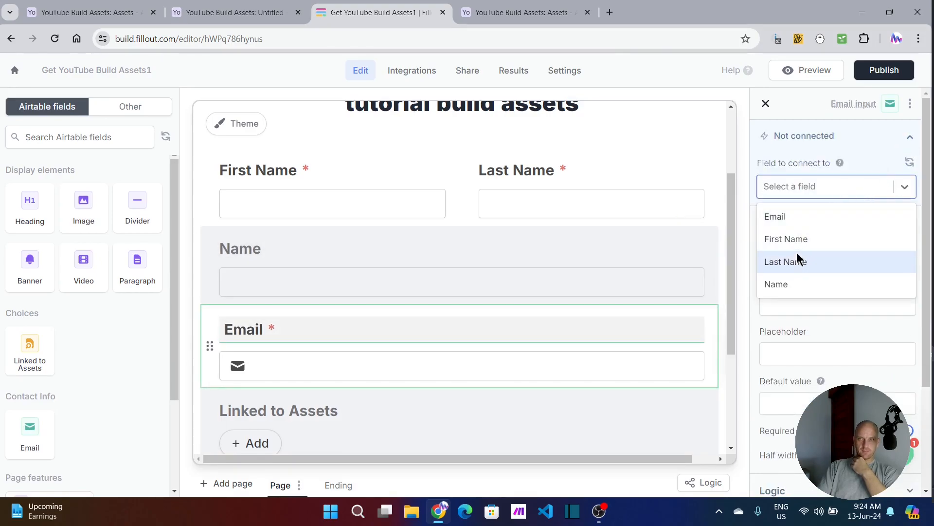
left_click(780, 219)
Step: Connect the hidden Linked to Assets record picker to the Linked to Assets field in Airtable
scroll(486, 282, "down", 1)
scroll(458, 290, "down", 2)
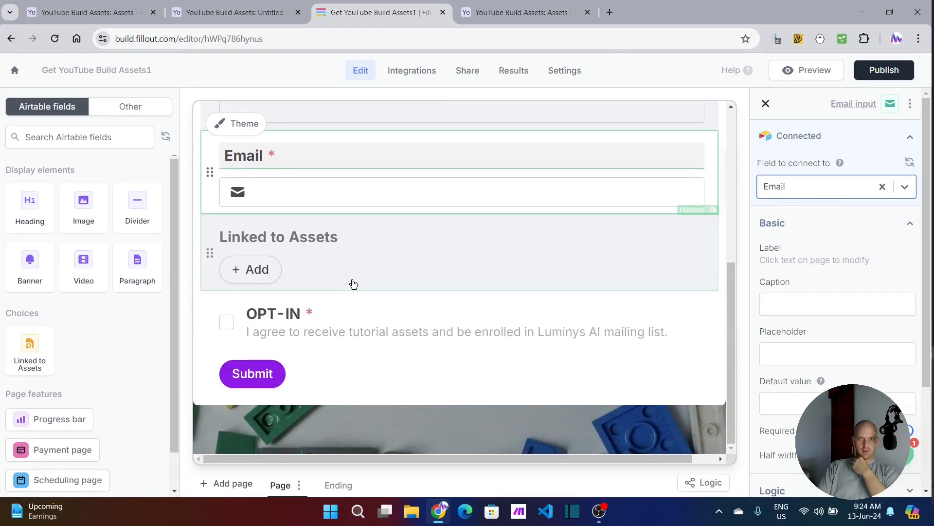
left_click(385, 262)
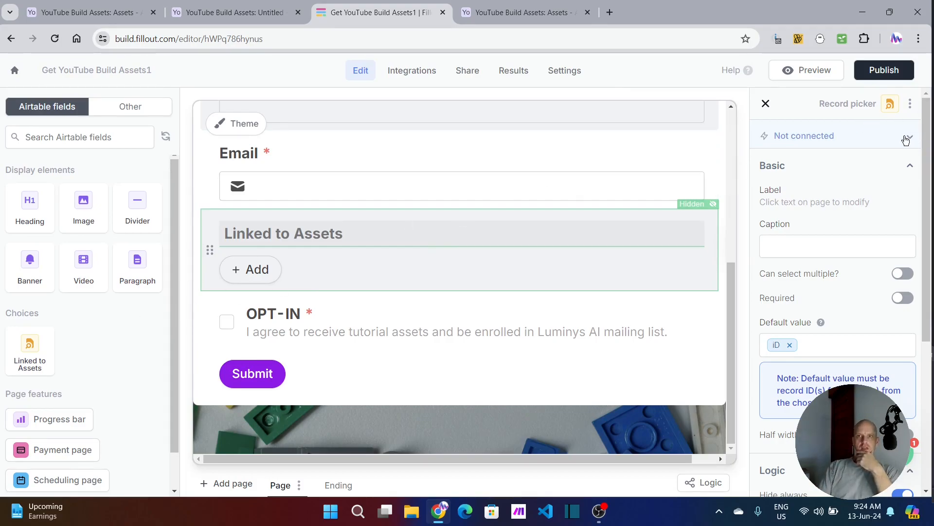
double_click(908, 137)
left_click(907, 189)
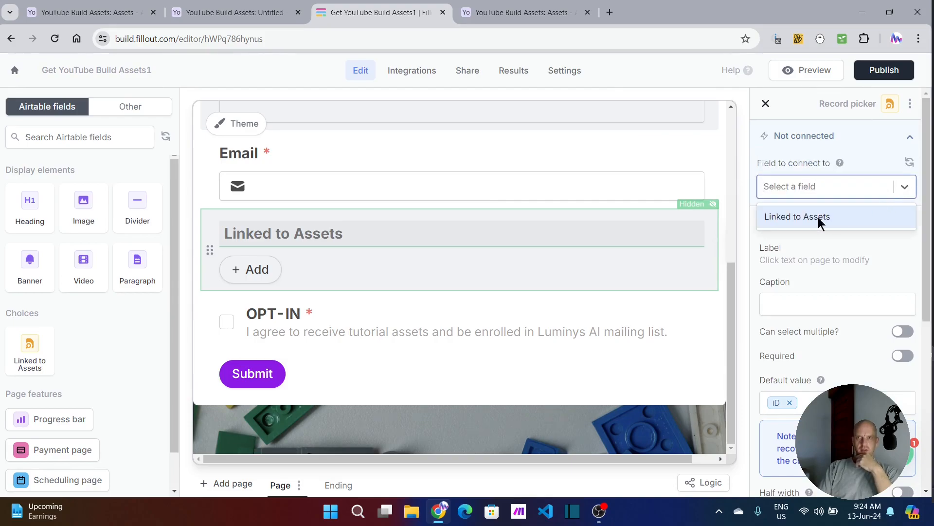
left_click(820, 218)
Step: Review the default value settings of the hidden Linked to Assets and Name questions
left_click(810, 402)
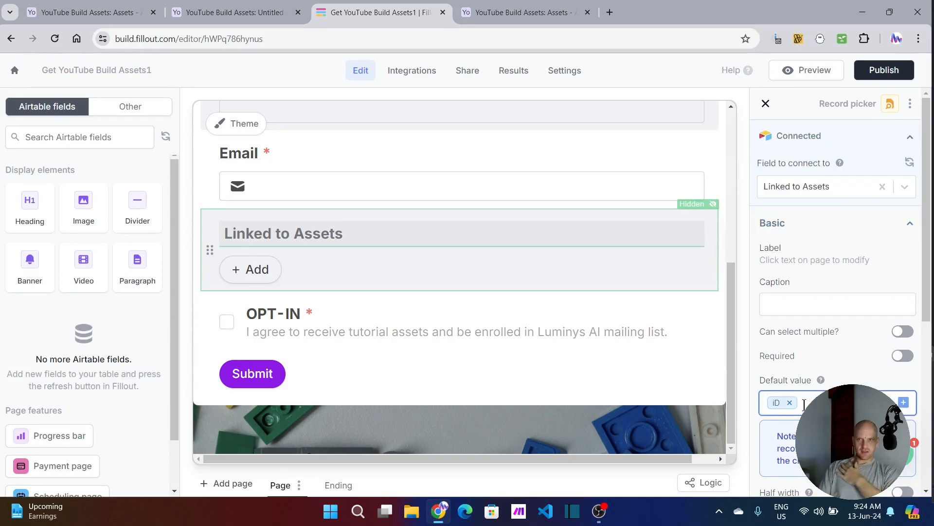
scroll(816, 395, "down", 3)
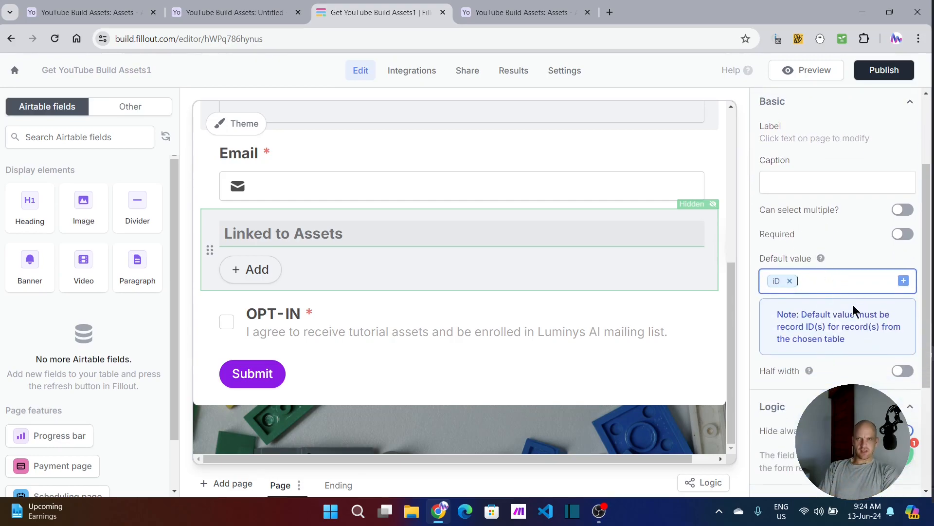
scroll(833, 271, "down", 2)
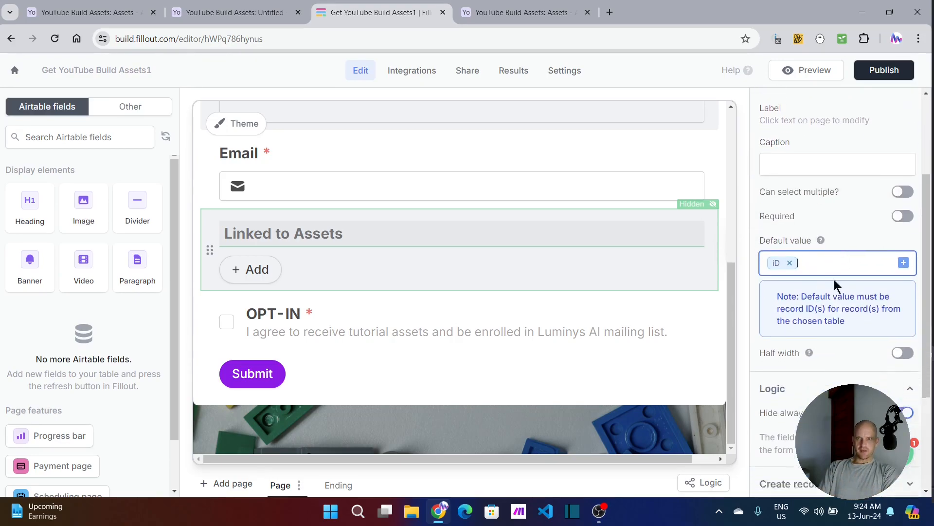
scroll(453, 271, "up", 3)
left_click(460, 200)
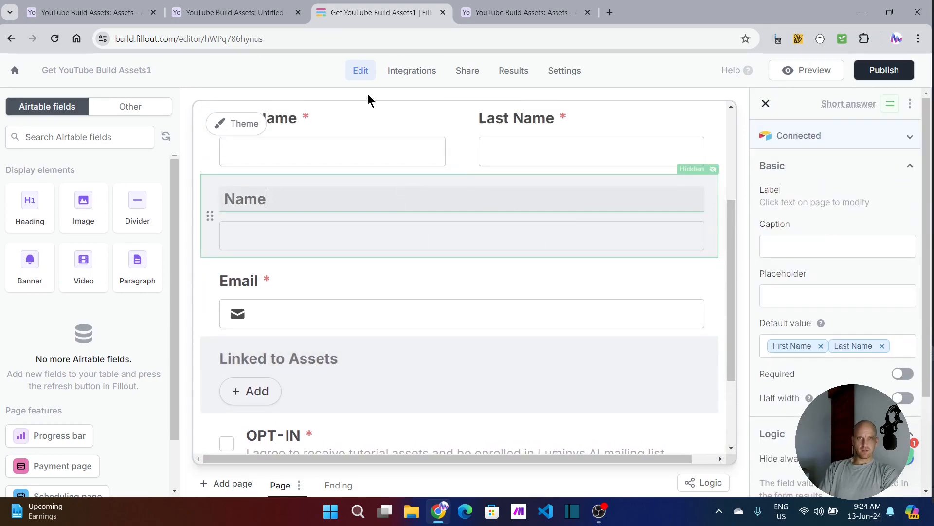
Step: In the original base's Assets table, open the Fillout link of the Airtable Interface Asset Sharing record
left_click(233, 14)
left_click(91, 13)
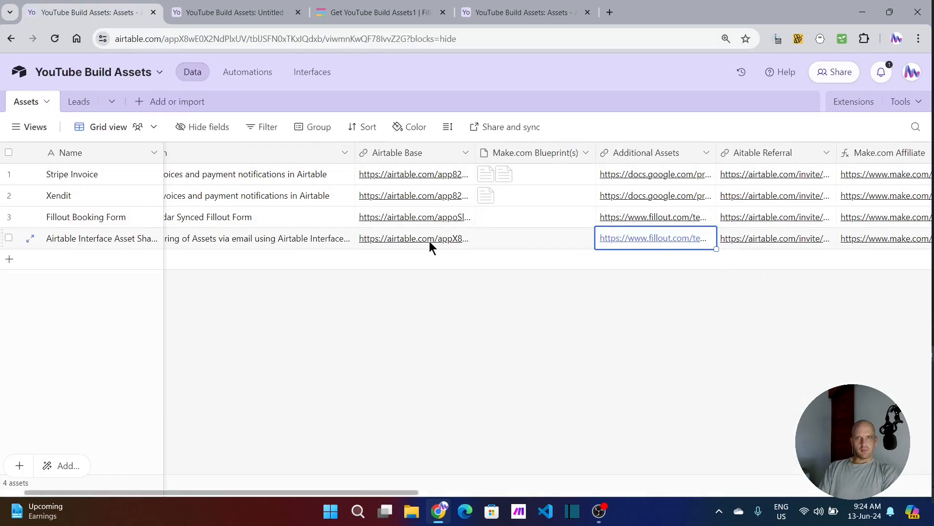
scroll(429, 241, "right", 6)
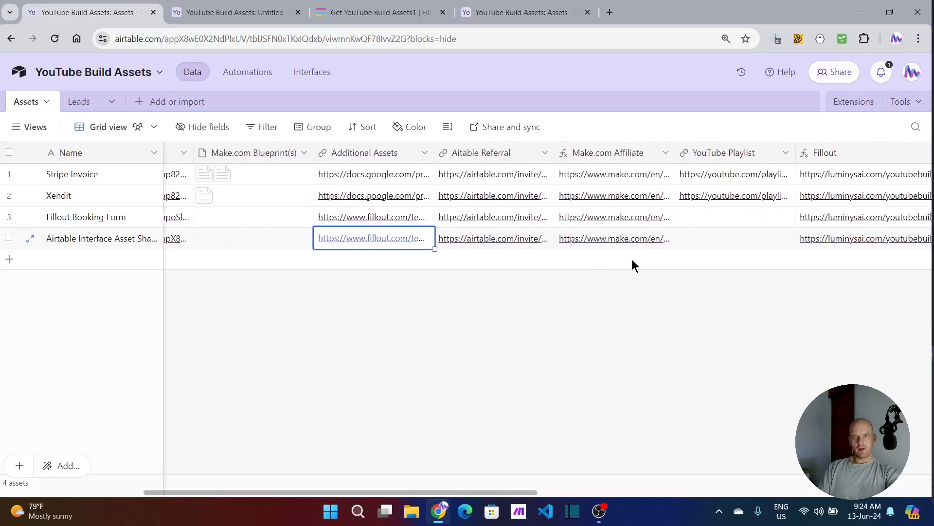
scroll(705, 248, "right", 2)
left_click(787, 236)
left_click(758, 241)
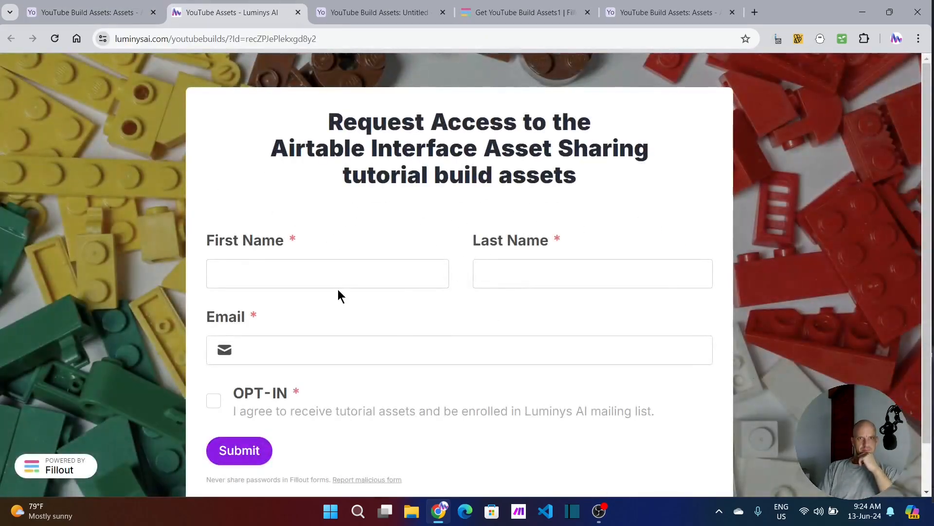
Step: Go through the name and email inputs of the live request form and tick its OPT-IN checkbox
left_click(336, 283)
left_click(539, 281)
left_click(374, 350)
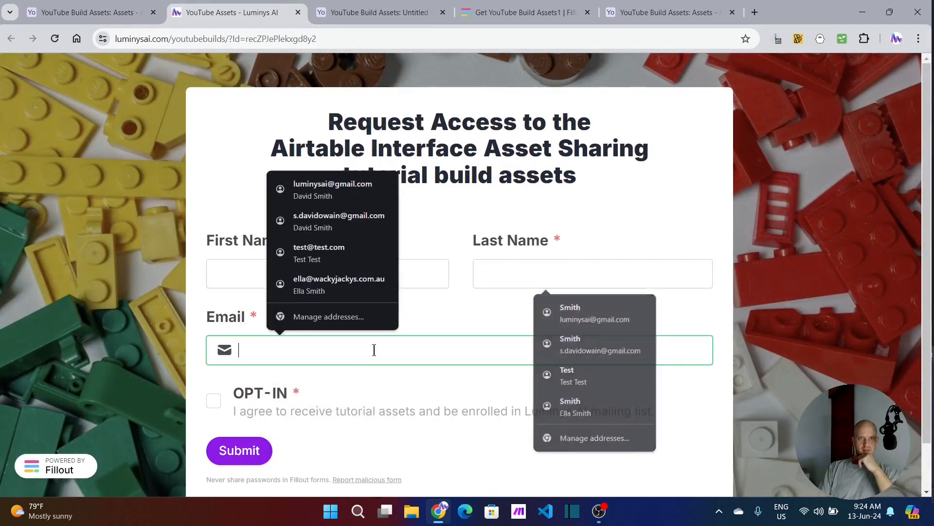
left_click(214, 401)
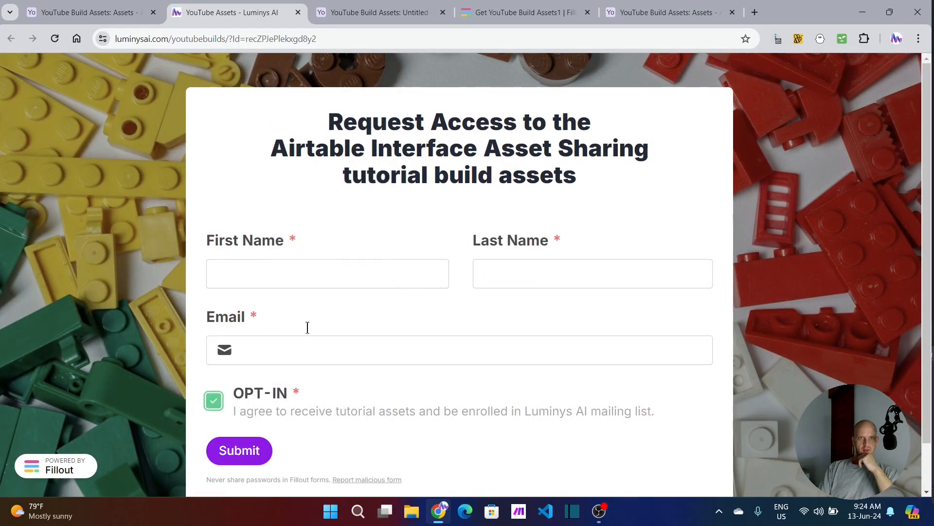
Step: Return to the Get YouTube Build Assets1 form editor and open the hidden Linked to Assets question's settings
left_click(372, 12)
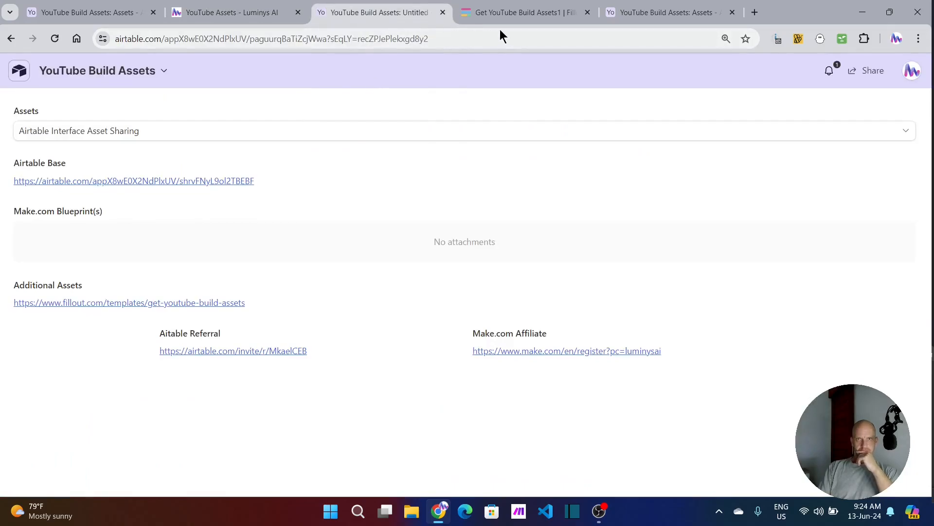
left_click(521, 13)
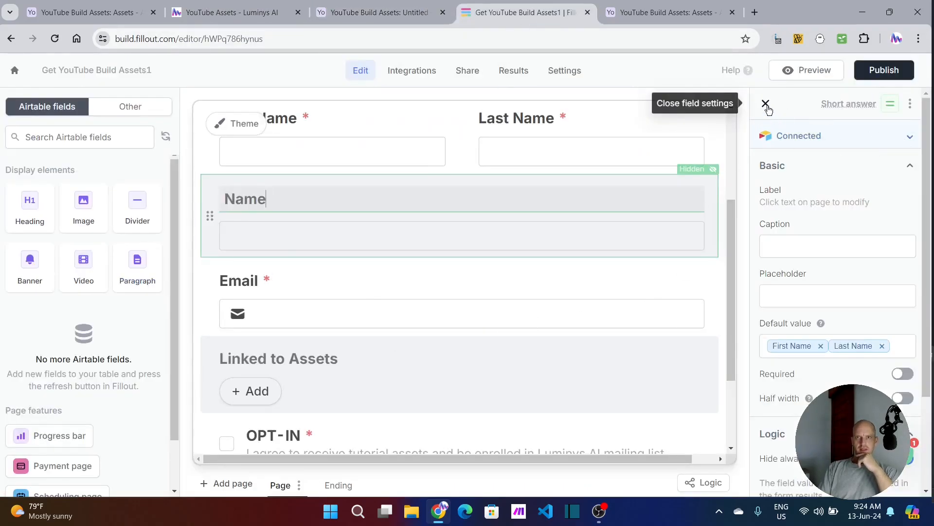
left_click(766, 104)
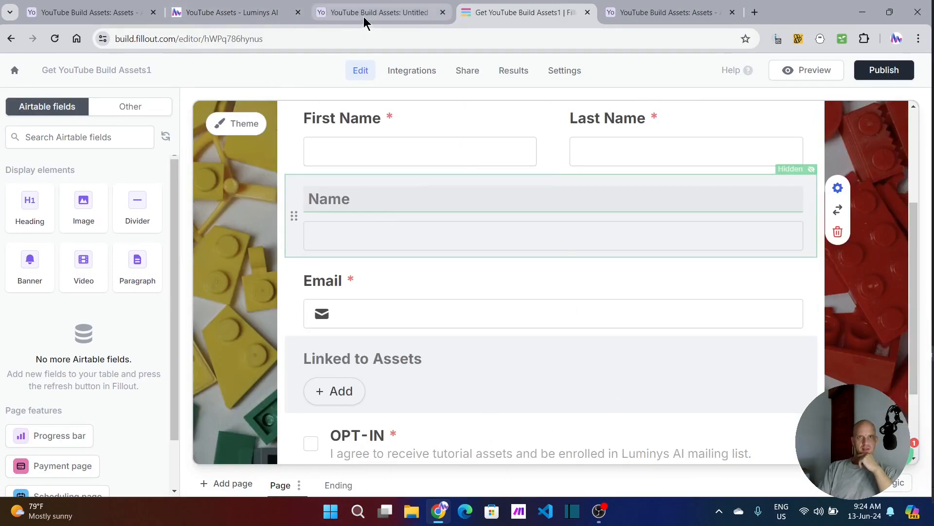
scroll(357, 346, "down", 2)
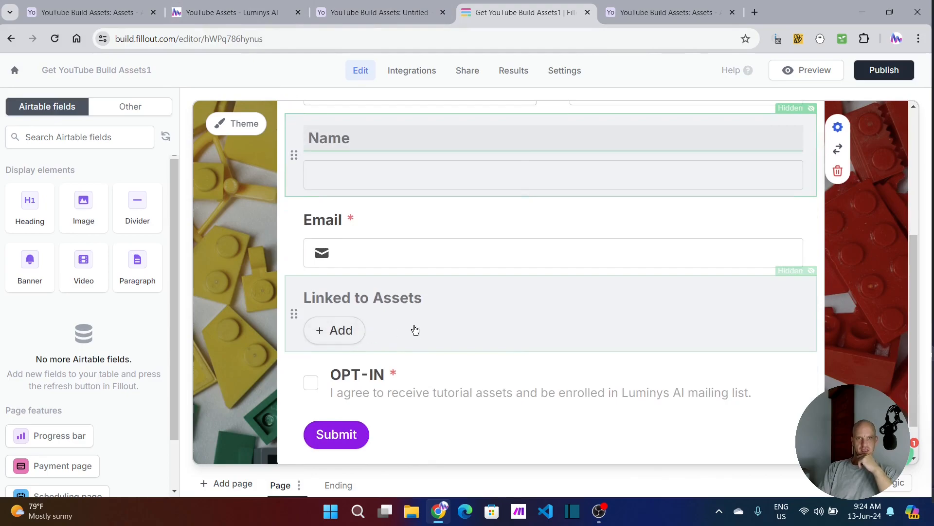
left_click(490, 313)
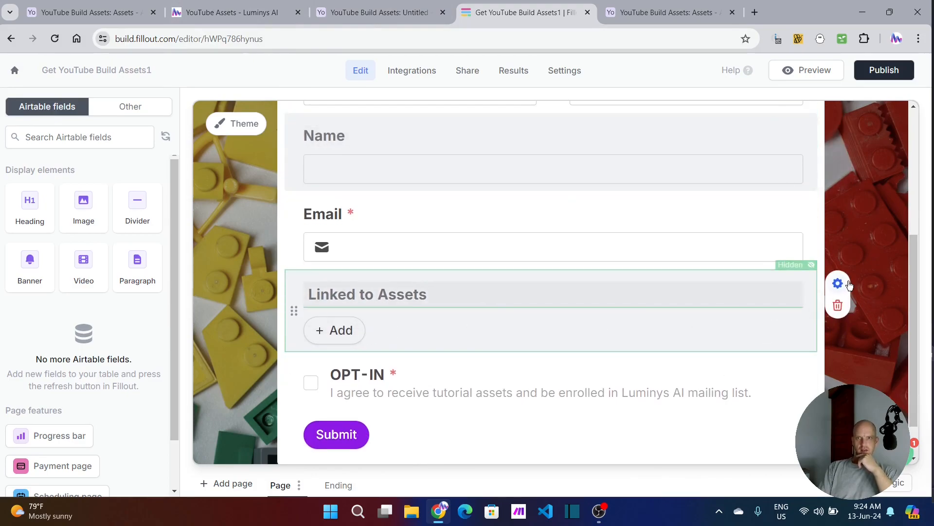
left_click(838, 284)
Step: Examine the calculation and URL parameter references available for the Linked to Assets default value
left_click(812, 345)
left_click(903, 344)
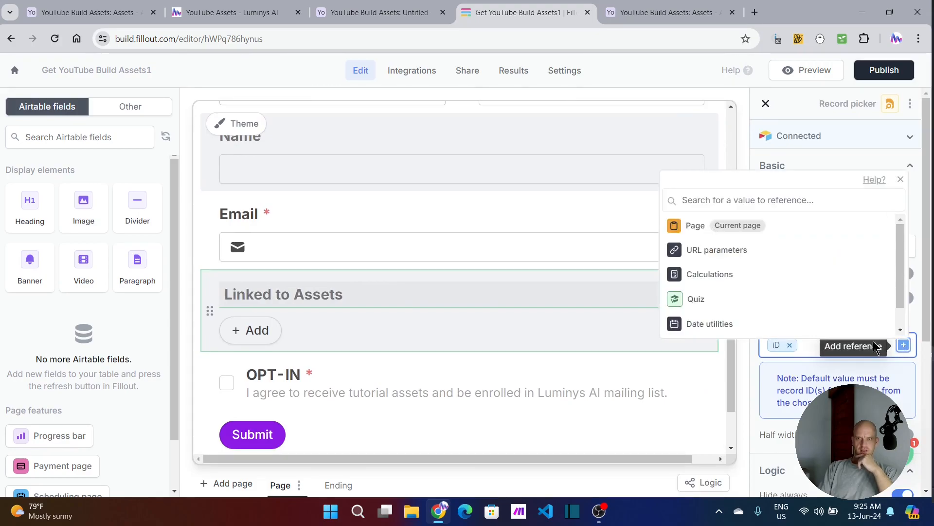
left_click(731, 281)
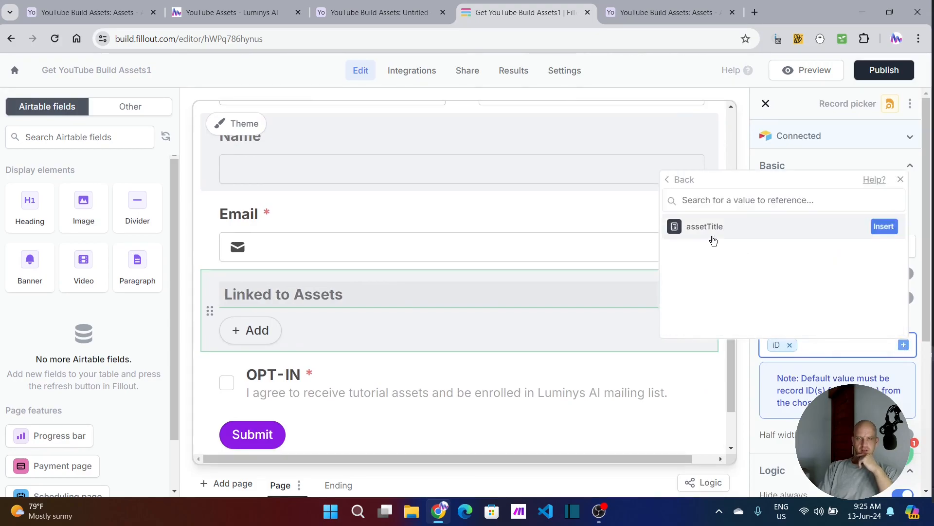
left_click(682, 179)
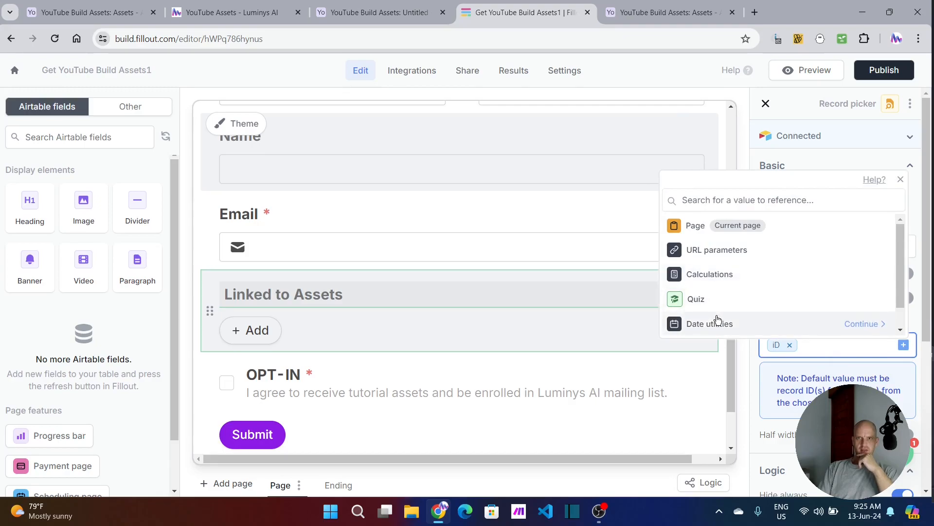
left_click(862, 251)
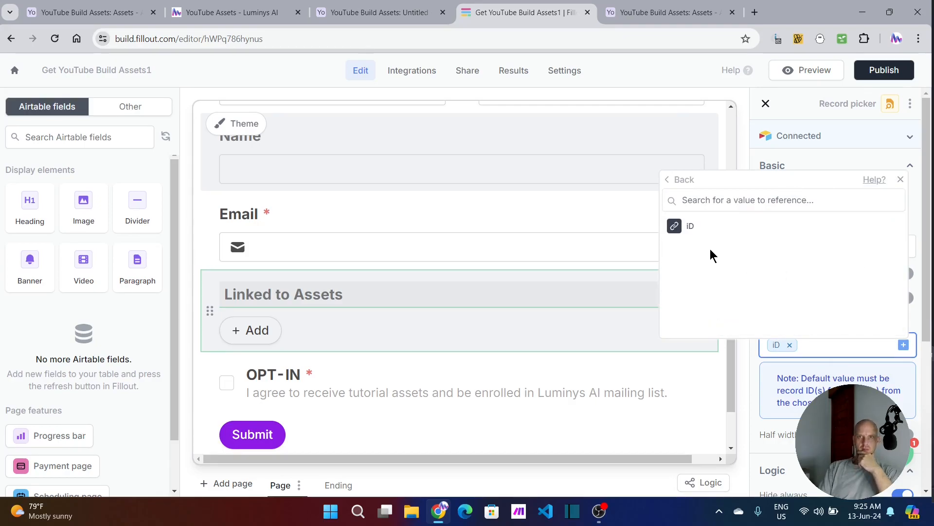
mouse_move(686, 232)
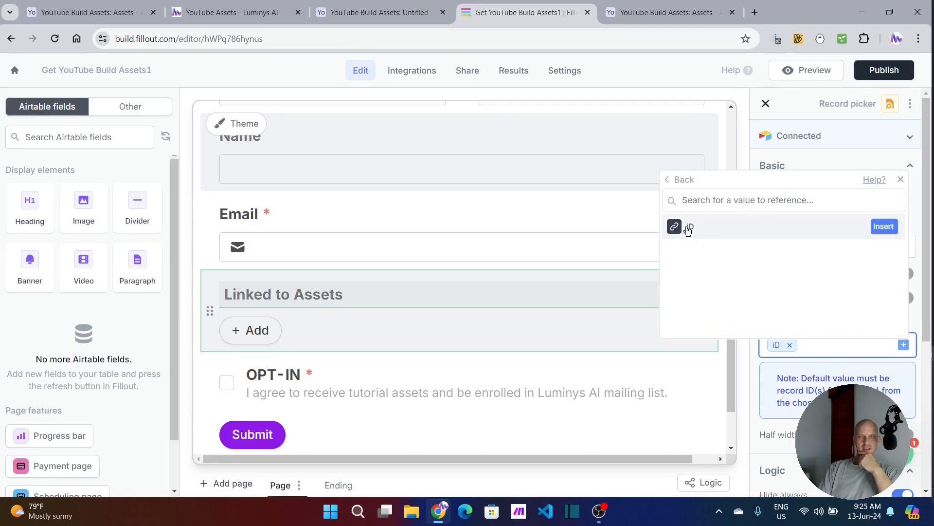
left_click(901, 180)
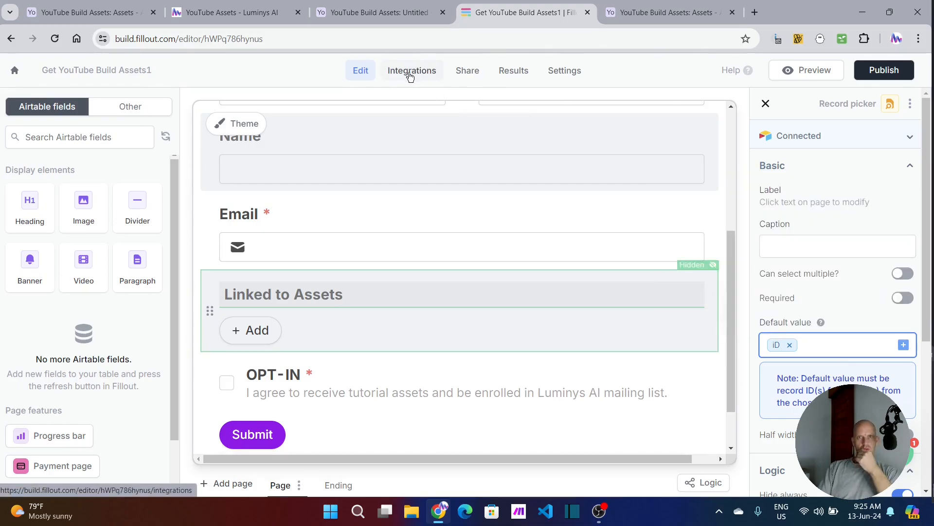
Step: Add a URL parameter named id2 in the form's settings, without a sample value
left_click(414, 73)
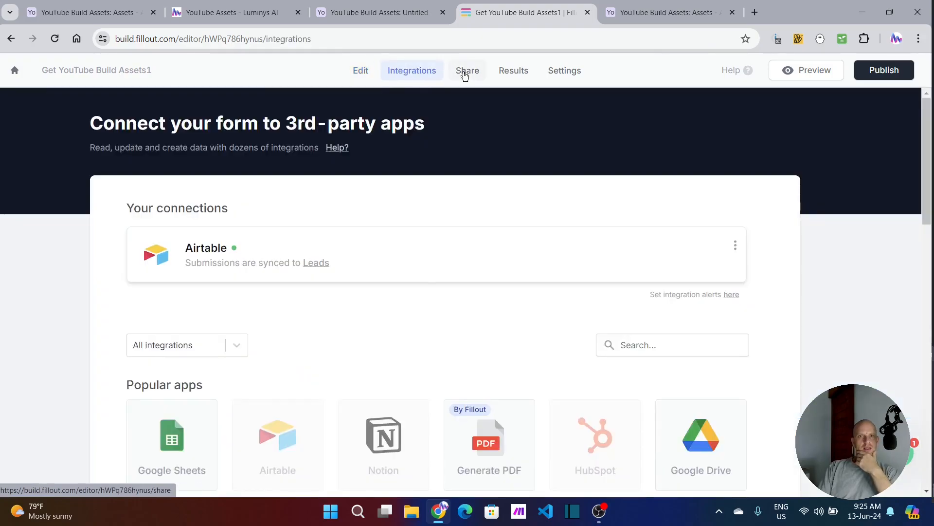
left_click(564, 71)
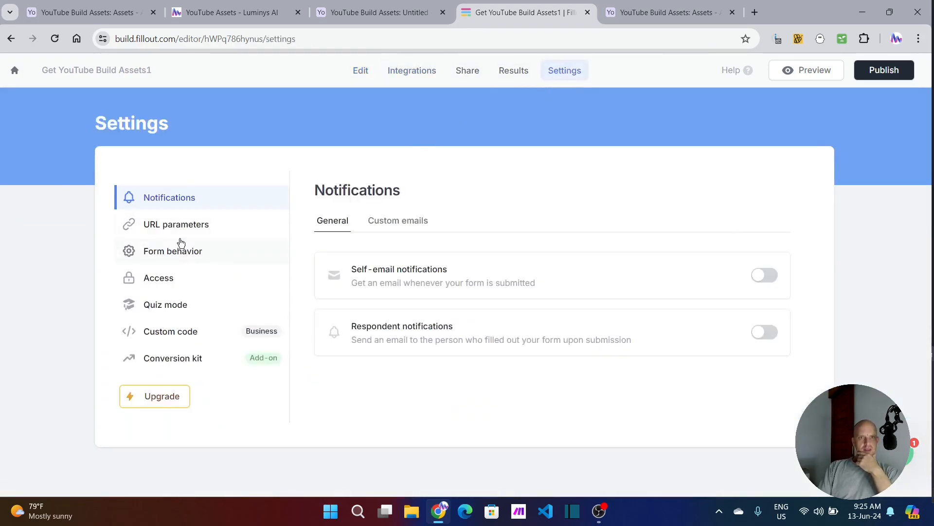
left_click(181, 227)
left_click(350, 283)
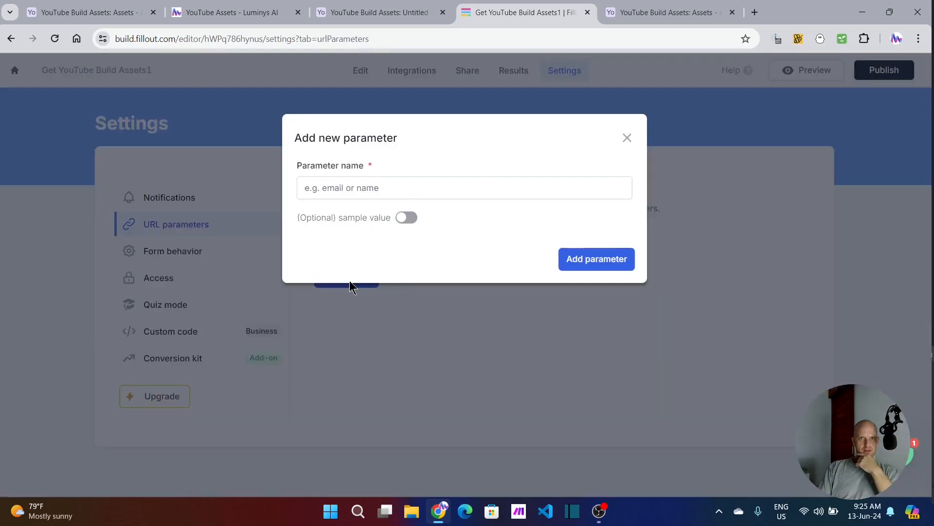
left_click(348, 181)
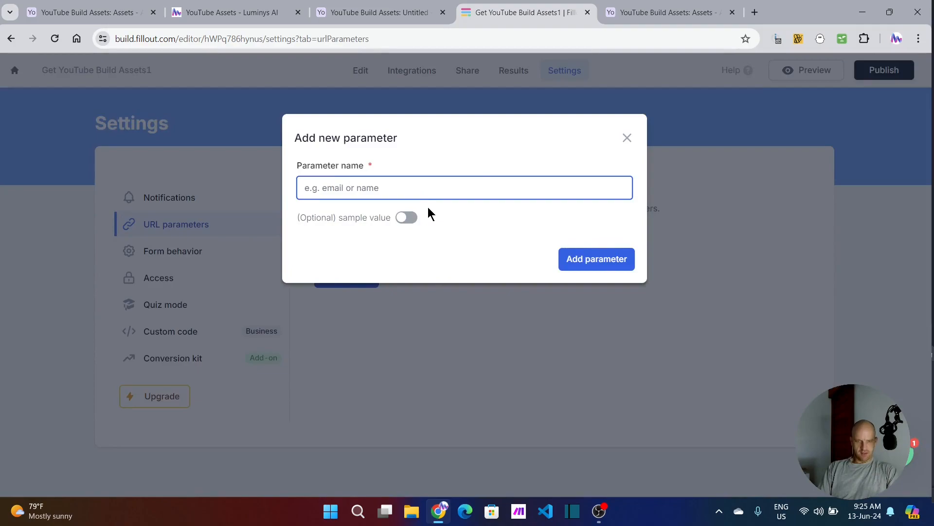
type("id2")
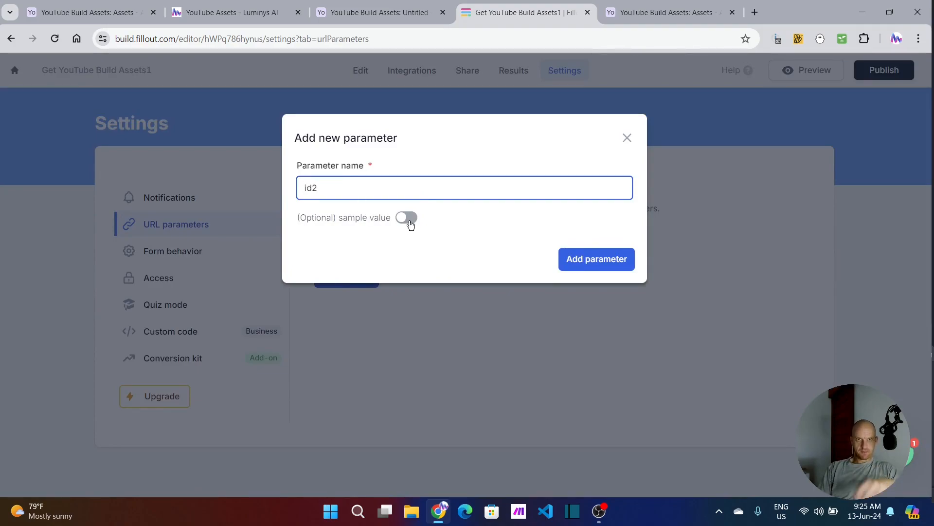
left_click(583, 268)
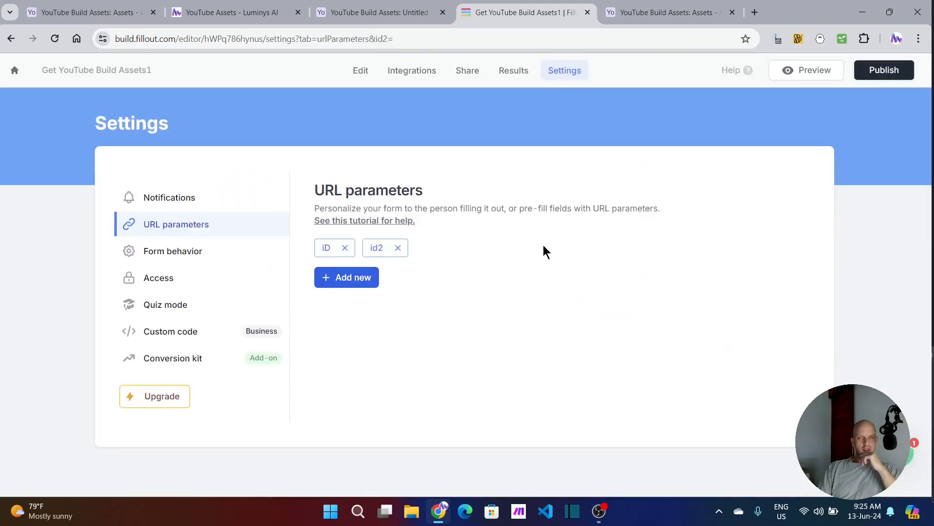
Step: In the original base's Assets table, open the Fillout field's formula and examine its form URL, Id parameter and RECORD_ID() function
left_click(364, 14)
left_click(107, 17)
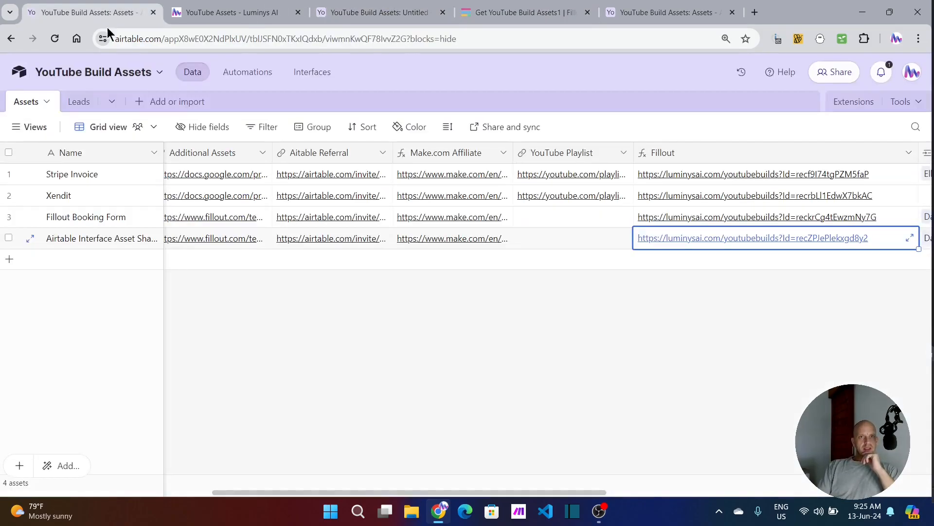
left_click(701, 158)
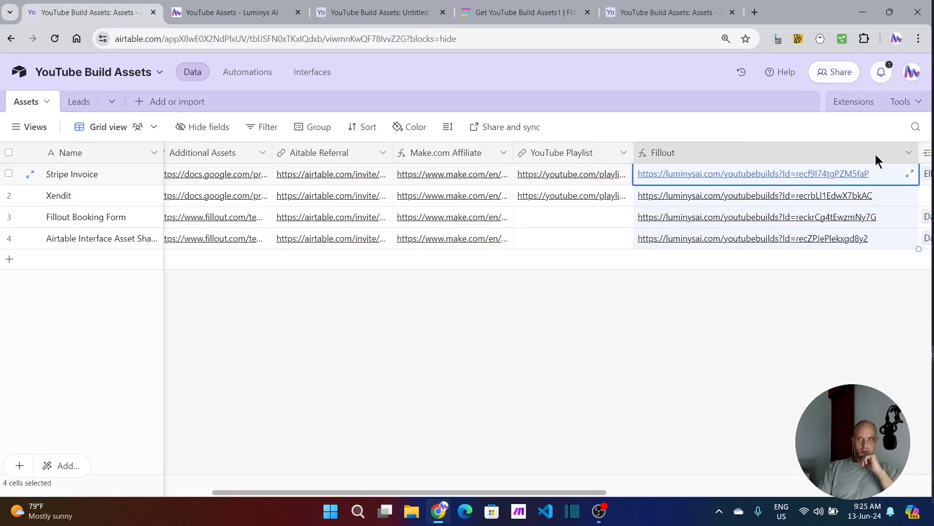
left_click(910, 154)
left_click(774, 190)
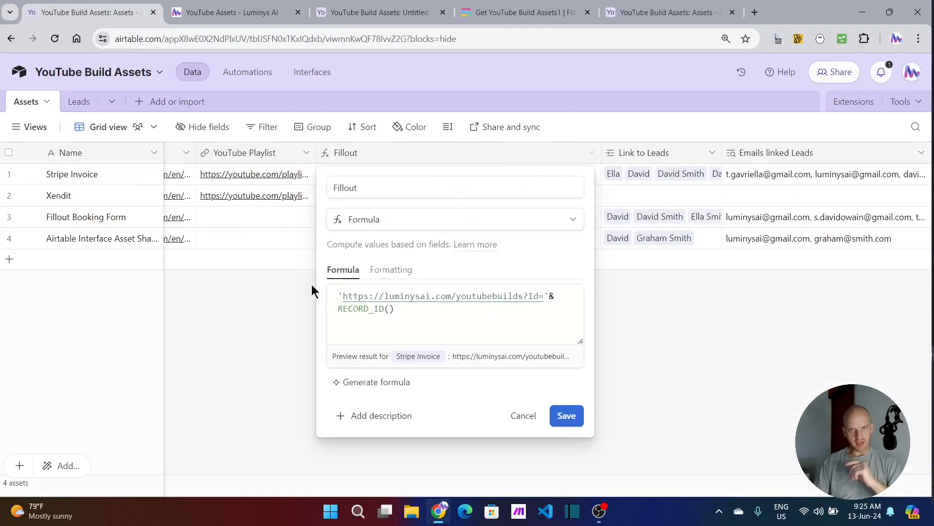
left_click_drag(341, 295, 517, 300)
left_click(524, 300)
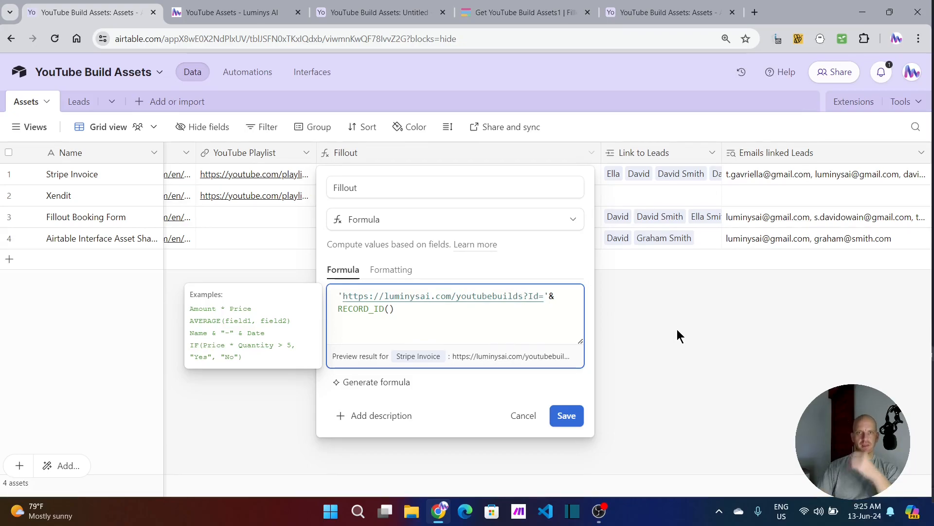
left_click_drag(532, 297, 542, 296)
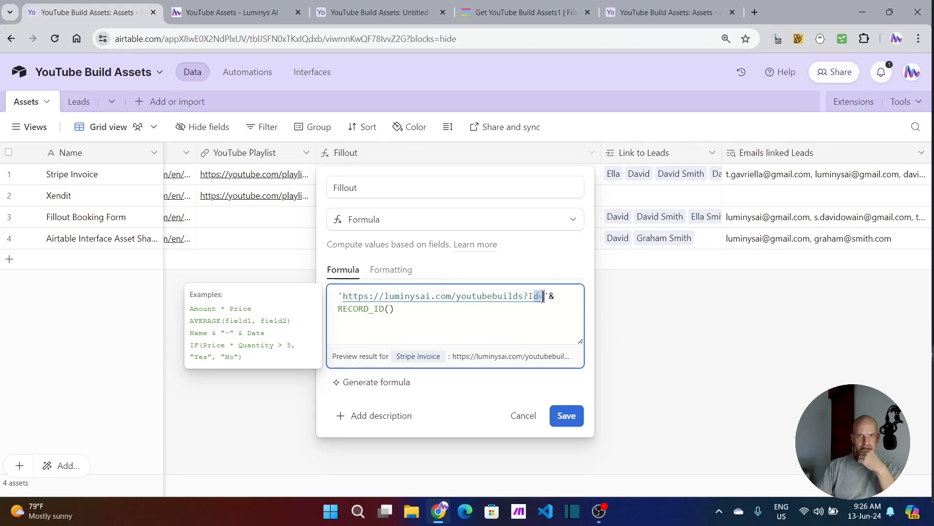
left_click(535, 298)
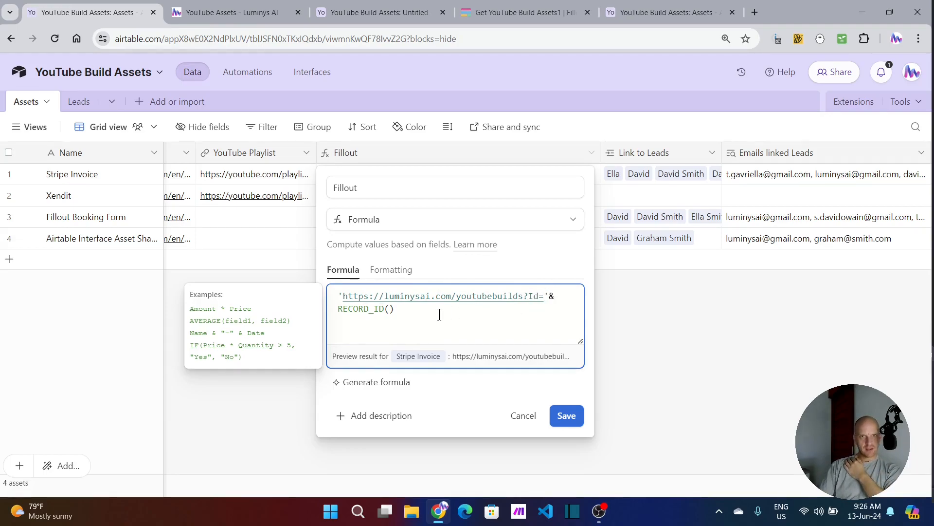
left_click(417, 307)
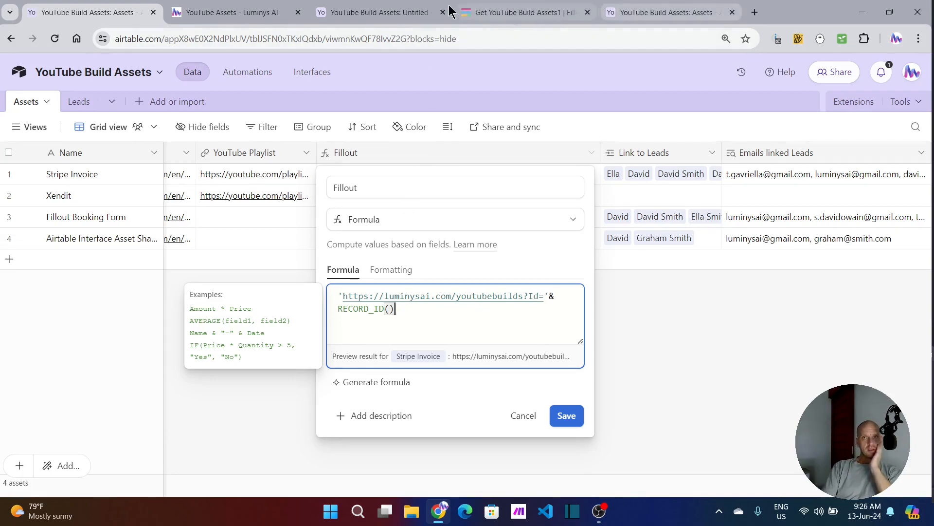
Step: Compare the record ID in the live request form's URL with the asset interface page, then close the Fillout formula editor unchanged
left_click(194, 14)
left_click(329, 35)
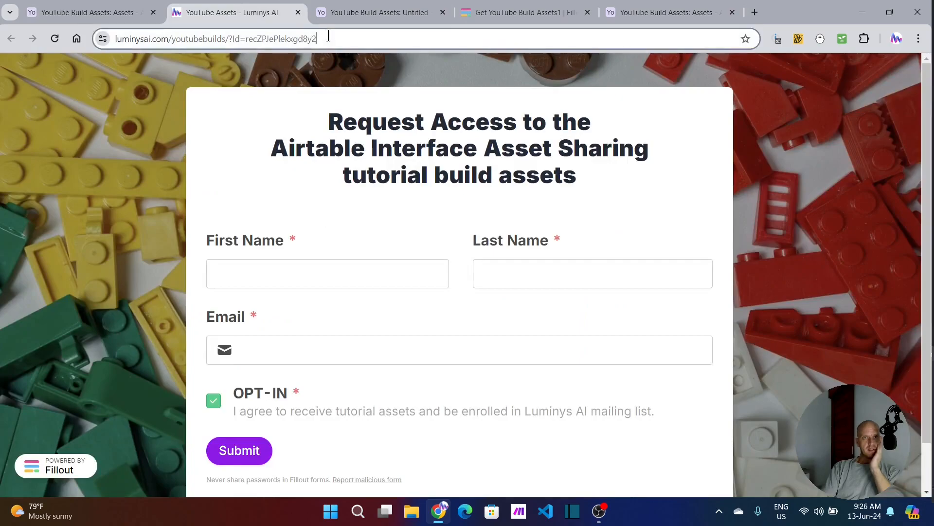
left_click_drag(321, 35, 247, 33)
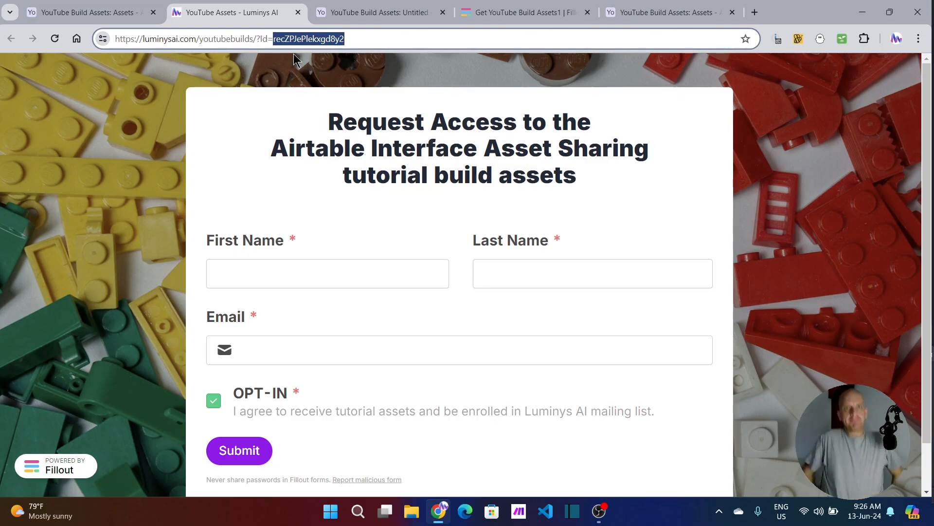
left_click(357, 7)
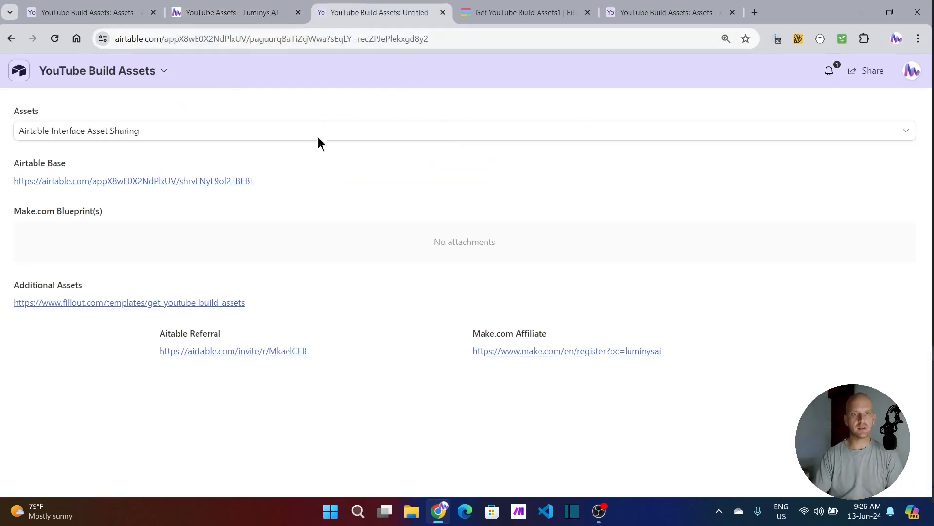
left_click(76, 7)
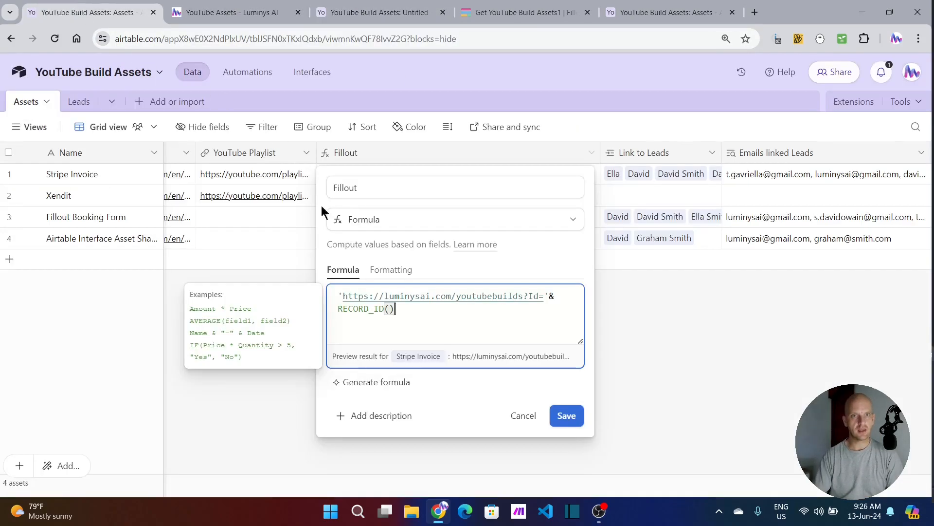
left_click(641, 313)
left_click(228, 290)
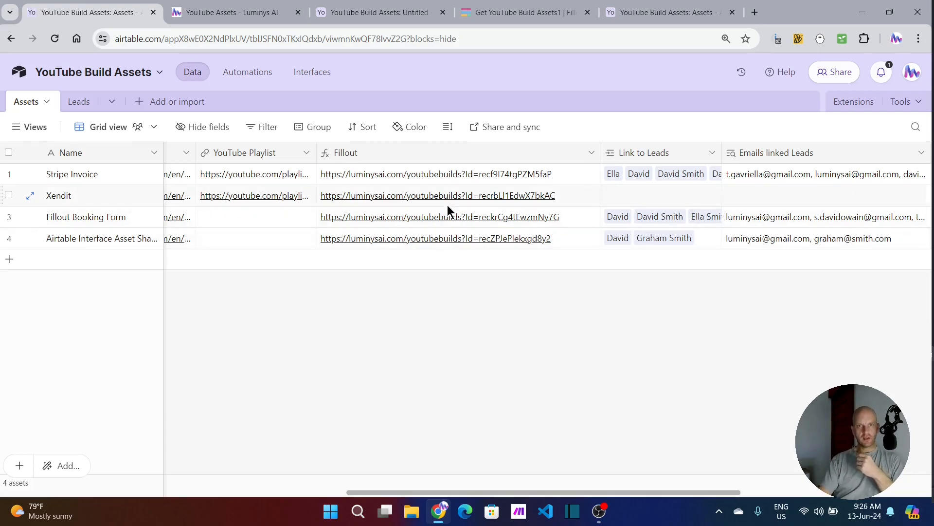
Step: Open the Fillout links of the Fillout Booking Form, Xendit and Stripe Invoice records to compare their request form titles
left_click(446, 217)
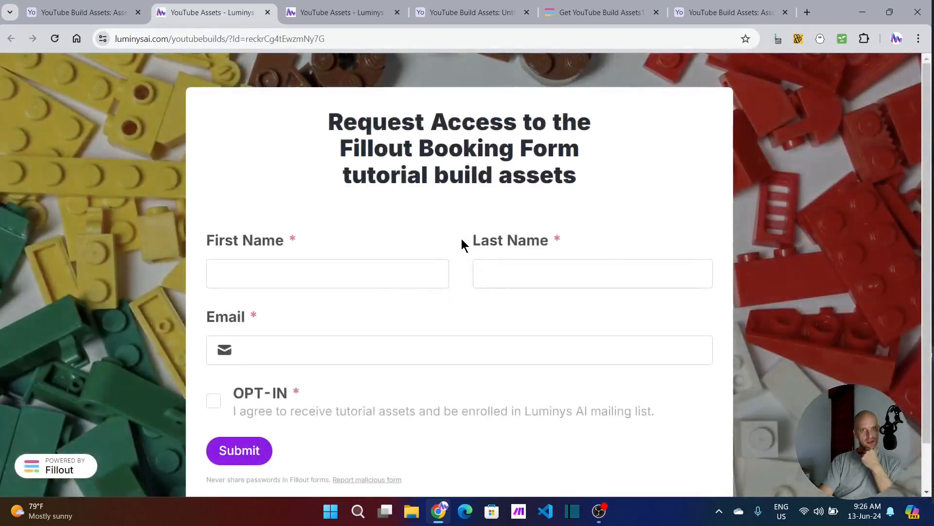
left_click(122, 14)
left_click(527, 196)
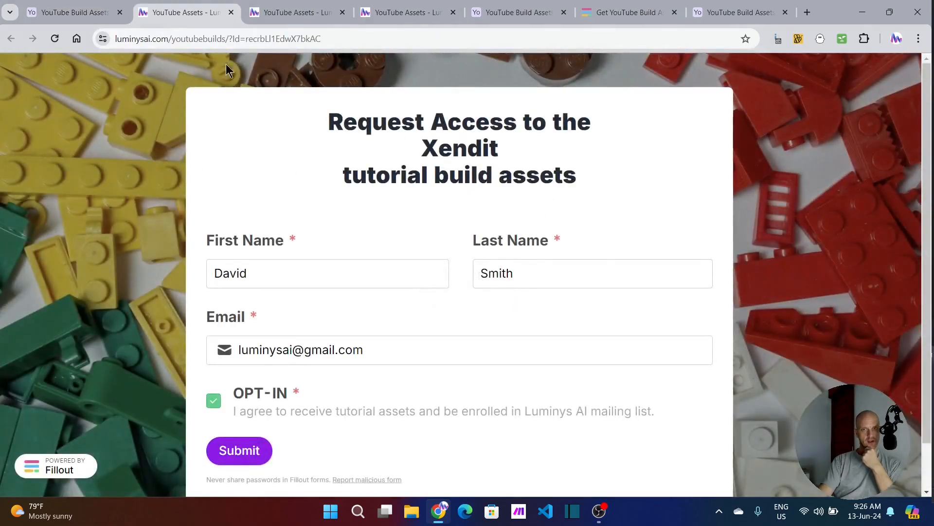
left_click(83, 13)
left_click(407, 181)
left_click(407, 178)
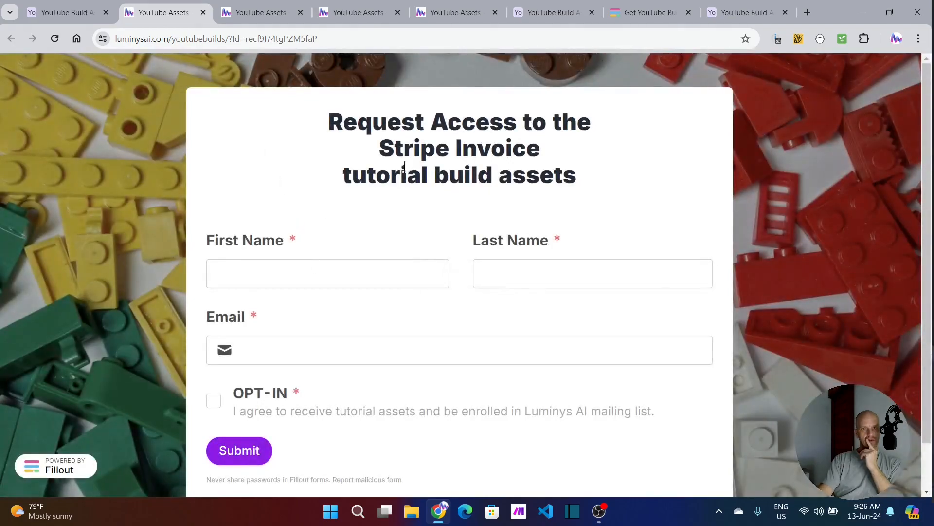
Step: Close the opened request form pages and the asset interface page, keeping both bases and the form editor open
left_click(203, 13)
left_click(204, 13)
left_click(203, 13)
left_click(203, 13)
left_click(202, 13)
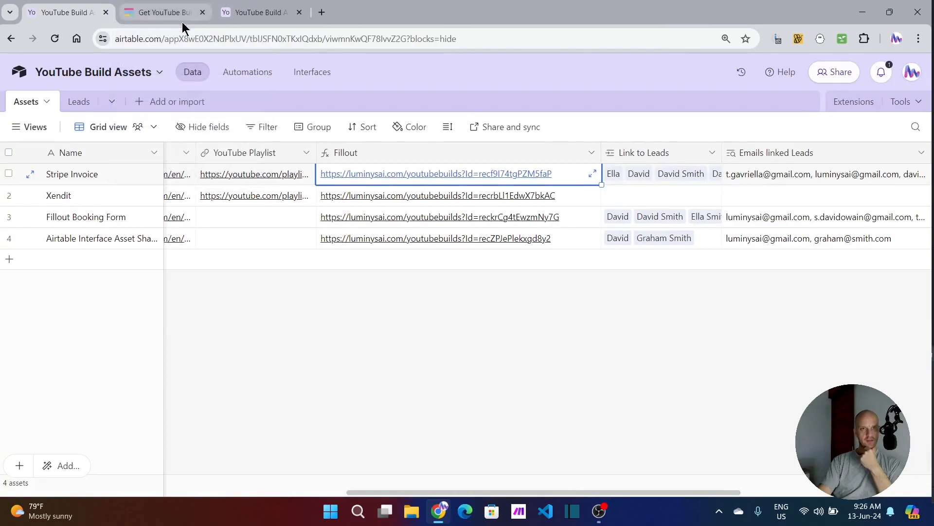
Step: Delete the id2 URL parameter from the form's settings and return to the Linked to Assets question in the form editor
left_click(217, 13)
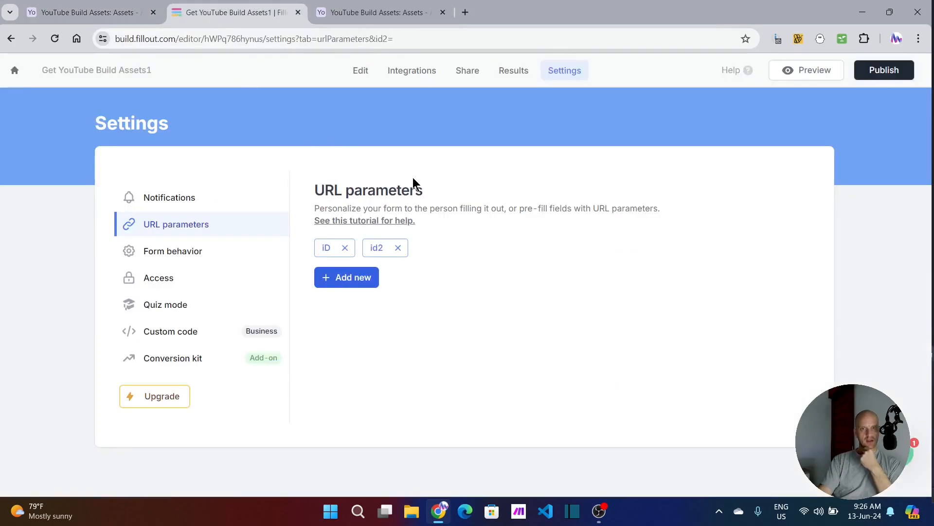
left_click(398, 248)
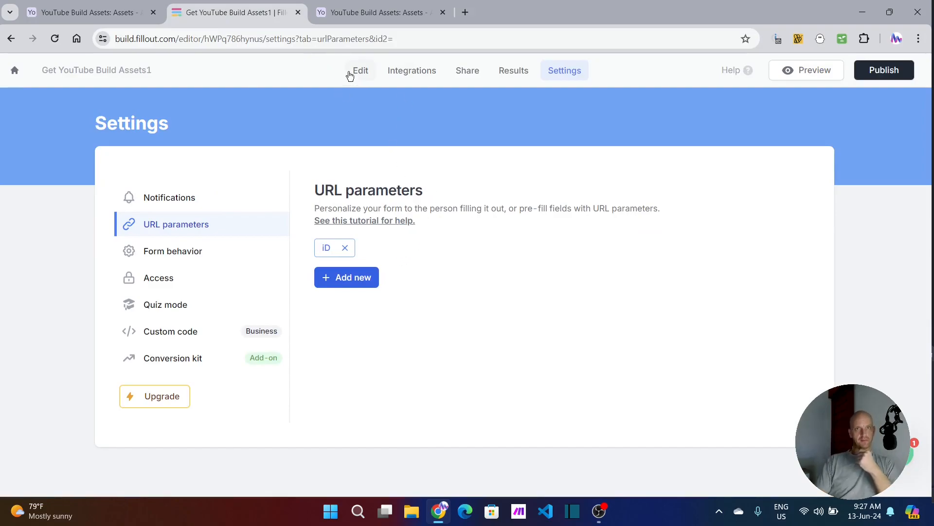
left_click(359, 72)
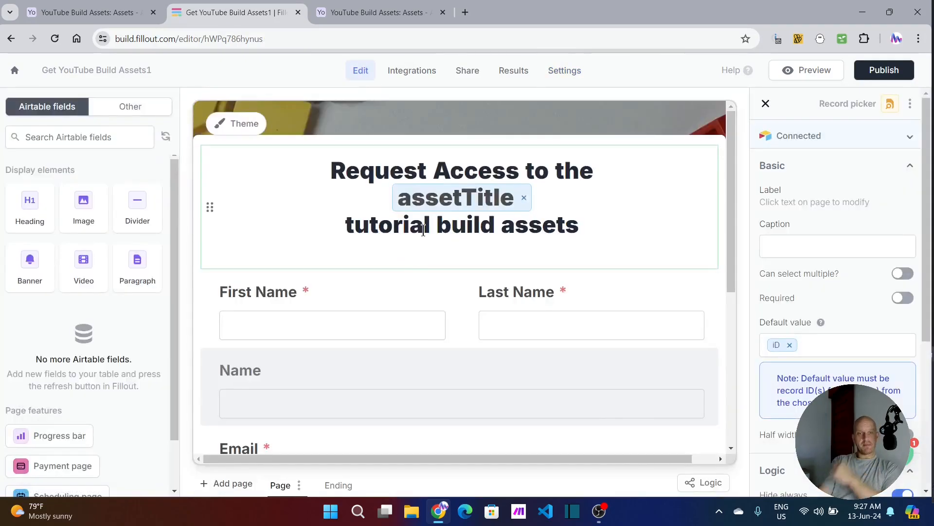
scroll(401, 269, "down", 6)
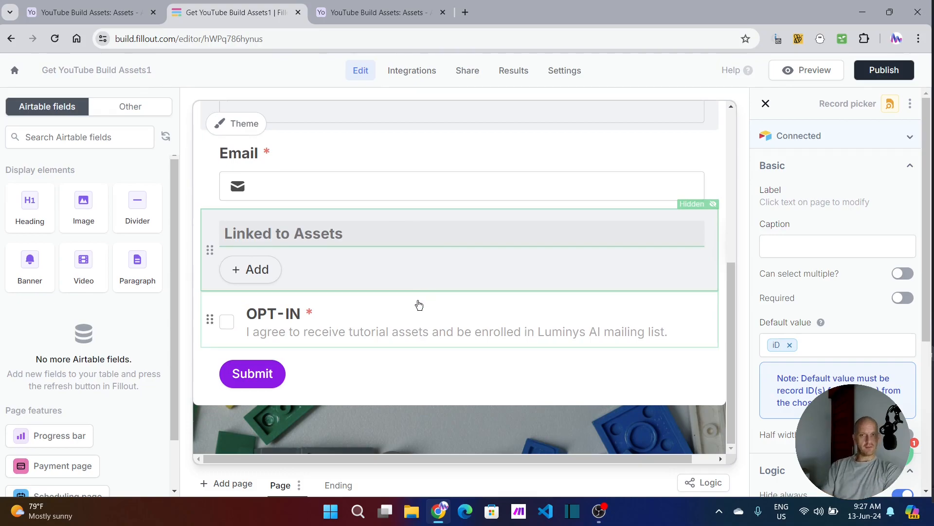
Step: Look through the columns of the copied base's Assets table, from Description to Fillout
key("ctrl+Tab")
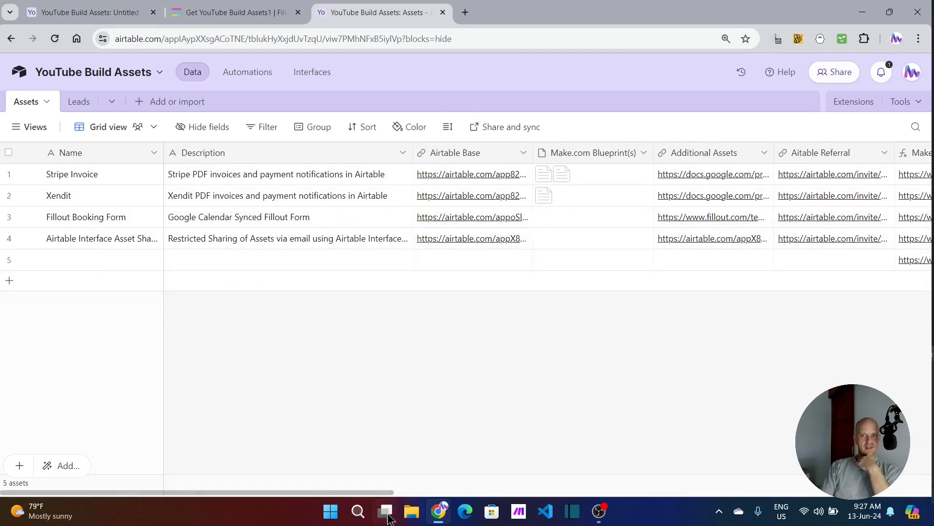
left_click_drag(302, 492, 442, 492)
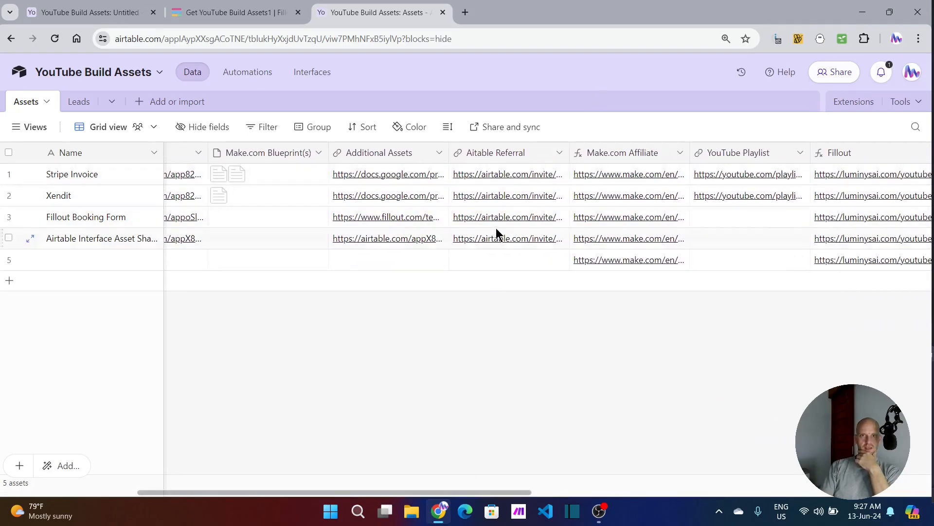
left_click_drag(494, 493, 308, 507)
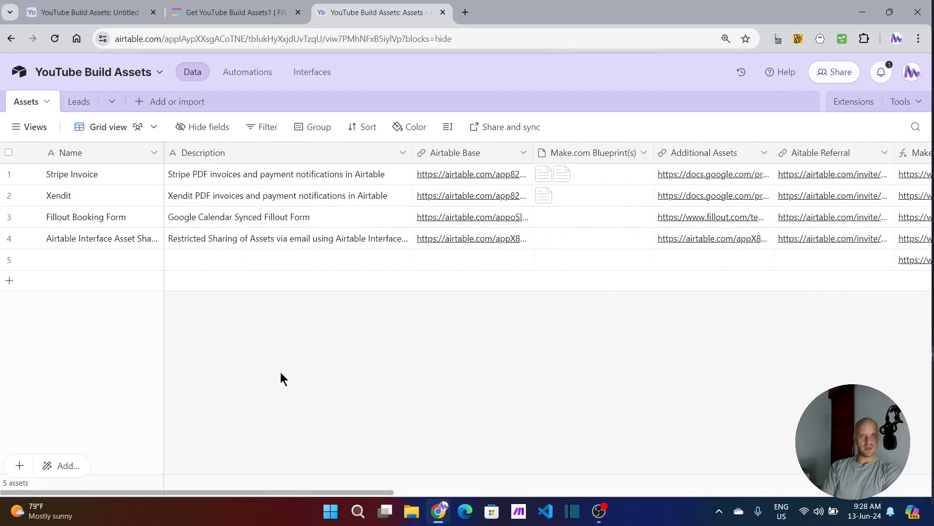